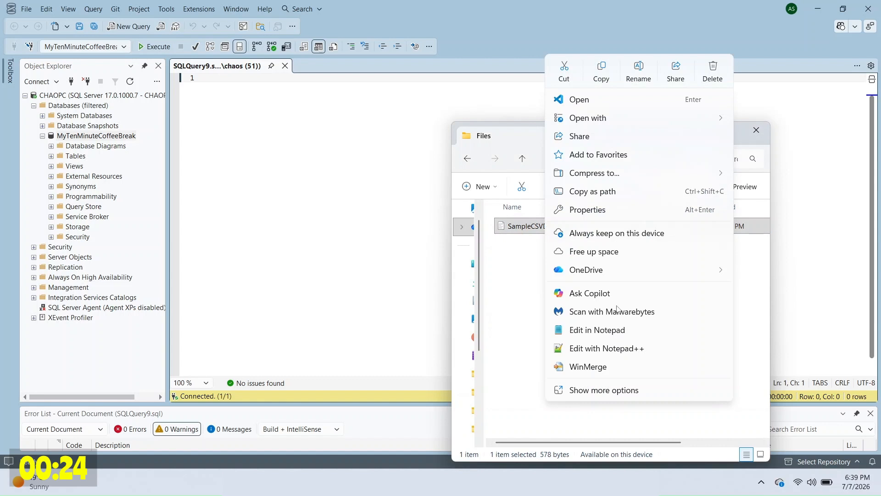
# Open SampleCSVData.csv in Notepad, copy its header row of column names, and minimize Notepad.
pyautogui.click(604, 336)
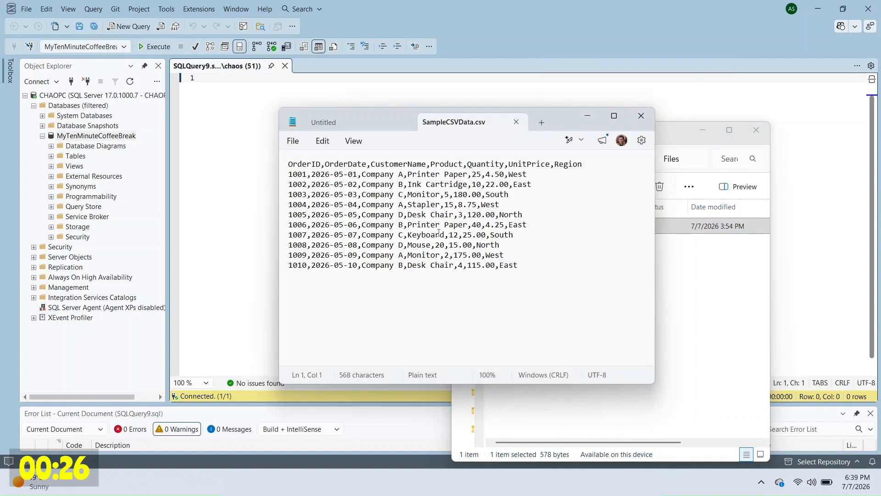
pyautogui.keyDown('shift'); pyautogui.click(583, 164); pyautogui.keyUp('shift')
pyautogui.hotkey('ctrl', 'c')
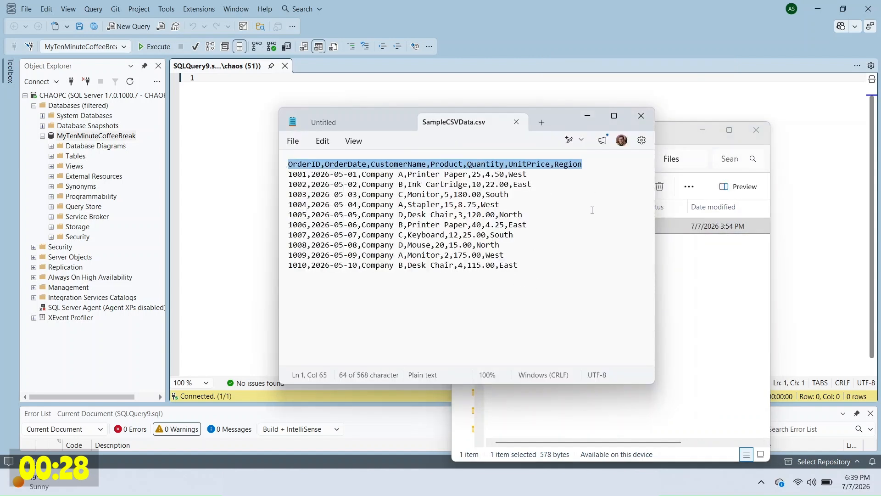
pyautogui.click(586, 121)
# Write a CREATE TABLE statement for tblSalesOrderImport_Staging in the query editor, with an empty pair of parentheses for the columns.
pyautogui.click(344, 185)
pyautogui.press('Return')
pyautogui.press('Return')
pyautogui.press('Return')
pyautogui.write('CREATE TABLE tblSales')
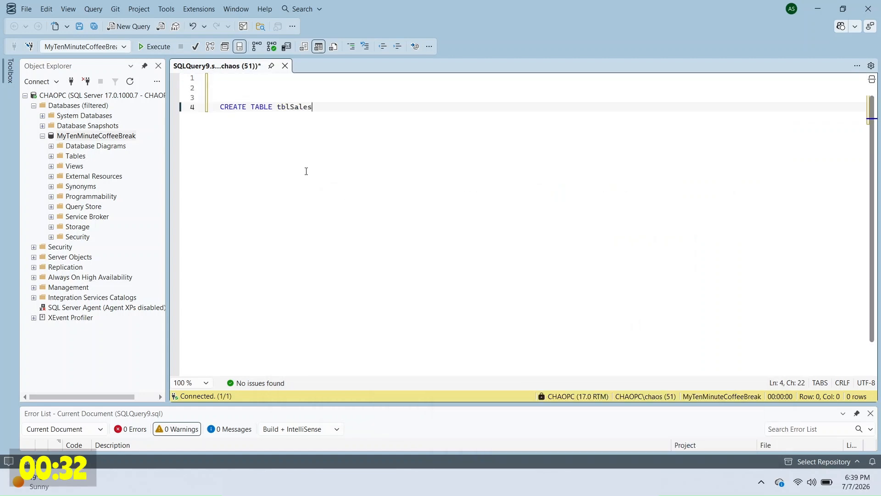
pyautogui.write('OrderImport_Staging')
pyautogui.press('Return')
pyautogui.write('(')
pyautogui.press('Return')
pyautogui.press('Return')
pyautogui.write(')')
pyautogui.press('Up')
pyautogui.press('Tab')
# Paste the copied CSV header into the staging table definition and split it into one column name per line with leading commas.
pyautogui.hotkey('ctrl', 'v')
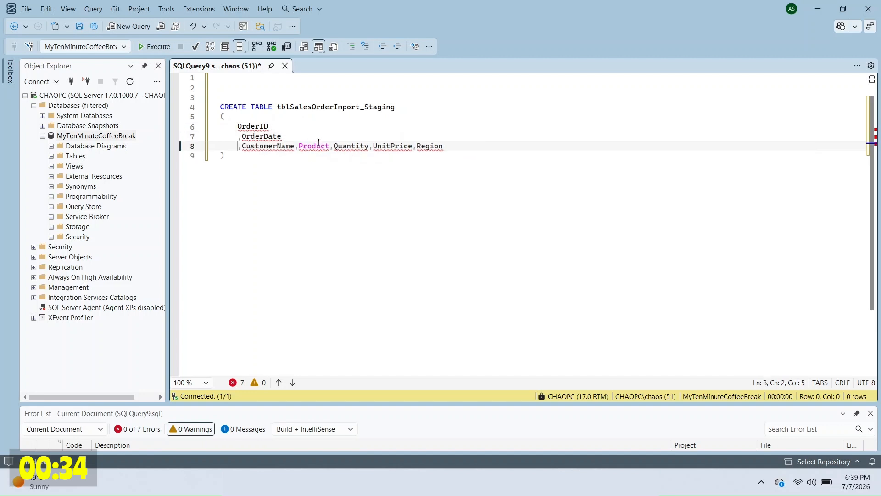
pyautogui.click(283, 175)
pyautogui.press('Return')
# Define the staging OrderID column as NVARCHAR(250) NULL and copy that type definition.
pyautogui.click(343, 127)
pyautogui.write('NVARCHAR(250) NULL')
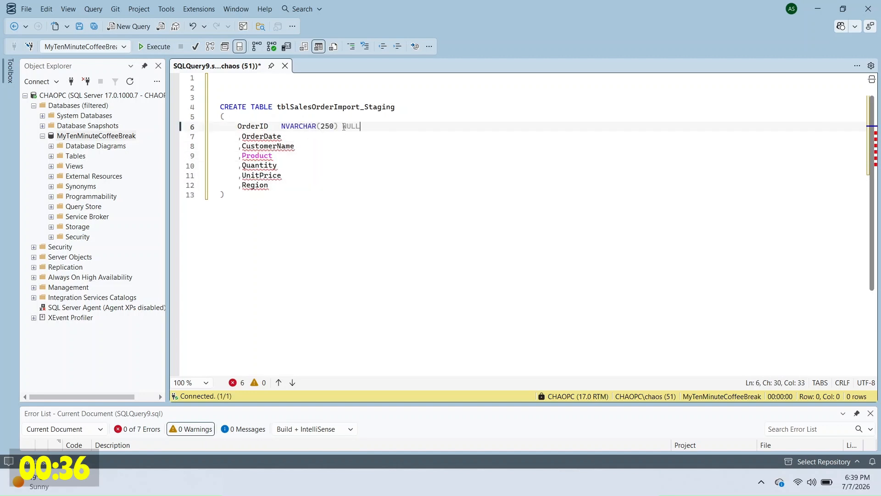
pyautogui.hotkey('ctrl', 'shift', 'Left')
pyautogui.hotkey('ctrl', 'shift', 'Left')
pyautogui.hotkey('ctrl', 'shift', 'Left')
pyautogui.hotkey('ctrl', 'shift', 'Left')
pyautogui.hotkey('ctrl', 'shift', 'Left')
pyautogui.hotkey('ctrl', 'c')
# Apply the NVARCHAR(250) NULL definition to the staging columns OrderDate, CustomerName, Product, Quantity, UnitPrice and Region.
pyautogui.click(307, 138)
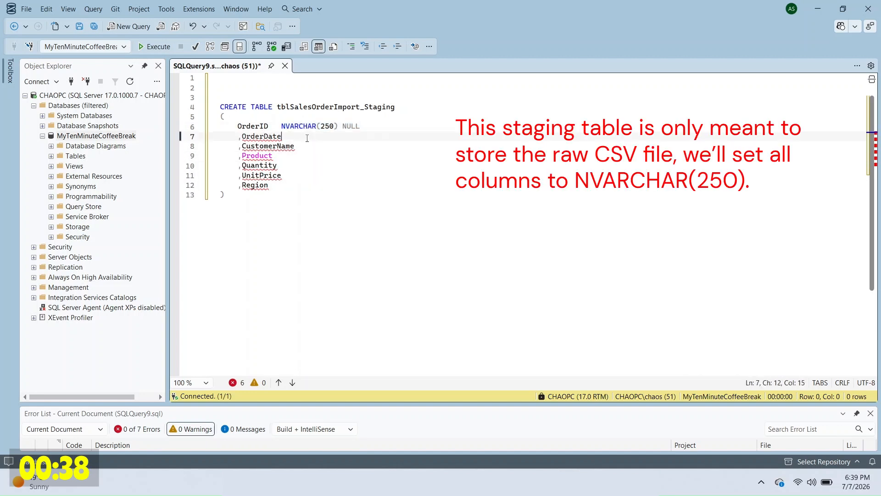
pyautogui.hotkey('ctrl', 'v')
pyautogui.click(313, 148)
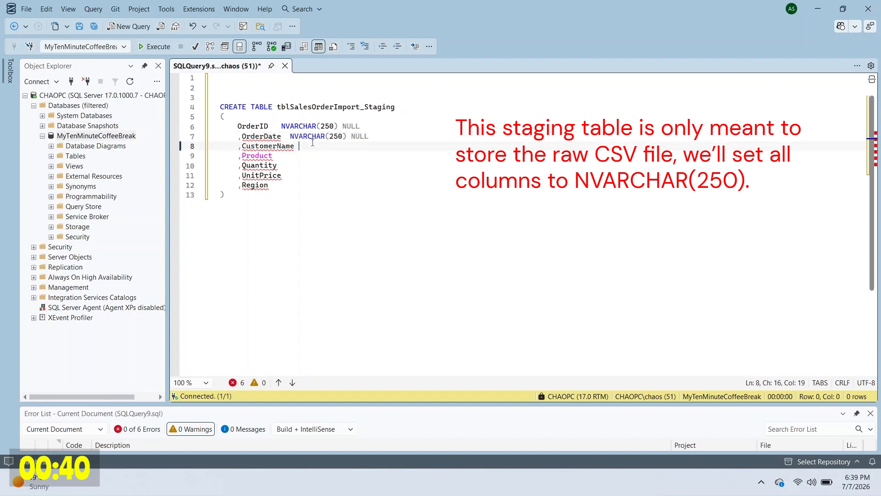
pyautogui.hotkey('ctrl', 'v')
pyautogui.click(286, 159)
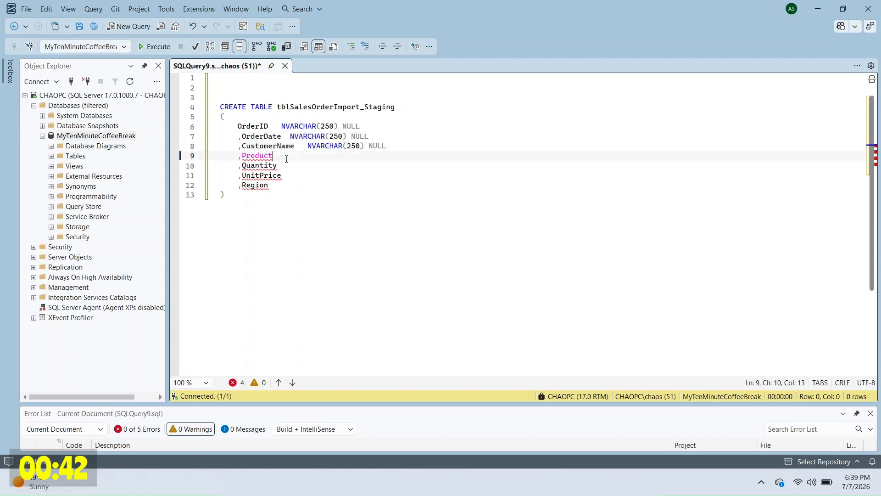
pyautogui.hotkey('ctrl', 'v')
pyautogui.click(292, 165)
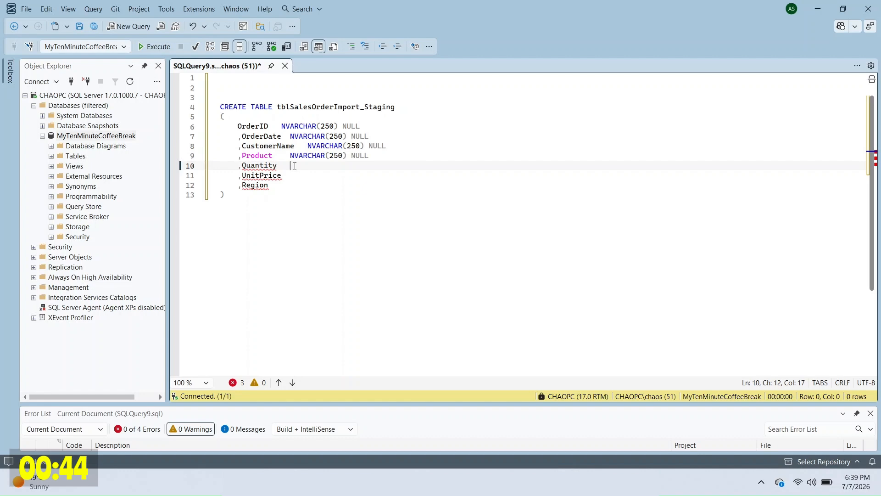
pyautogui.hotkey('ctrl', 'v')
pyautogui.click(294, 176)
pyautogui.hotkey('ctrl', 'v')
pyautogui.press('Down')
pyautogui.hotkey('ctrl', 'v')
# Below the staging table, write a CREATE TABLE statement for tblSalesOrder with an empty, indented line between parentheses.
pyautogui.click(351, 217)
pyautogui.press('Return')
pyautogui.press('Return')
pyautogui.write('CREATE TABLE tblSalesOrder')
pyautogui.press('Return')
pyautogui.write('(')
pyautogui.press('Return')
pyautogui.write(')')
pyautogui.press('Left')
pyautogui.press('Return')
pyautogui.press('Up')
pyautogui.press('Tab')
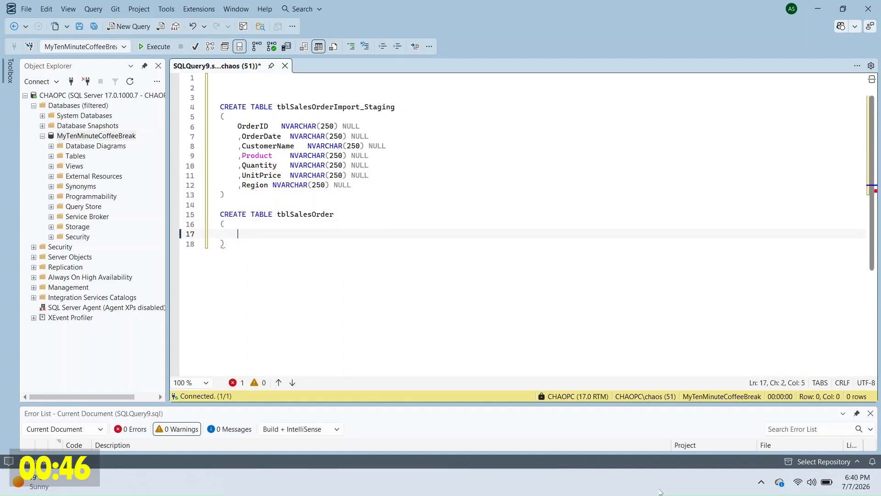
# List OrderID, OrderDate, CustomerName, Product, Quantity, UnitPrice and Region in tblSalesOrder, one per line, followed by a trailing comma line.
pyautogui.write('OrderID,OrderDate,CustomerName,Product,Quantity,UnitPrice,Region')
pyautogui.press('Return')
pyautogui.press('Return')
pyautogui.press('Return')
pyautogui.click(273, 263)
pyautogui.press('Return')
pyautogui.press('Return')
pyautogui.press('Return')
pyautogui.click(321, 289)
pyautogui.press('Return')
pyautogui.write(',')
# In tblSalesOrder, add Id INT IDENTITY(1,1) NOT NULL first, and define OrderID as INT NOT NULL and OrderDate as DATE NULL.
pyautogui.click(290, 233)
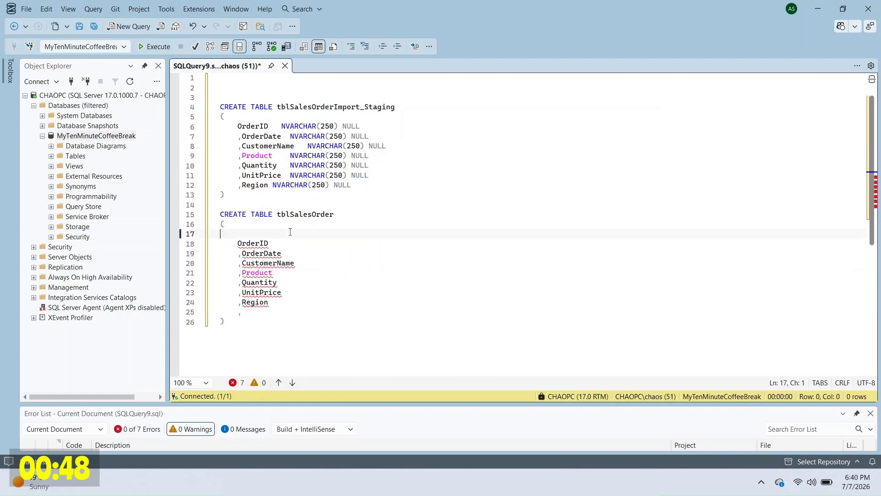
pyautogui.write('Id INT IDENTITY(1,1) NOT NULL')
pyautogui.press('Down')
pyautogui.press('End')
pyautogui.write('INT NOT NULL')
pyautogui.press('Down')
pyautogui.press('End')
pyautogui.write('DATE NULL')
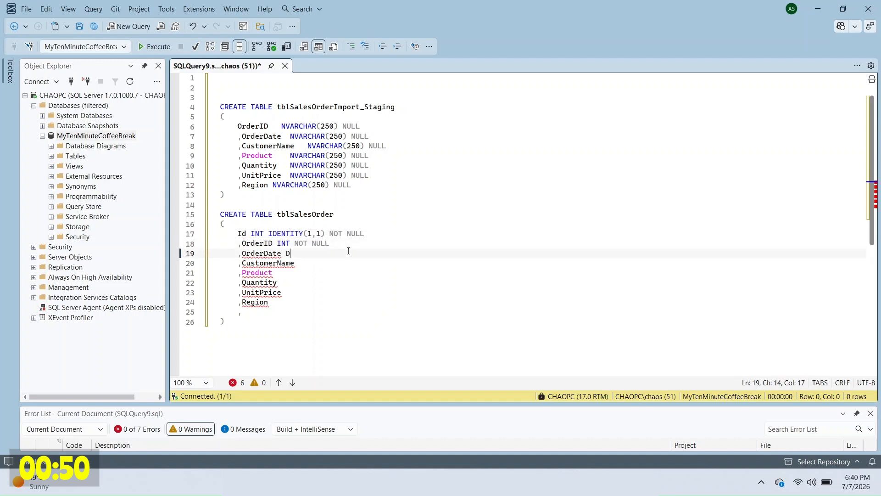
# Define the tblSalesOrder columns CustomerName and Product as VARCHAR(100) NULL.
pyautogui.press('Down')
pyautogui.press('End')
pyautogui.write('VARCHAR(100) NULL')
pyautogui.press('Down')
pyautogui.press('End')
pyautogui.press('Tab')
pyautogui.write('VARCHAR(100) NULL')
# In tblSalesOrder, define Quantity as INT NULL, UnitPrice as DECIMAL(10,2) NULL and Region as VARCHAR(100) NULL.
pyautogui.press('Down')
pyautogui.press('End')
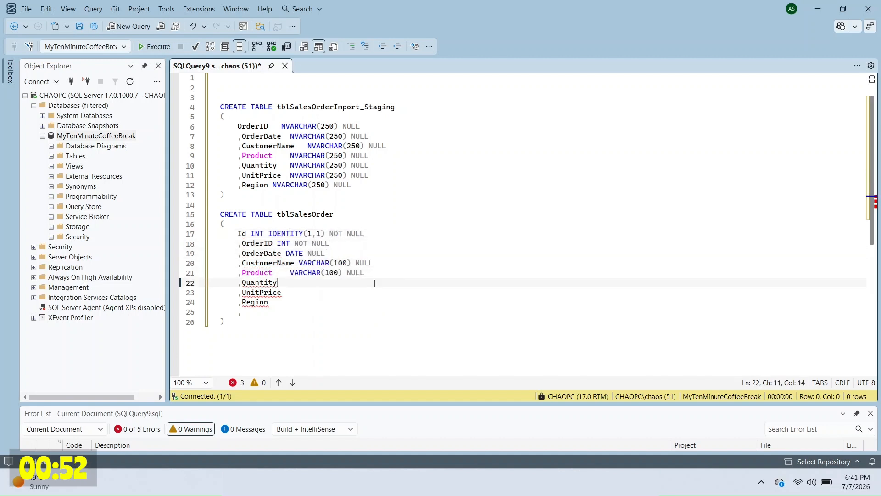
pyautogui.press('Tab')
pyautogui.write('INT NULL')
pyautogui.press('Down')
pyautogui.press('End')
pyautogui.press('Tab')
pyautogui.write('DECIMAL(10,2) NULL')
pyautogui.press('Down')
pyautogui.press('End')
pyautogui.write('VARCHAR(100) NULL')
# Add the computed column TotalAmount AS (UnitPrice * Quantity) PERSISTED and the constraint PK_SalesOrder_Id PRIMARY KEY (Id) to tblSalesOrder.
pyautogui.press('Down')
pyautogui.press('End')
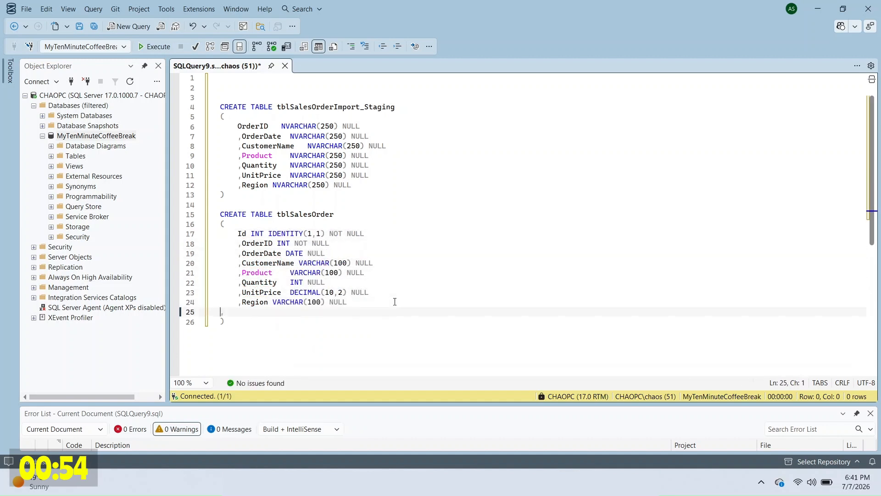
pyautogui.write('TotalAmount AS (UnitPrice * Quantity) PERSISTED')
pyautogui.press('Return')
pyautogui.write(',CON')
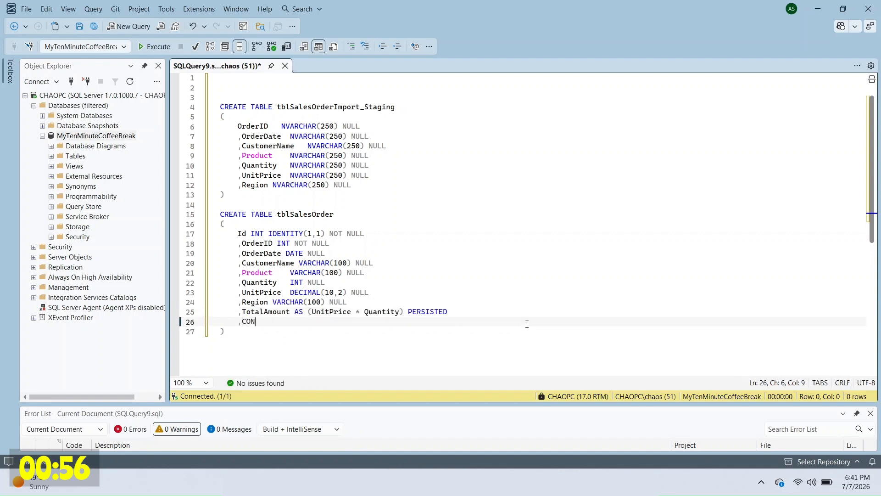
pyautogui.write('STRAINT PK_SalesOrder_Id PRIMARY KEY (Id)')
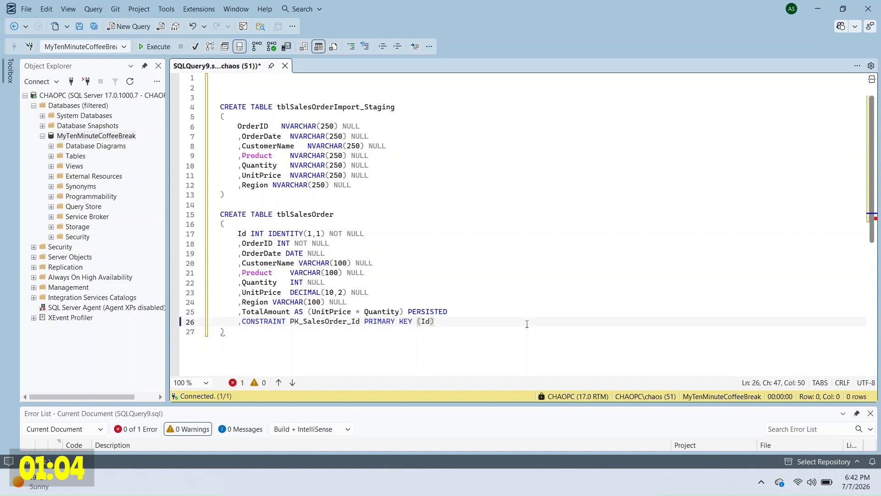
pyautogui.click(519, 349)
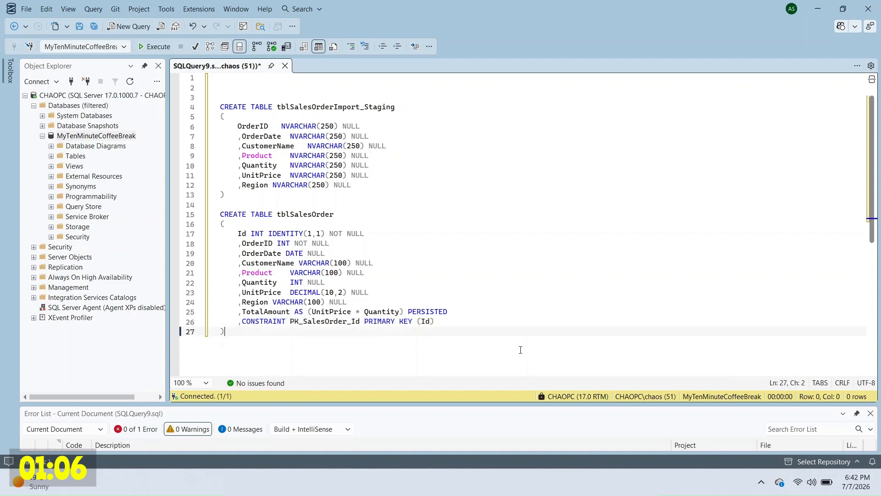
pyautogui.click(526, 326)
pyautogui.click(521, 350)
pyautogui.click(527, 324)
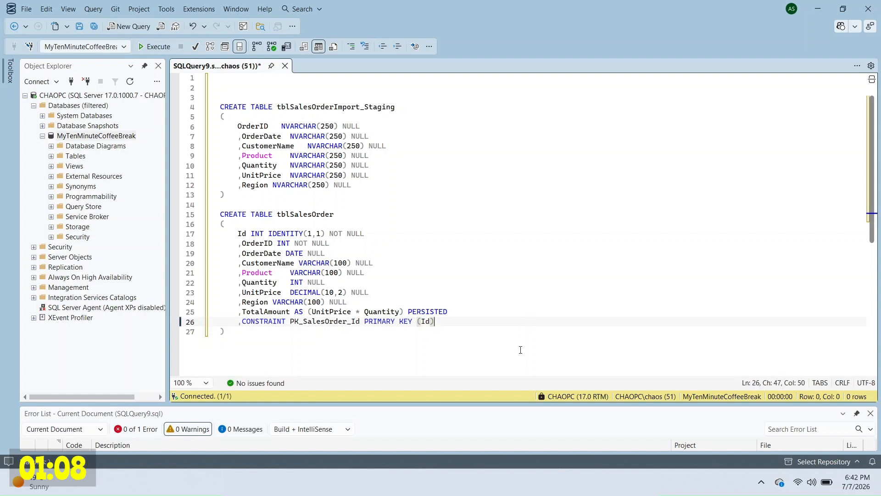
# Execute both CREATE TABLE statements and expand the Tables folder of the MyTenMinuteCoffeeBreak database.
pyautogui.moveTo(520, 350); pyautogui.dragTo(228, 94)
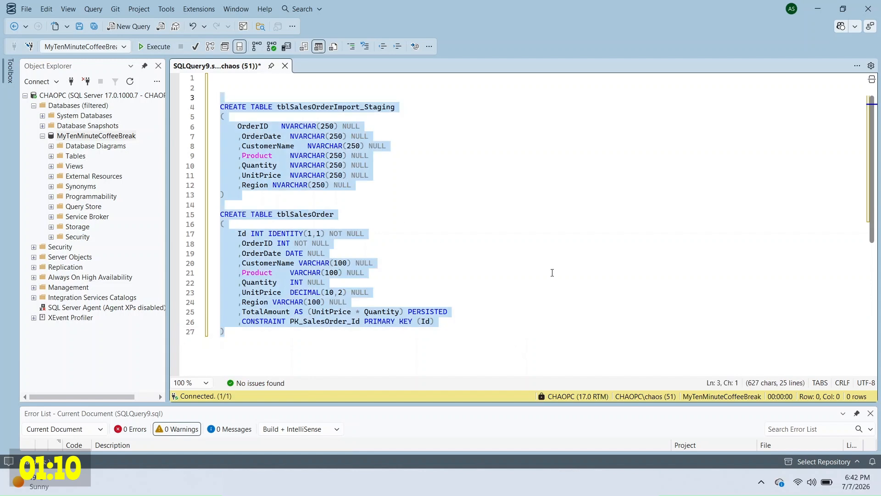
pyautogui.press('F5')
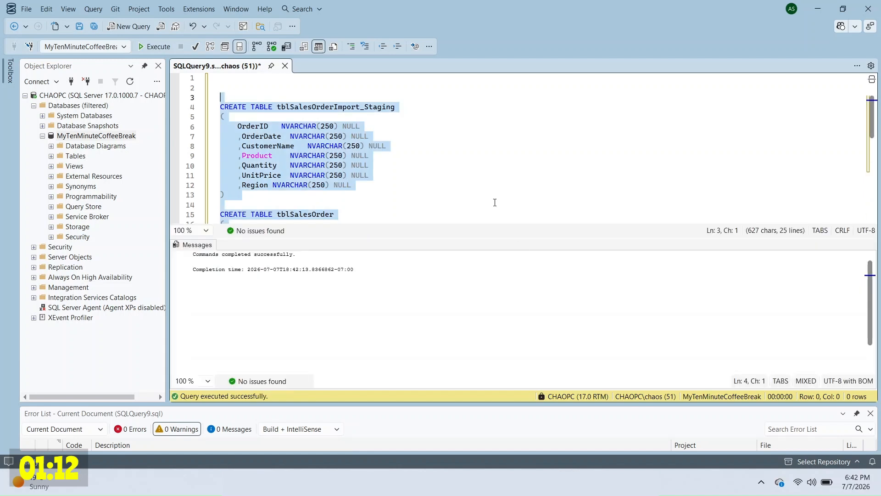
pyautogui.click(51, 156)
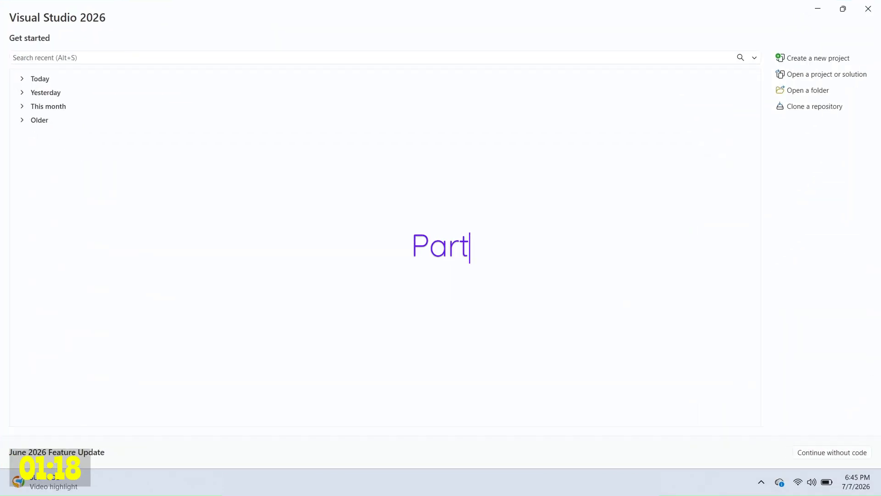
# In Visual Studio 2026, create a new Integration Services Project named MyETLProject.
pyautogui.click(797, 65)
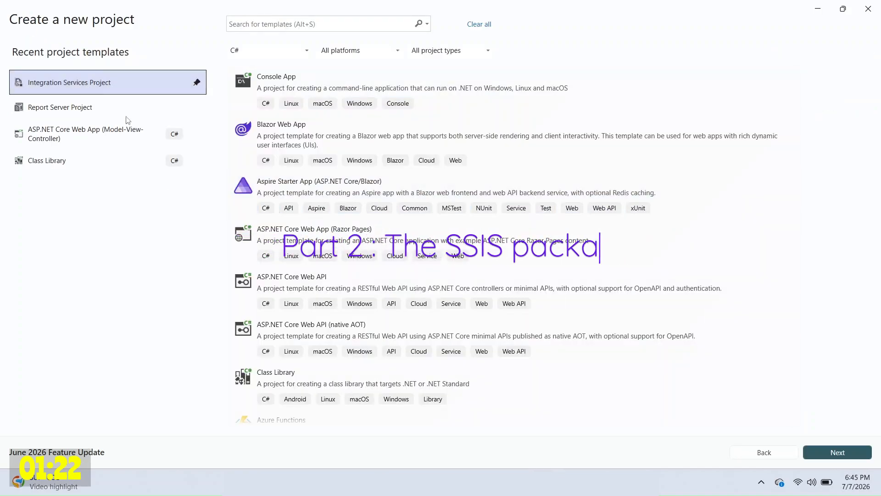
pyautogui.press('Return')
pyautogui.write('My')
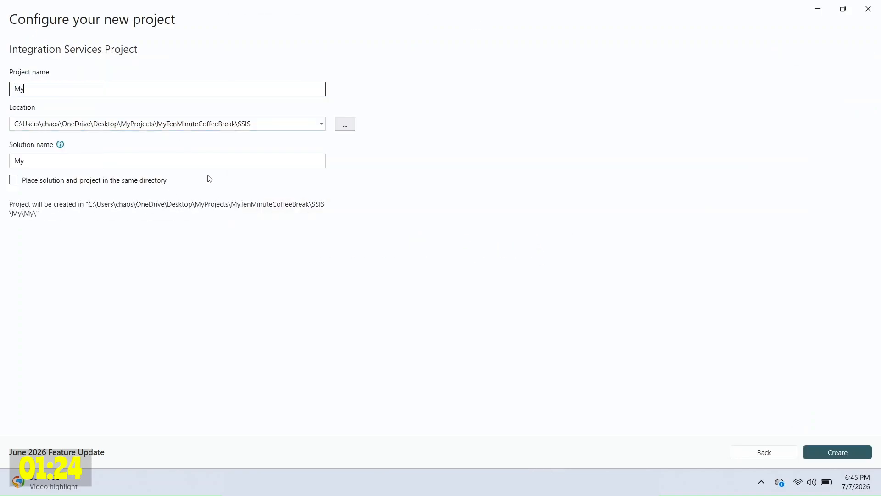
pyautogui.write('ETLProject')
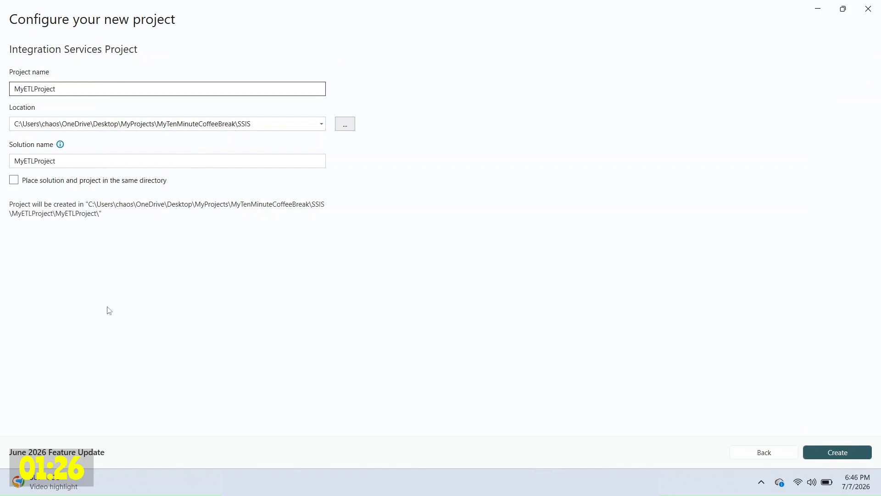
pyautogui.press('Return')
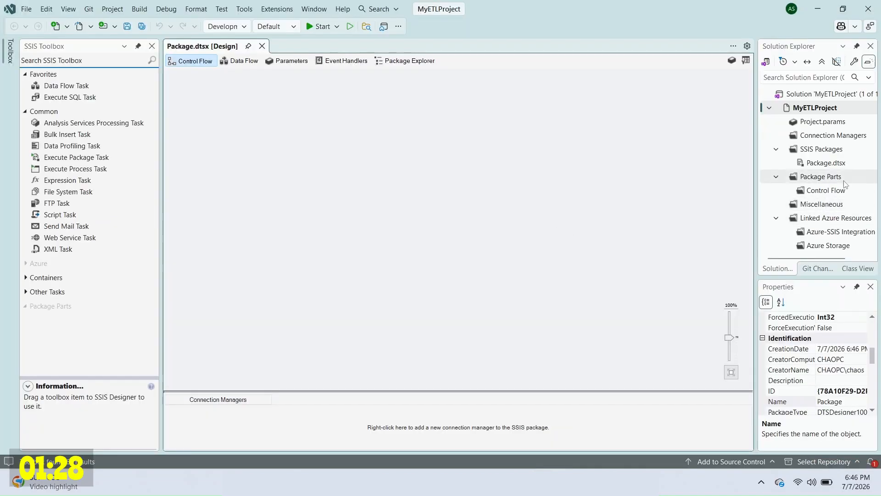
# Rename the package file Package.dtsx to SalesOrderImport, keeping its .dtsx extension.
pyautogui.click(826, 162)
pyautogui.press('F2')
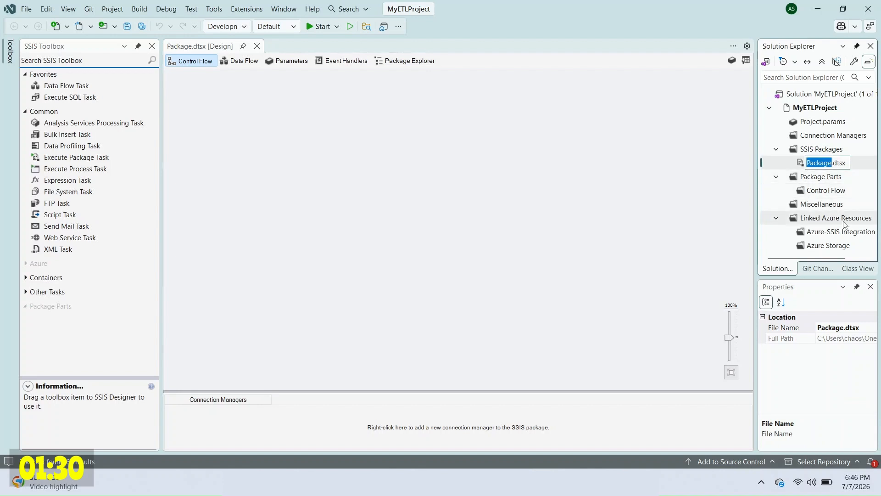
pyautogui.write('SalesOrderImport')
pyautogui.click(686, 204)
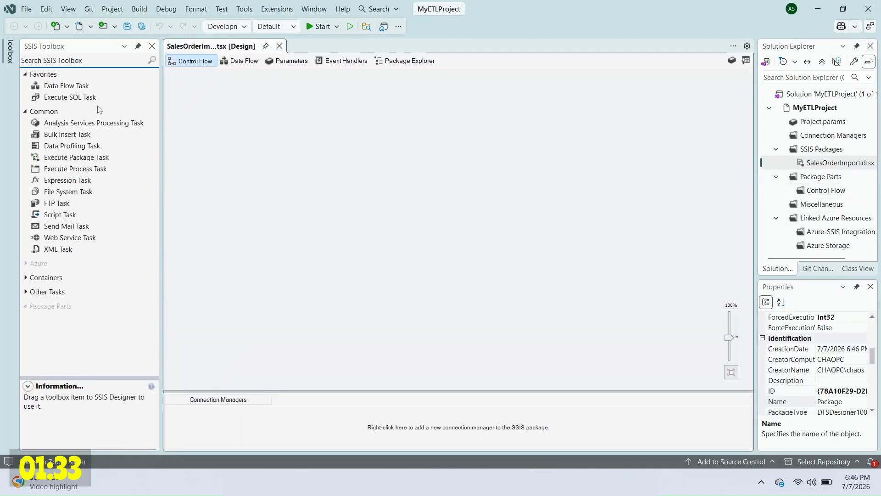
# Add a Data Flow Task to the package's control flow and open it for editing.
pyautogui.moveTo(67, 86); pyautogui.dragTo(397, 158)
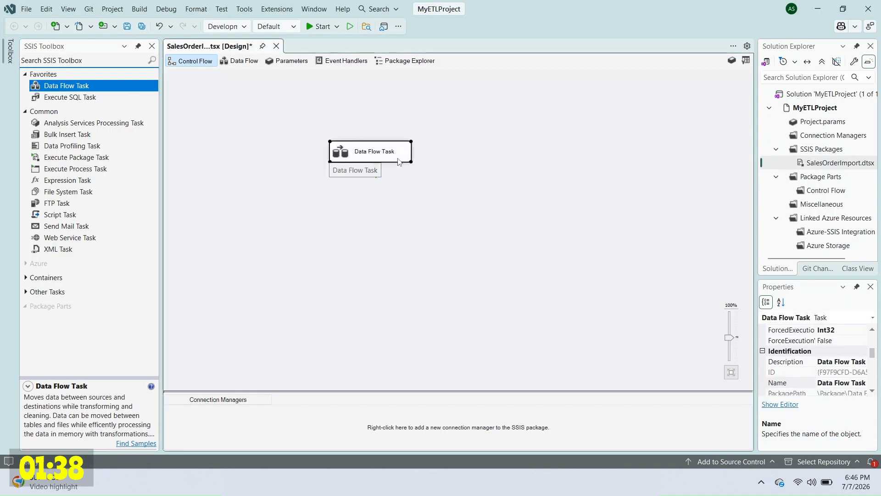
pyautogui.rightClick(362, 147)
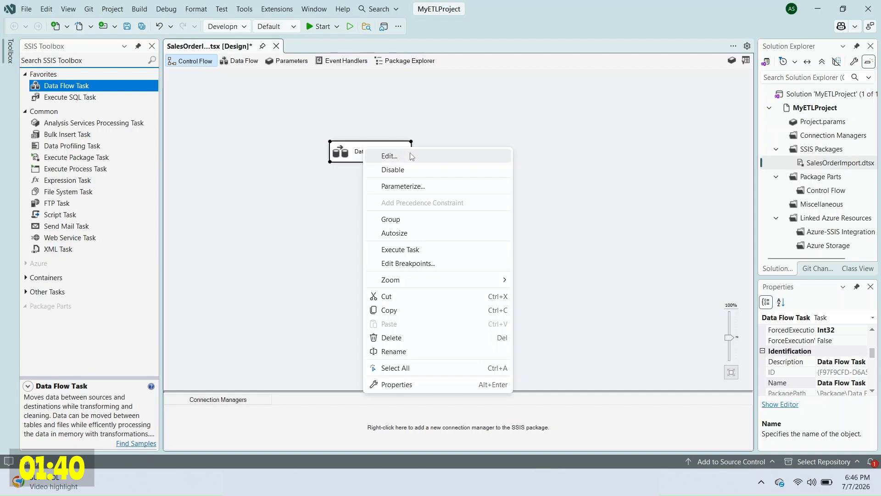
pyautogui.click(411, 156)
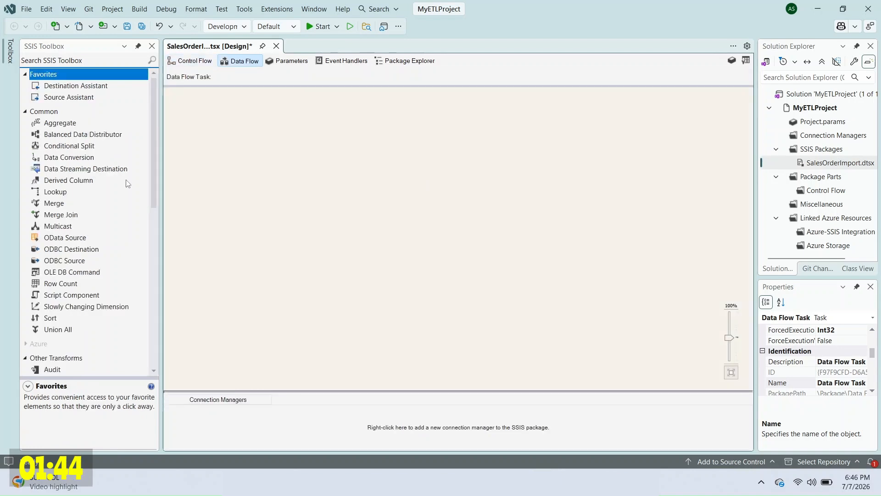
# Add a Flat File Source to the upper middle of the data flow canvas.
pyautogui.scroll(-10, 127, 192)
pyautogui.click(69, 181)
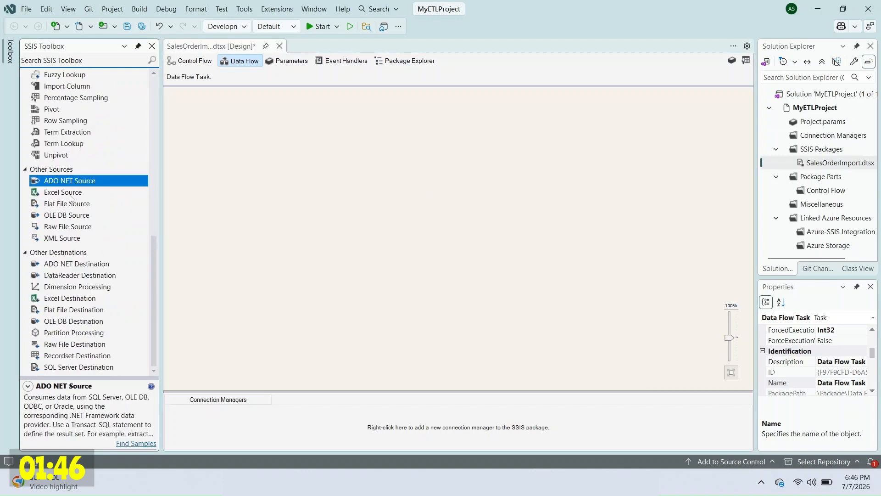
pyautogui.click(70, 193)
pyautogui.click(69, 204)
pyautogui.click(68, 225)
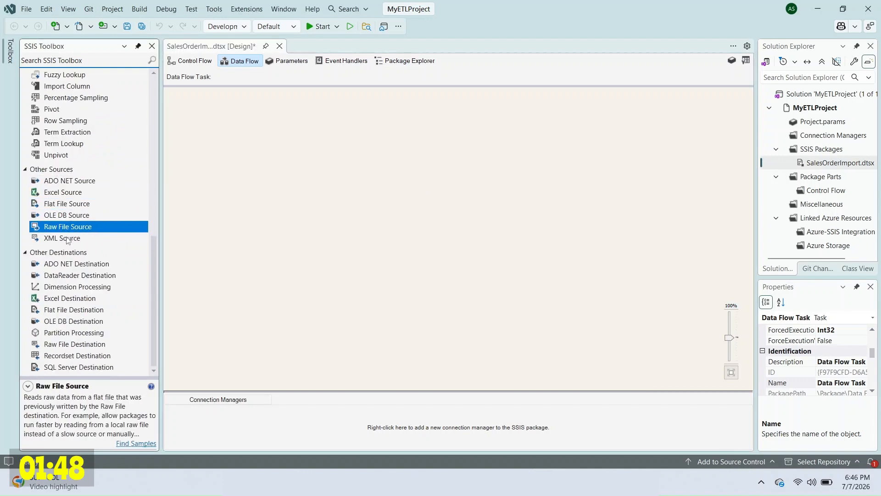
pyautogui.click(68, 239)
pyautogui.click(67, 205)
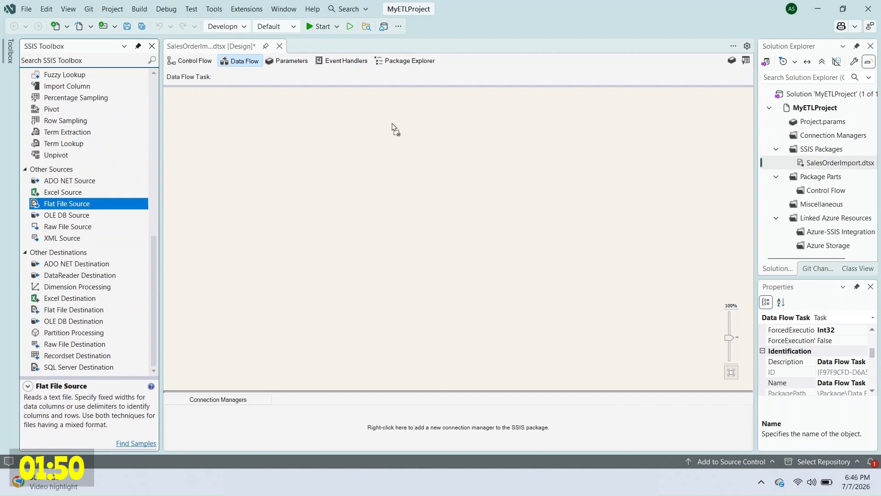
pyautogui.moveTo(394, 128); pyautogui.dragTo(464, 182)
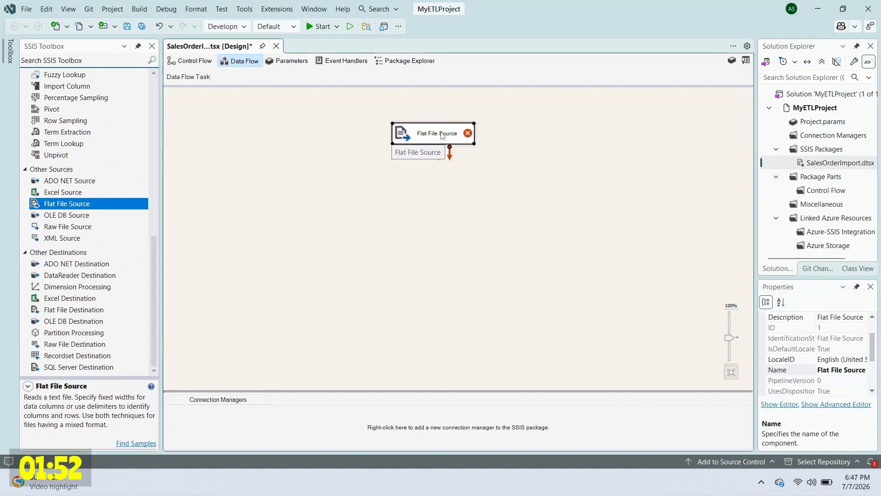
# Create a flat file connection to the sample CSV file for the Flat File Source, keeping all other properties at their defaults.
pyautogui.rightClick(443, 137)
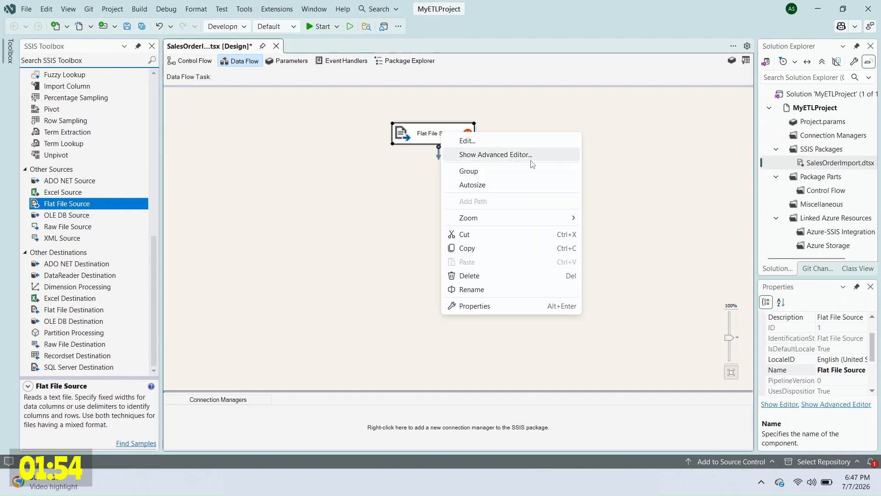
pyautogui.click(509, 140)
pyautogui.click(592, 134)
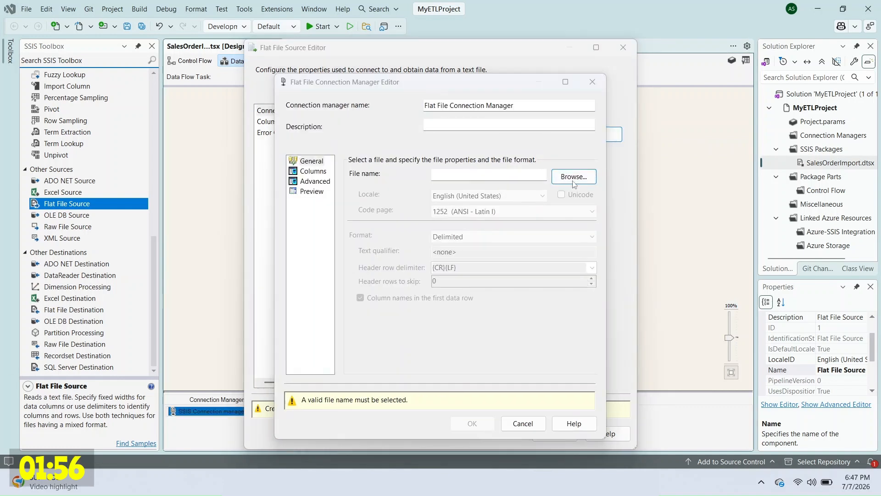
pyautogui.click(574, 340)
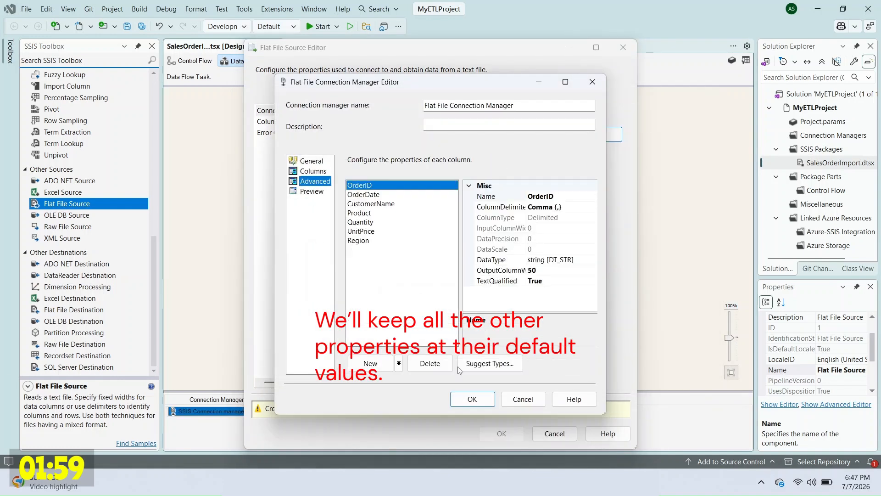
pyautogui.click(472, 399)
pyautogui.click(502, 433)
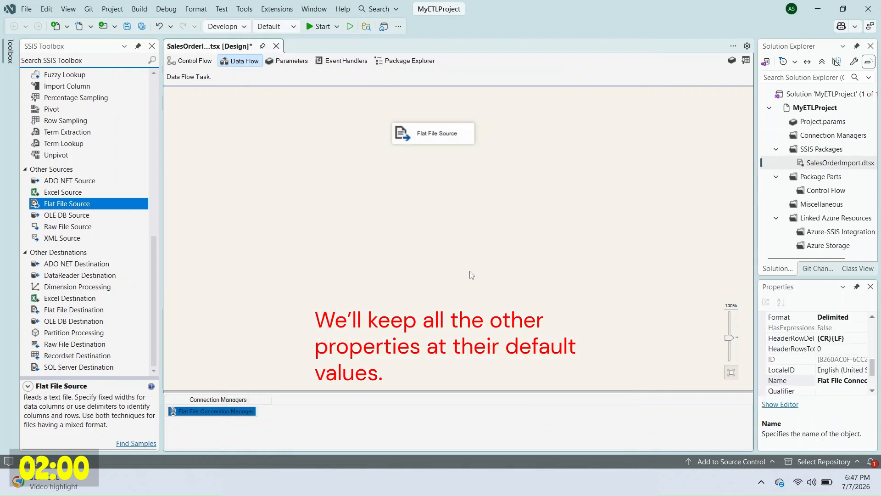
# Add an OLE DB Destination below the Flat File Source and connect the source's data output to it.
pyautogui.click(77, 323)
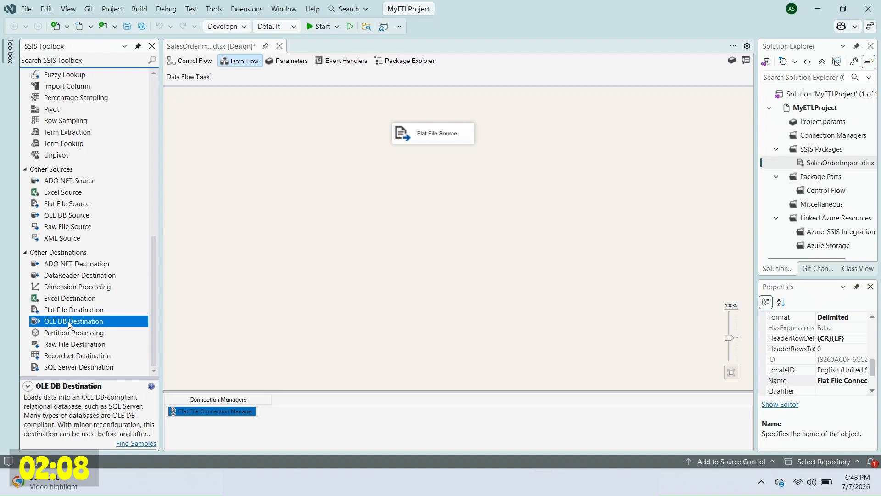
pyautogui.click(71, 264)
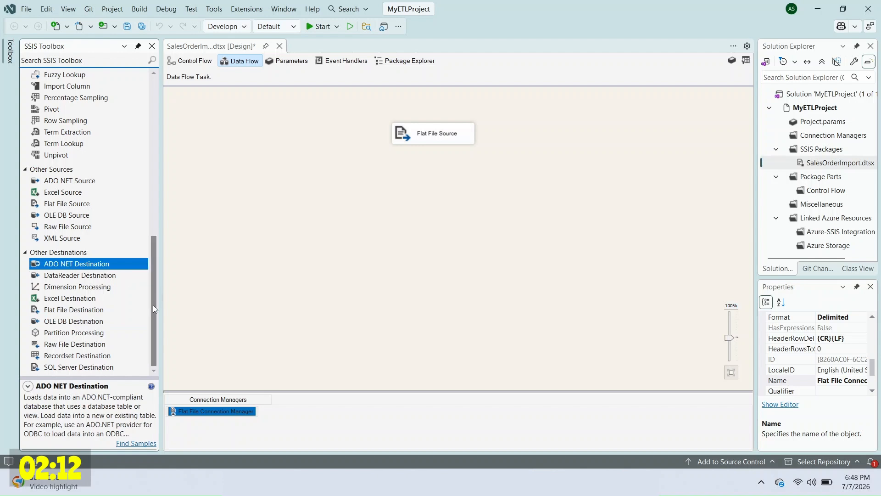
pyautogui.click(79, 325)
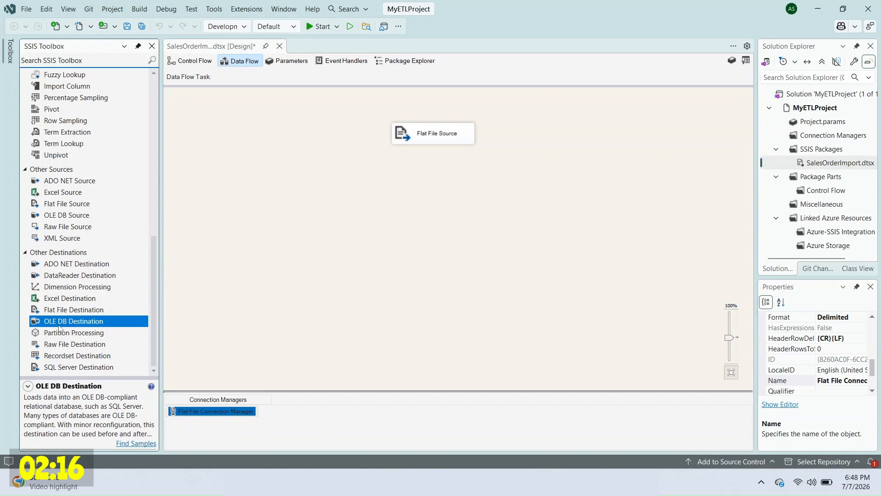
pyautogui.moveTo(59, 328); pyautogui.dragTo(62, 321)
pyautogui.moveTo(335, 246); pyautogui.dragTo(419, 188)
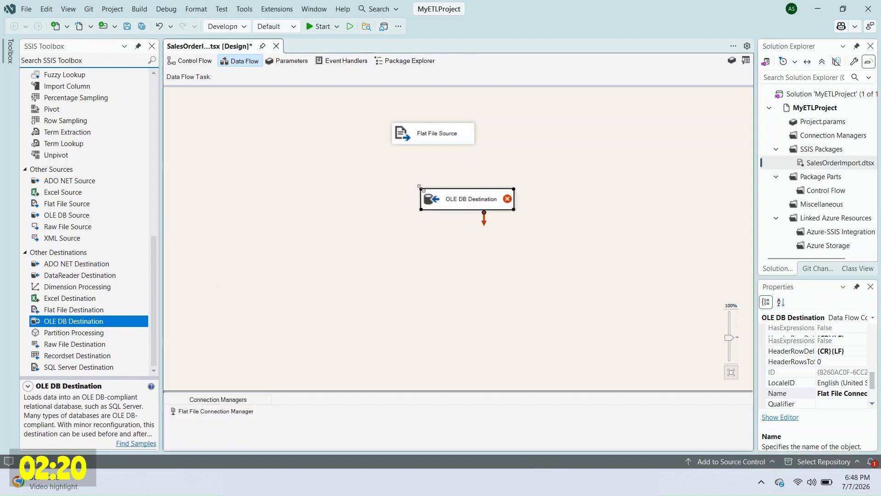
pyautogui.click(441, 142)
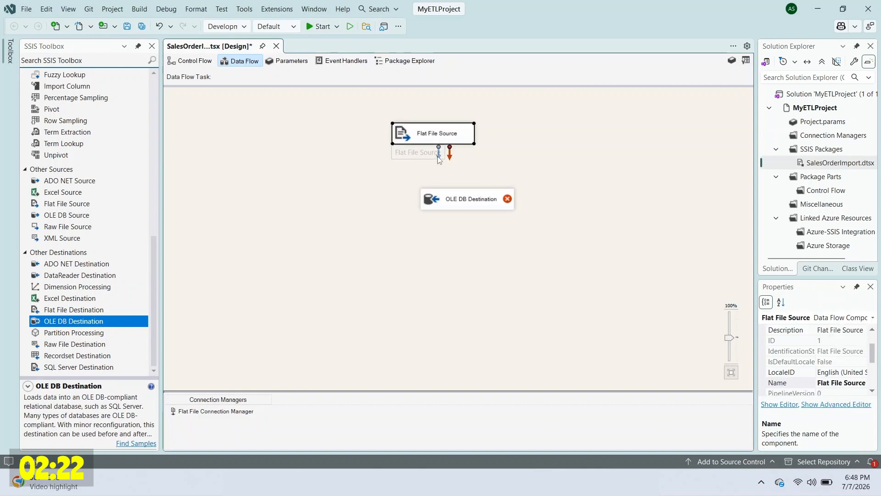
pyautogui.moveTo(432, 153); pyautogui.dragTo(458, 195)
# Start a new connection for the OLE DB Destination using Microsoft OLE DB Provider for SQL Server and server name CHAOPC.
pyautogui.rightClick(458, 195)
pyautogui.click(482, 204)
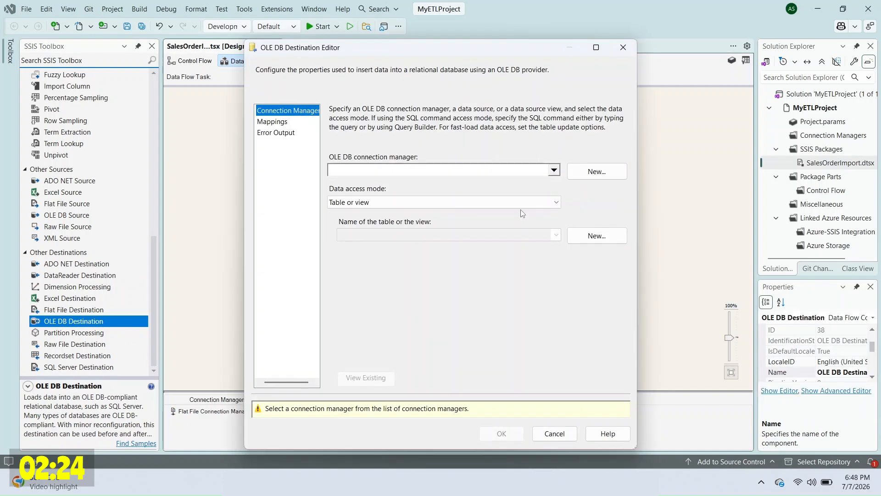
pyautogui.click(595, 174)
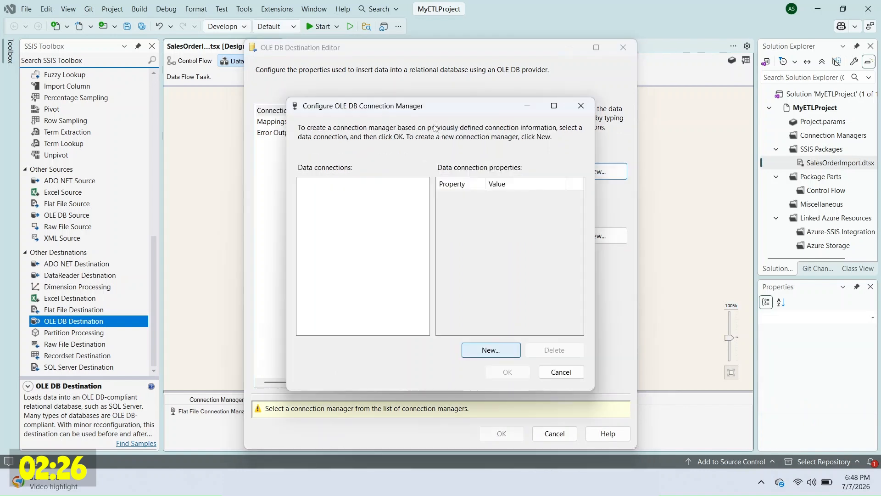
pyautogui.click(592, 260)
pyautogui.click(611, 77)
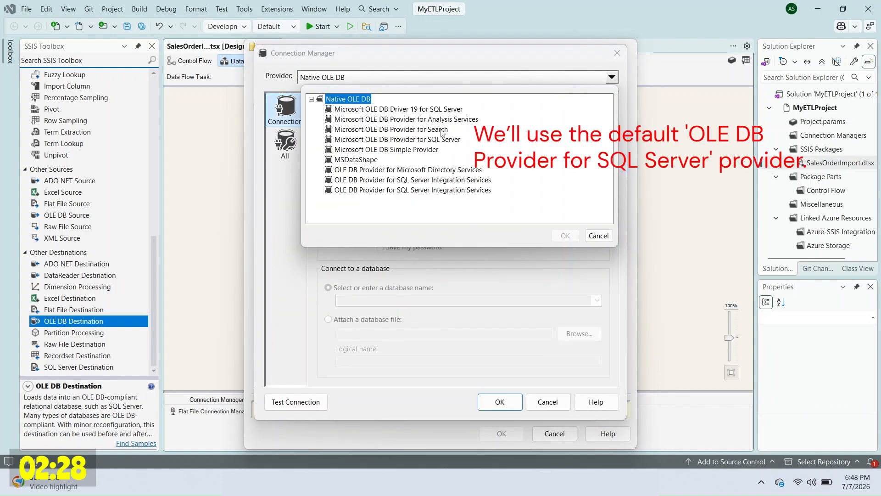
pyautogui.doubleClick(443, 140)
pyautogui.click(443, 125)
pyautogui.write('CHAOPC')
# Choose the MyTenMinuteCoffeeBreak database, test the connection, and assign it to the OLE DB Destination.
pyautogui.click(598, 269)
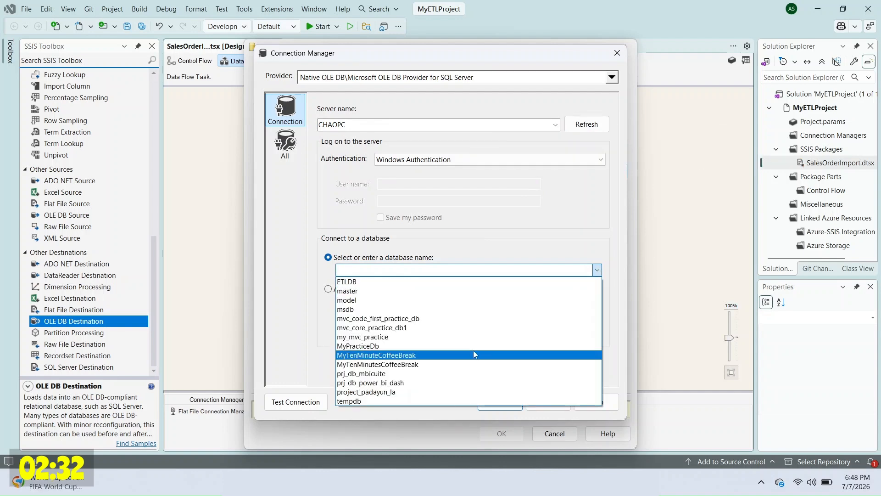
pyautogui.click(435, 357)
pyautogui.click(307, 402)
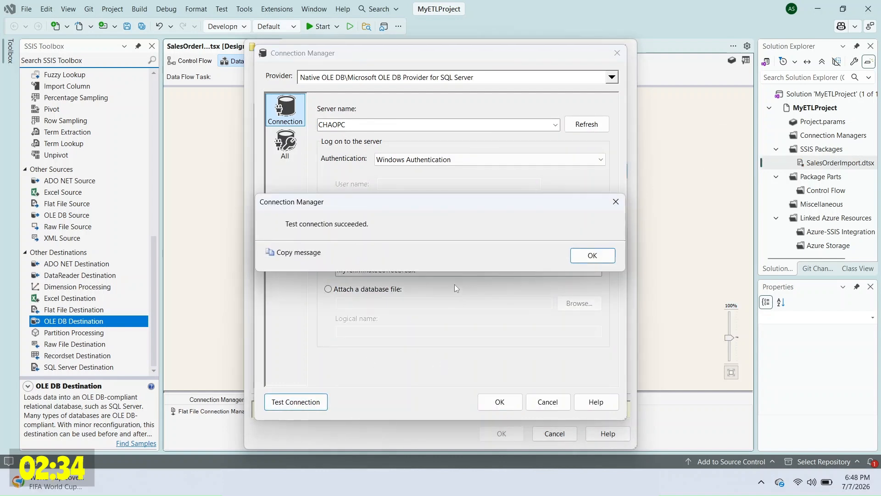
pyautogui.click(592, 256)
pyautogui.click(500, 403)
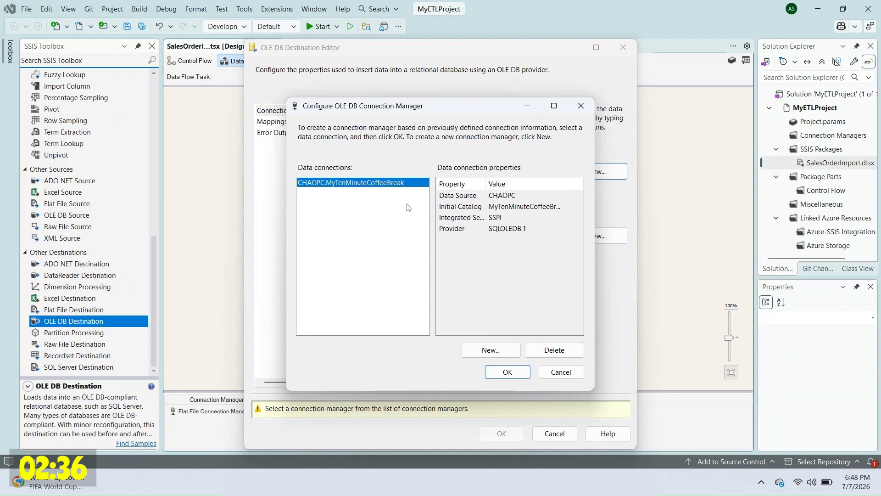
pyautogui.click(508, 371)
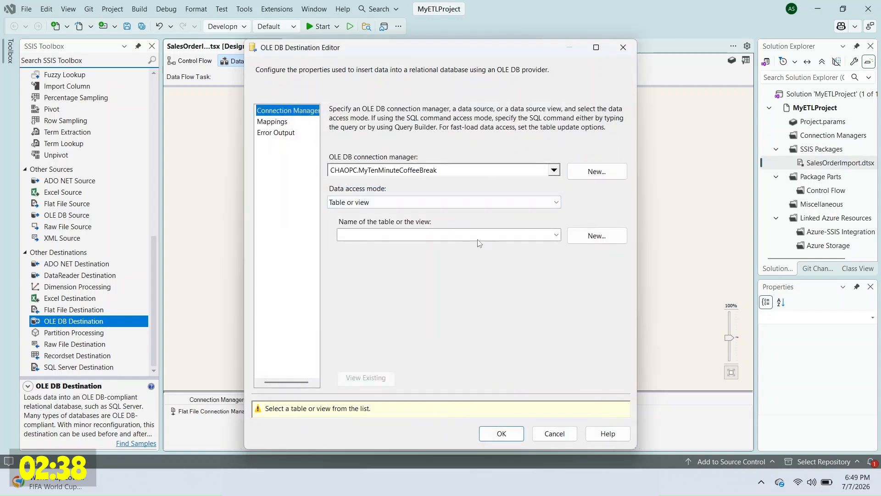
# Set the destination table to [dbo].[tblSalesOrderImport_Staging] and accept its automatic column mappings.
pyautogui.click(398, 235)
pyautogui.click(399, 247)
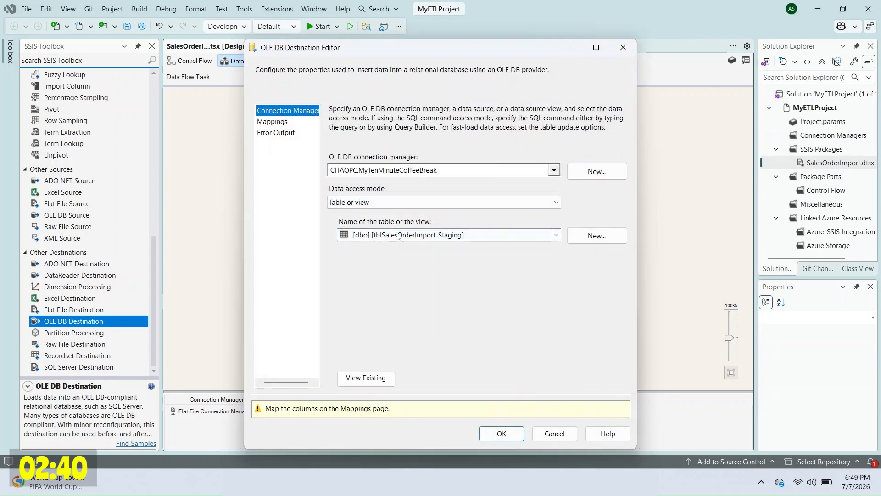
pyautogui.click(272, 121)
pyautogui.click(499, 409)
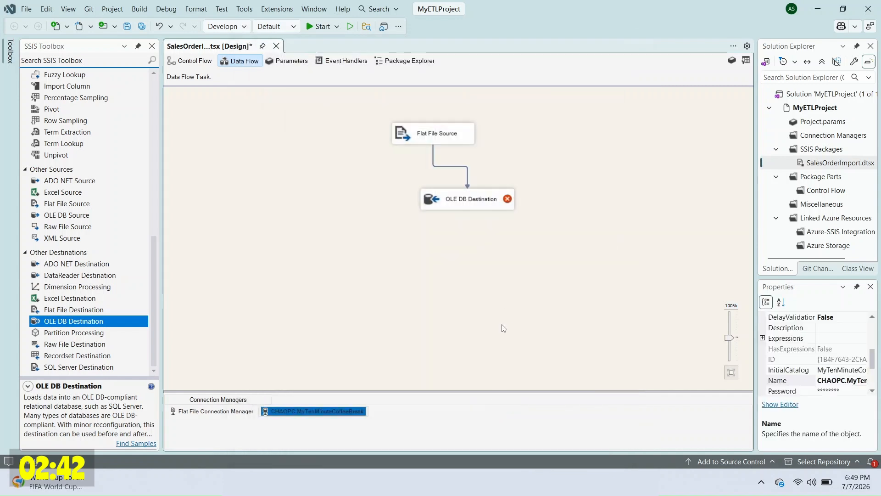
pyautogui.moveTo(509, 201)
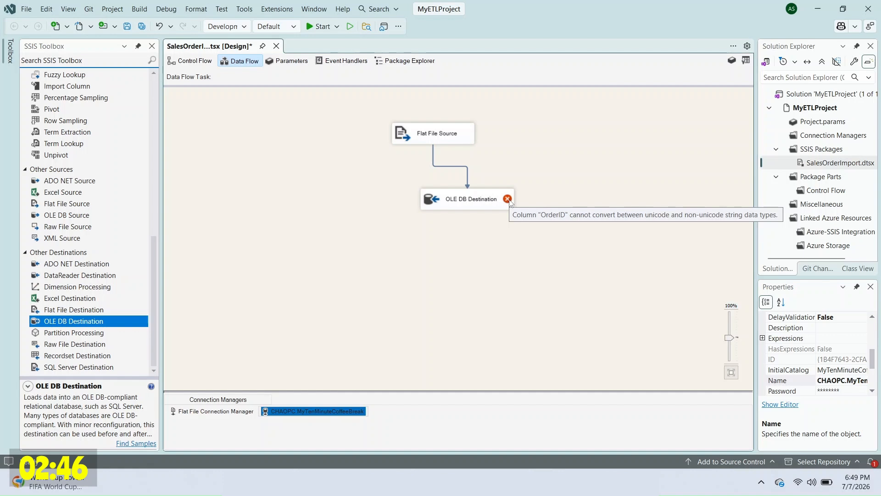
pyautogui.click(187, 411)
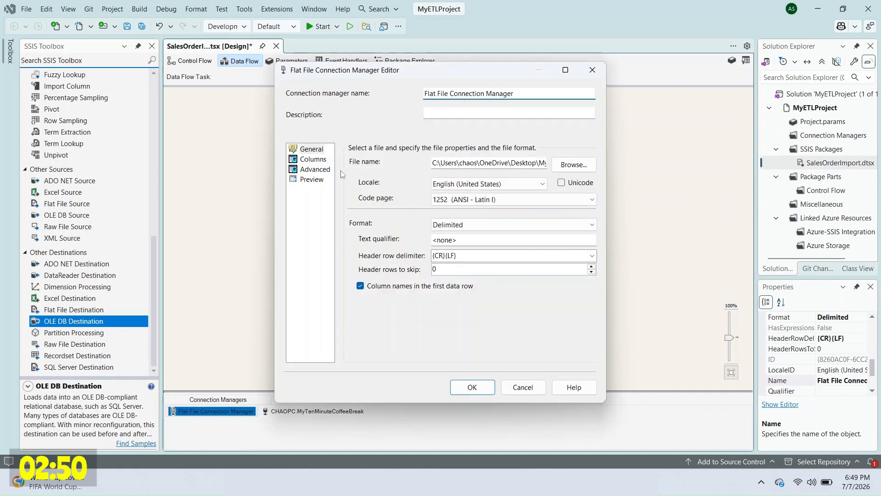
pyautogui.click(312, 159)
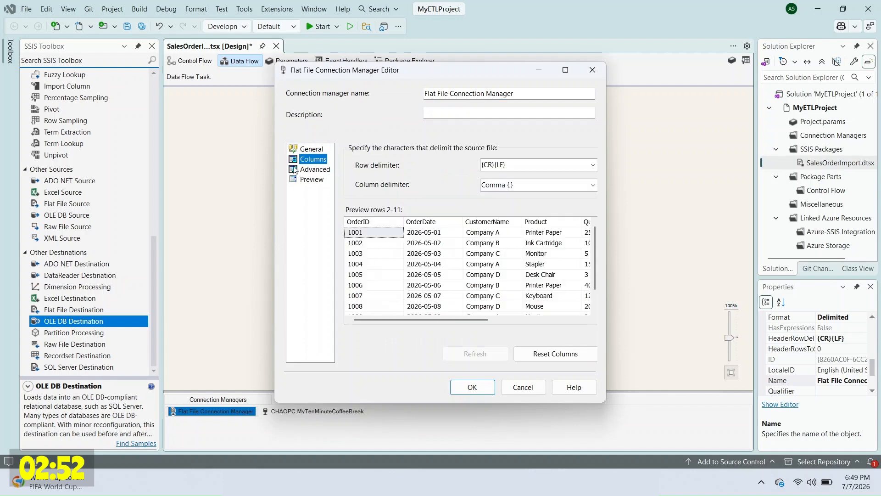
pyautogui.click(295, 169)
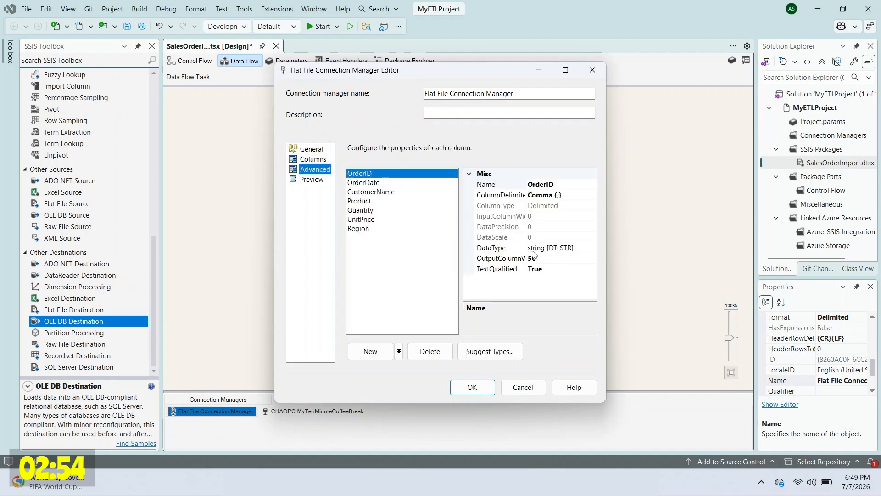
pyautogui.click(552, 248)
pyautogui.click(593, 248)
pyautogui.scroll(-2, 505, 326)
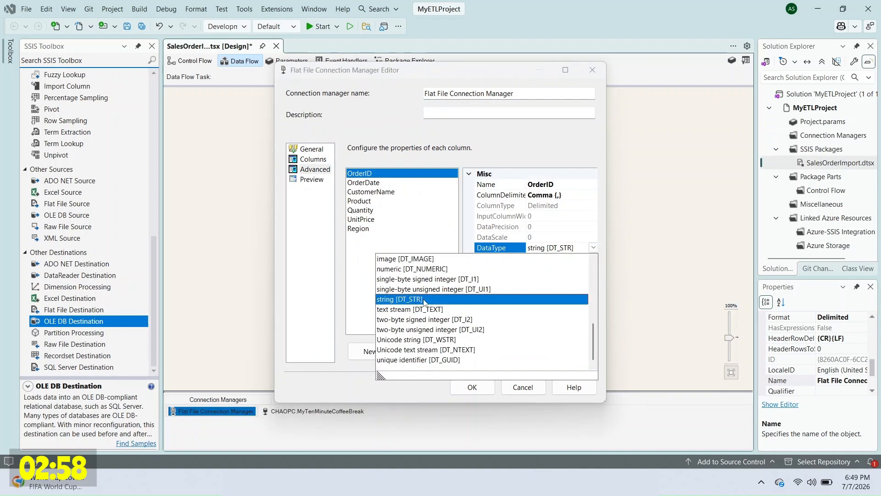
pyautogui.click(457, 340)
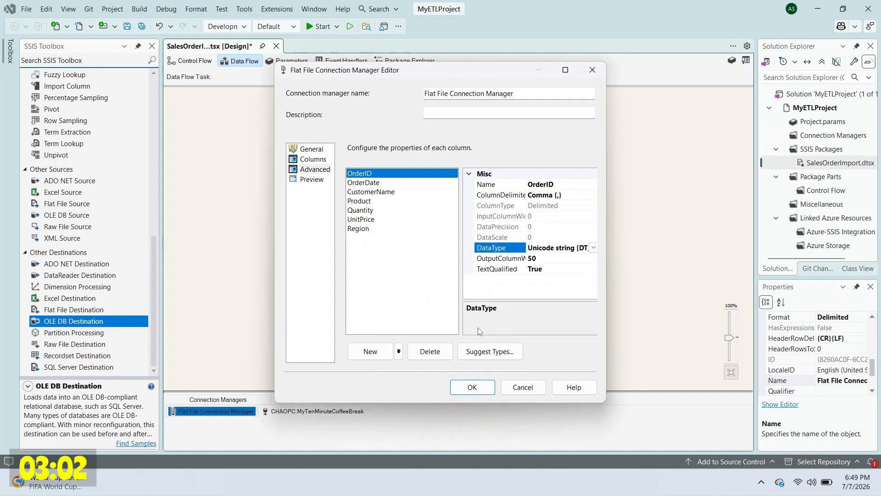
pyautogui.click(531, 388)
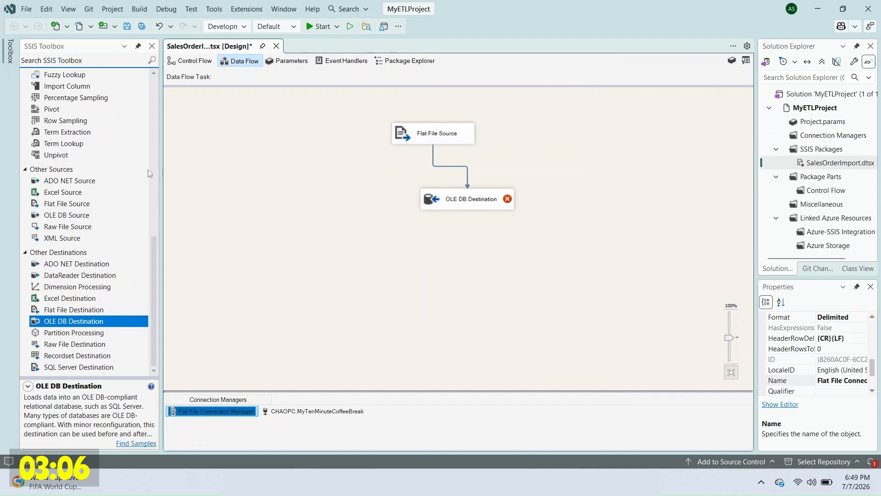
# Add a Data Conversion transformation to the data flow canvas, to the left of the Flat File Source.
pyautogui.scroll(4, 120, 164)
pyautogui.scroll(7, 114, 181)
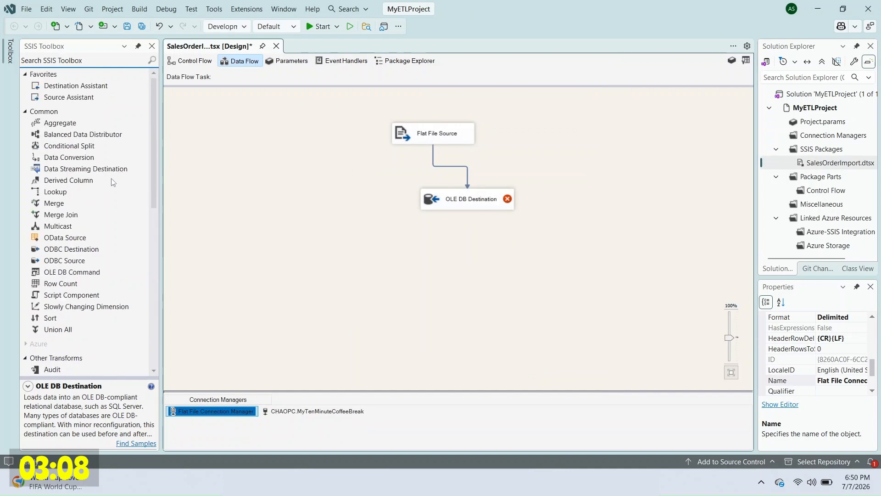
pyautogui.click(66, 158)
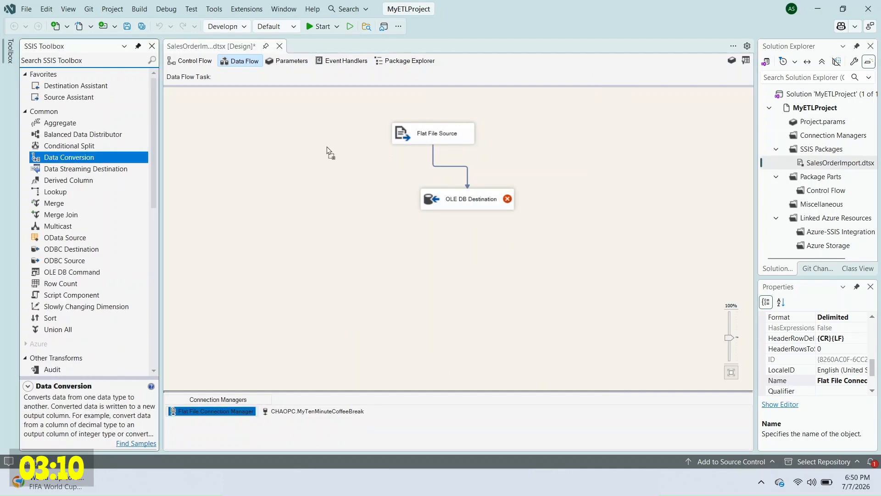
pyautogui.moveTo(328, 151); pyautogui.dragTo(347, 170)
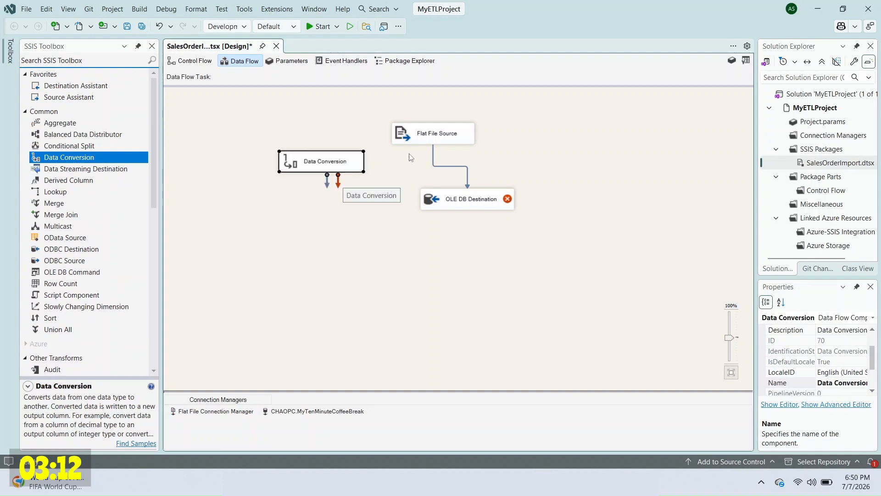
# Delete the path between the Flat File Source and OLE DB Destination, and connect the source's data output to Data Conversion.
pyautogui.click(425, 143)
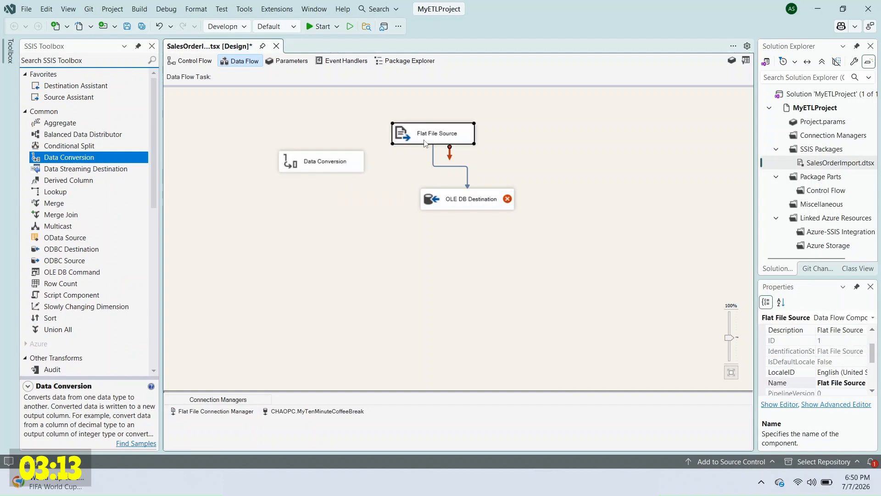
pyautogui.rightClick(452, 168)
pyautogui.click(493, 294)
pyautogui.click(433, 137)
pyautogui.moveTo(433, 155); pyautogui.dragTo(356, 167)
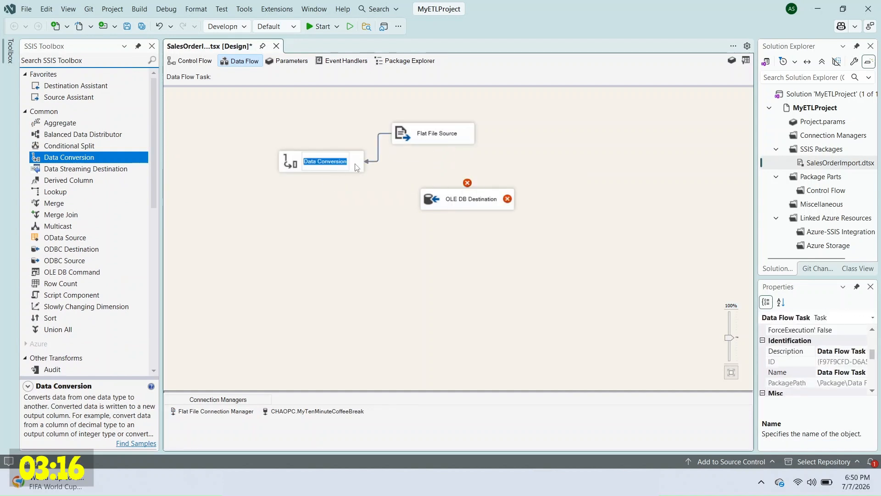
# Select all input columns in the Data Conversion transformation and set each one's data type to Unicode string [DT_WSTR].
pyautogui.doubleClick(356, 166)
pyautogui.click(409, 124)
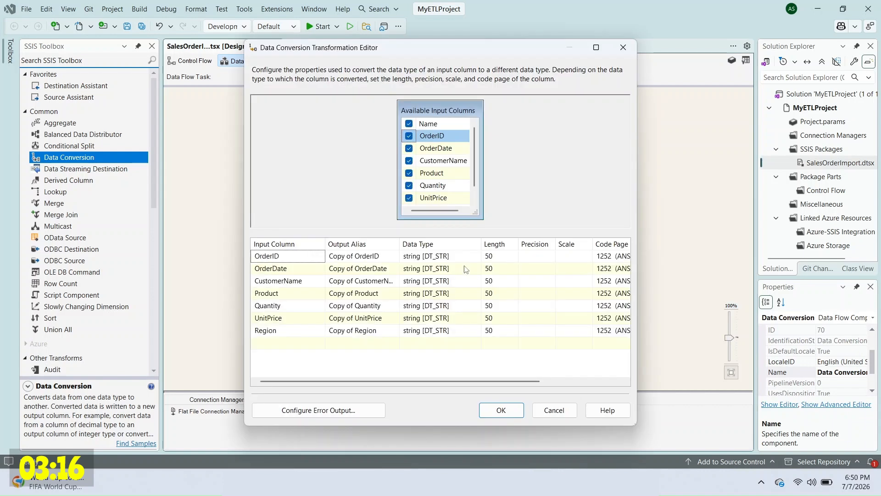
pyautogui.click(592, 48)
pyautogui.click(381, 213)
pyautogui.click(296, 278)
pyautogui.click(358, 226)
pyautogui.click(321, 285)
pyautogui.click(384, 240)
pyautogui.click(340, 301)
pyautogui.click(344, 251)
pyautogui.click(302, 314)
pyautogui.click(303, 264)
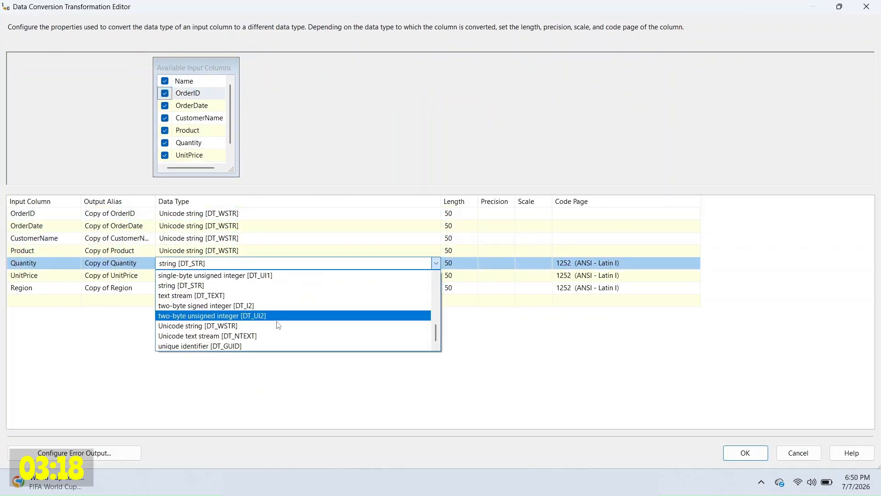
pyautogui.click(278, 325)
pyautogui.click(302, 276)
pyautogui.click(294, 338)
# Set the output length of the converted columns from OrderID through UnitPrice to 250 and accept the conversion settings.
pyautogui.click(444, 212)
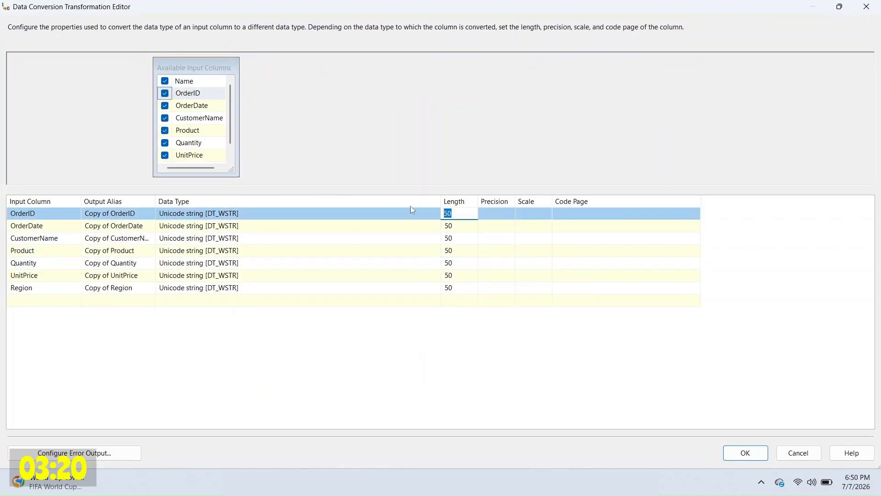
pyautogui.write('25')
pyautogui.click(450, 228)
pyautogui.write('250')
pyautogui.click(454, 239)
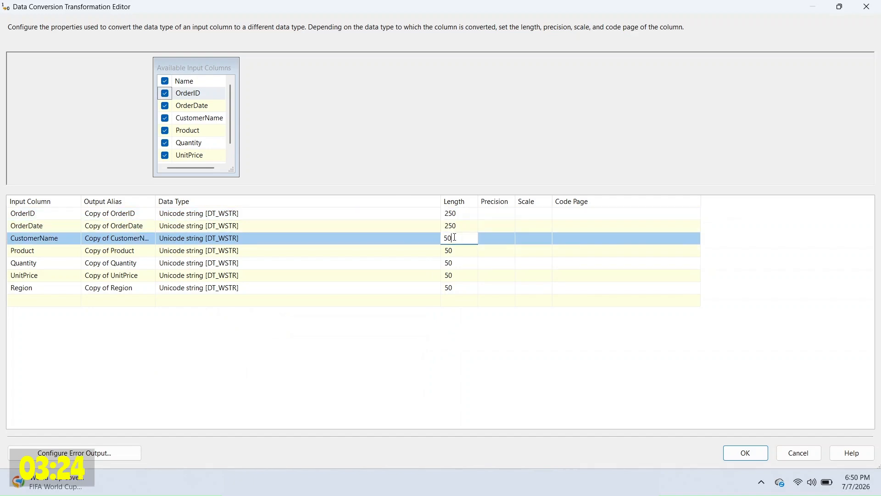
pyautogui.write('250')
pyautogui.click(453, 252)
pyautogui.hotkey('ctrl', 'v')
pyautogui.click(451, 263)
pyautogui.hotkey('ctrl', 'v')
pyautogui.click(452, 276)
pyautogui.hotkey('ctrl', 'v')
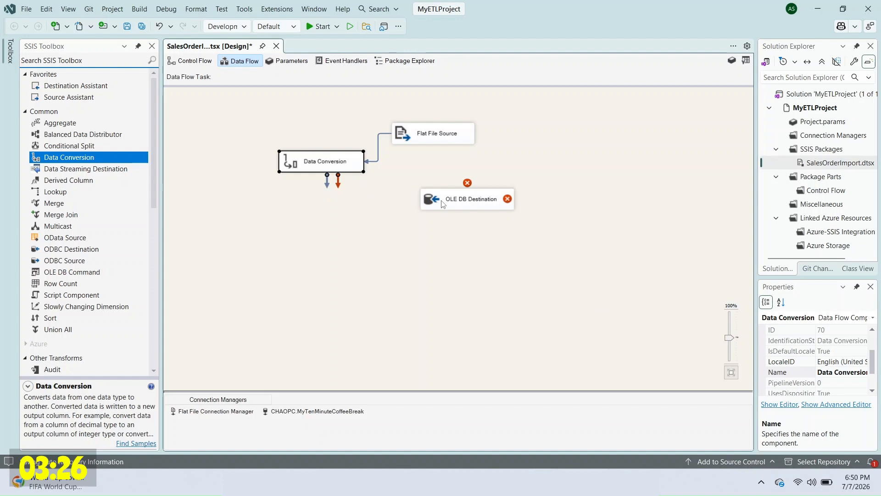
# In the OLE DB Destination, map each destination column from OrderID through Region to its matching "Copy of" input column.
pyautogui.rightClick(473, 202)
pyautogui.click(482, 205)
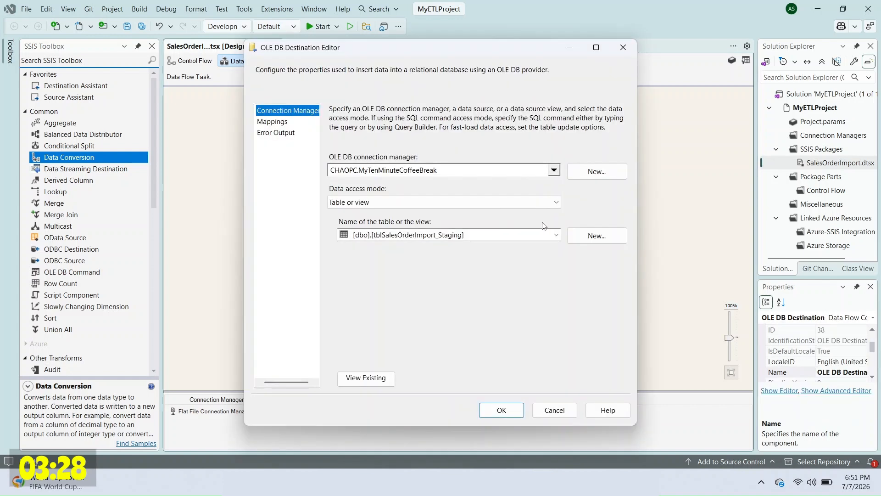
pyautogui.click(280, 123)
pyautogui.click(439, 268)
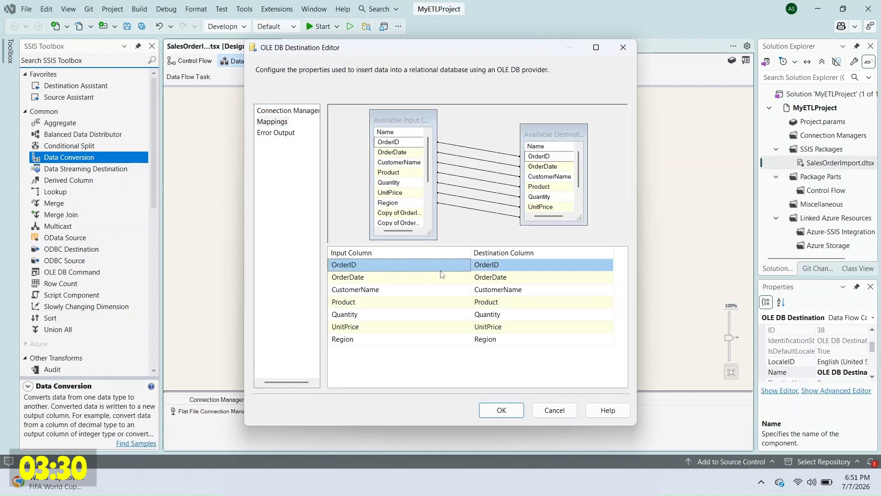
pyautogui.click(465, 266)
pyautogui.click(450, 278)
pyautogui.click(450, 278)
pyautogui.click(450, 290)
pyautogui.click(450, 303)
pyautogui.click(450, 315)
pyautogui.click(465, 327)
pyautogui.click(447, 365)
pyautogui.click(465, 339)
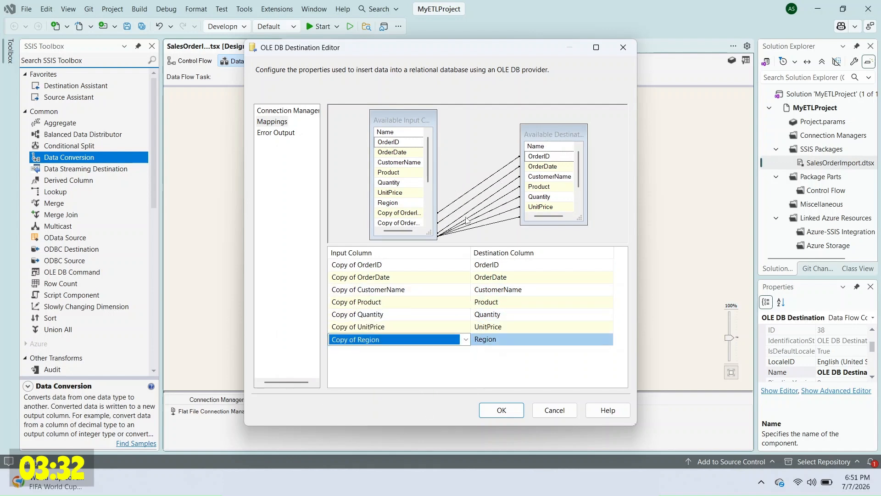
pyautogui.click(502, 410)
# Execute the SalesOrderImport.dtsx package.
pyautogui.rightClick(825, 163)
pyautogui.click(770, 213)
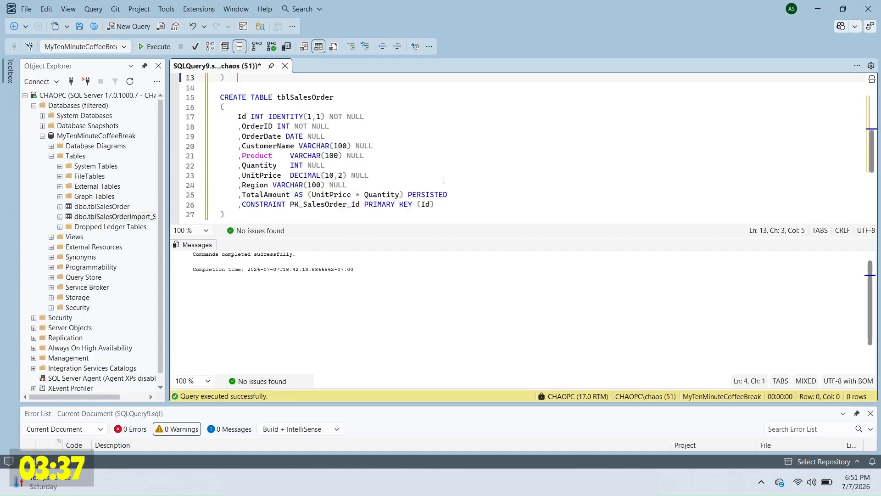
# In SQL Server Management Studio, add SELECT * queries for tblSalesOrderImport_Staging and tblSalesOrder below the table creation script.
pyautogui.scroll(-2, 444, 181)
pyautogui.click(443, 180)
pyautogui.press('Return')
pyautogui.press('Return')
pyautogui.write('SELECT * FROM')
pyautogui.scroll(6, 442, 181)
pyautogui.click(405, 217)
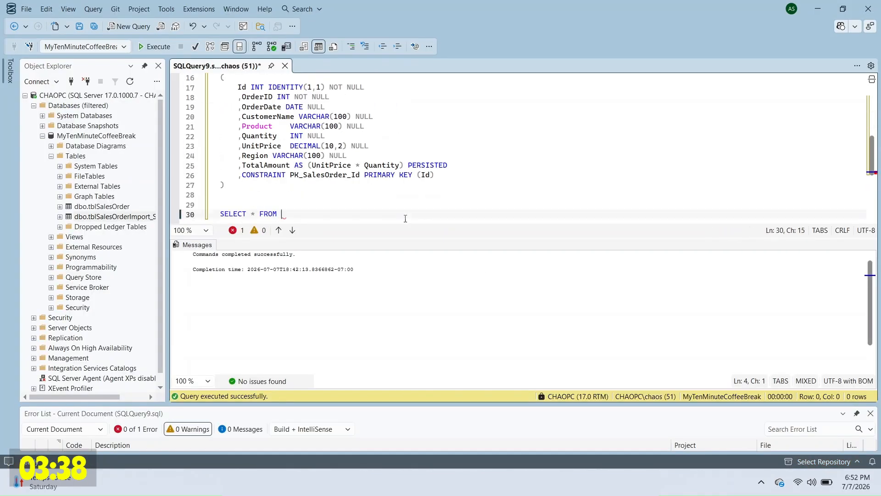
pyautogui.hotkey('ctrl', 'v')
pyautogui.hotkey('ctrl', 'v')
pyautogui.press('BackSpace')
pyautogui.press('BackSpace')
pyautogui.press('BackSpace')
pyautogui.press('BackSpace')
pyautogui.press('BackSpace')
pyautogui.press('BackSpace')
pyautogui.press('BackSpace')
pyautogui.press('BackSpace')
pyautogui.press('BackSpace')
pyautogui.press('BackSpace')
pyautogui.press('BackSpace')
pyautogui.press('BackSpace')
pyautogui.press('BackSpace')
pyautogui.press('BackSpace')
# Run only the two SELECT queries to check the staging and sales order tables.
pyautogui.scroll(-3, 477, 151)
pyautogui.moveTo(220, 111); pyautogui.dragTo(464, 167)
pyautogui.press('F5')
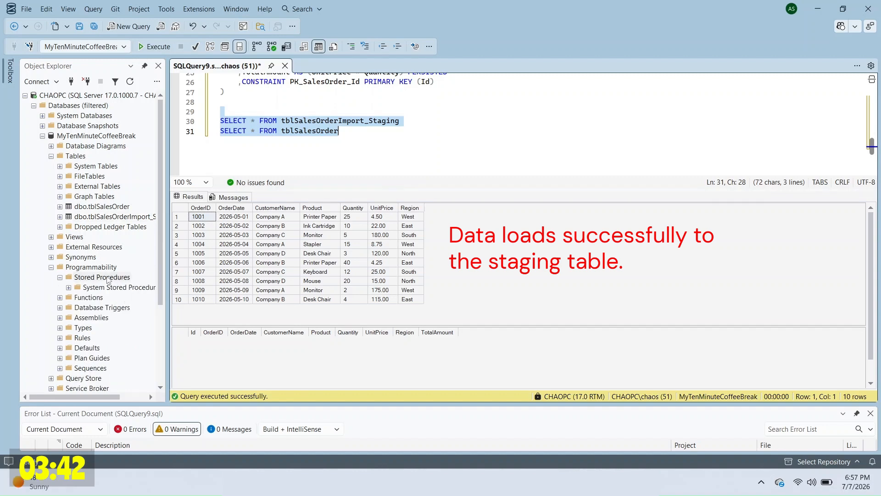
# Create a new stored procedure named [dbo].[ssis_SalesOrderImport] and remove the template's parameter placeholders and NOCOUNT comment.
pyautogui.rightClick(107, 280)
pyautogui.moveTo(137, 282)
pyautogui.write('[dbo].[ss')
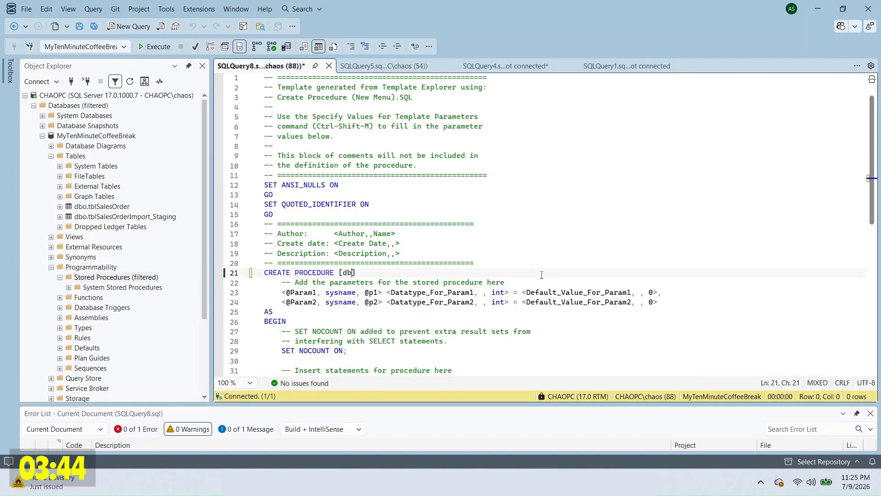
pyautogui.moveTo(282, 283); pyautogui.dragTo(678, 303)
pyautogui.press('Delete')
pyautogui.moveTo(282, 312); pyautogui.dragTo(282, 331)
pyautogui.press('Delete')
pyautogui.press('Return')
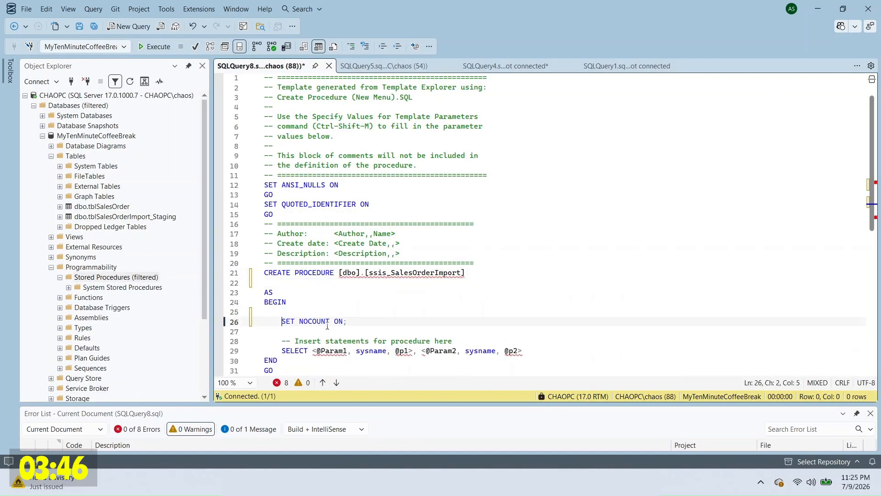
# Replace the procedure's template statement with a SELECT from tblSalesOrderImport_Staging.
pyautogui.scroll(-2, 285, 322)
pyautogui.moveTo(282, 273); pyautogui.dragTo(580, 291)
pyautogui.press('Delete')
pyautogui.press('Return')
pyautogui.press('Return')
pyautogui.press('Return')
pyautogui.press('Up')
pyautogui.press('Up')
pyautogui.write('SELECT')
pyautogui.press('Return')
pyautogui.write('FROM tblSalesOrderImport_Staging')
pyautogui.hotkey('ctrl', 'shift', 'Left')
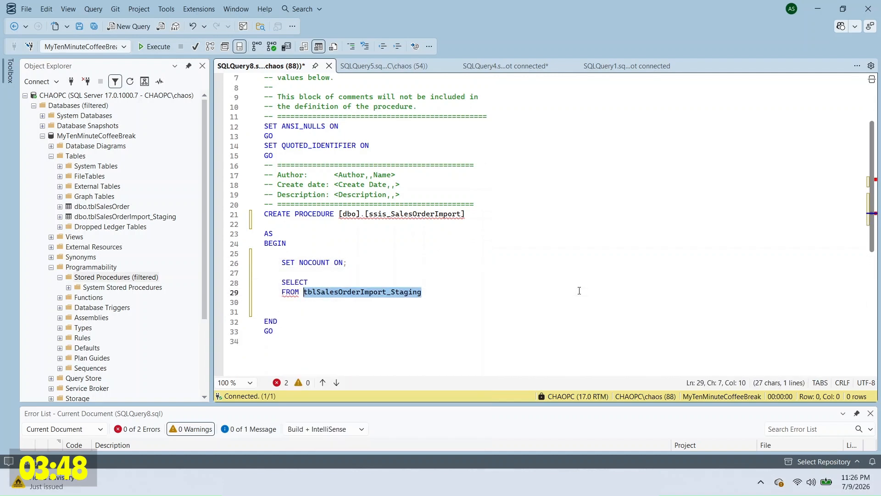
# Look up the staging table's columns and list OrderID, OrderDate, CustomerName, Product, Quantity, UnitPrice and Region in the SELECT.
pyautogui.hotkey('alt', 'F1')
pyautogui.moveTo(250, 287); pyautogui.dragTo(250, 343)
pyautogui.hotkey('ctrl', 'r')
pyautogui.click(429, 211)
pyautogui.press('Return')
pyautogui.press('Tab')
pyautogui.write('OrderID ,OrderDate ,CustomerName ,Product ,Quantity ,UnitPrice ,Region')
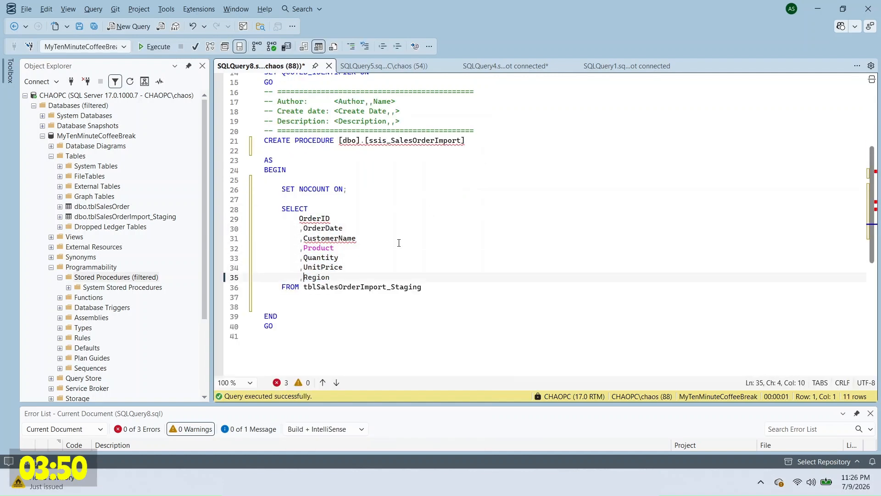
# Add the comment "--lets do some cleanup and transformation" and wrap the staging query in a parenthesized SELECT * INTO #temp FROM.
pyautogui.click(441, 202)
pyautogui.press('Return')
pyautogui.write('--lets do some cleanup and transformation')
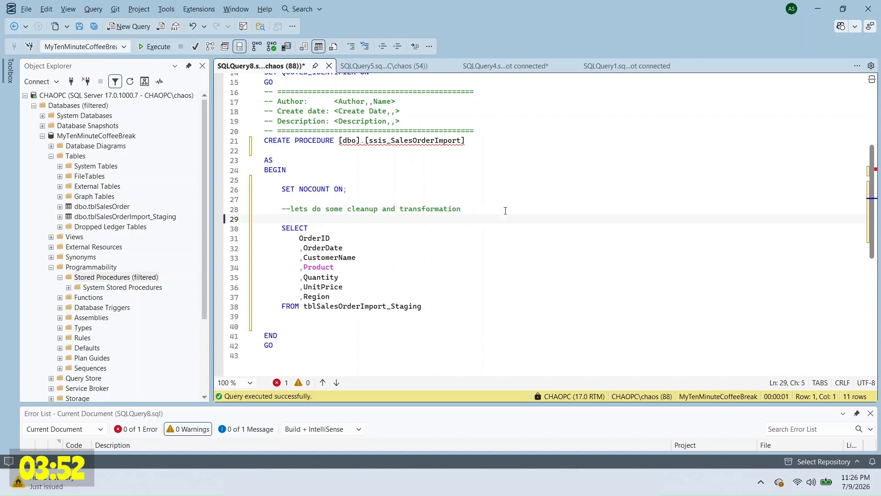
pyautogui.press('Return')
pyautogui.write('SELECT *')
pyautogui.press('Return')
pyautogui.write('INTO #temp')
pyautogui.press('Return')
pyautogui.write('FROM')
pyautogui.press('Return')
pyautogui.write('(')
pyautogui.click(486, 347)
pyautogui.write(')')
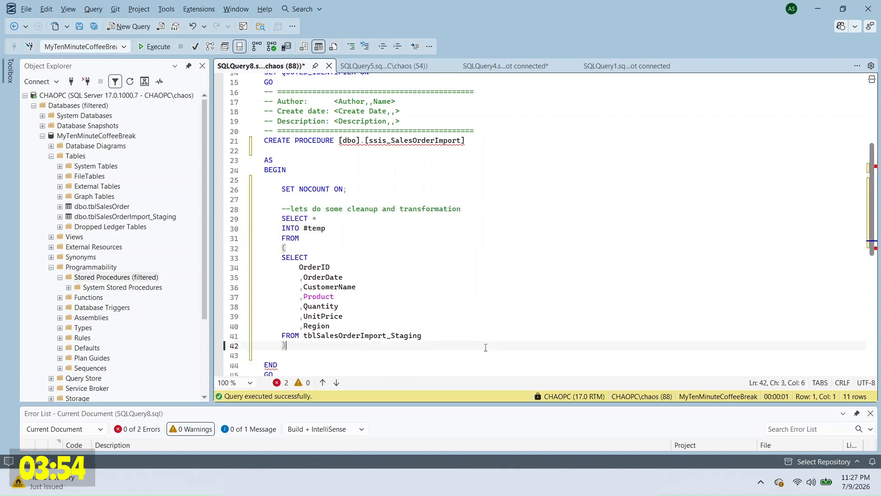
# Indent the inner staging query, alias it as t, and filter it with WHERE t.OrderID IS NOT NULL.
pyautogui.moveTo(282, 287); pyautogui.dragTo(468, 362)
pyautogui.press('Tab')
pyautogui.click(417, 289)
pyautogui.write('t WHERE t.order')
pyautogui.press('Tab')
pyautogui.write('IS NOT NULL')
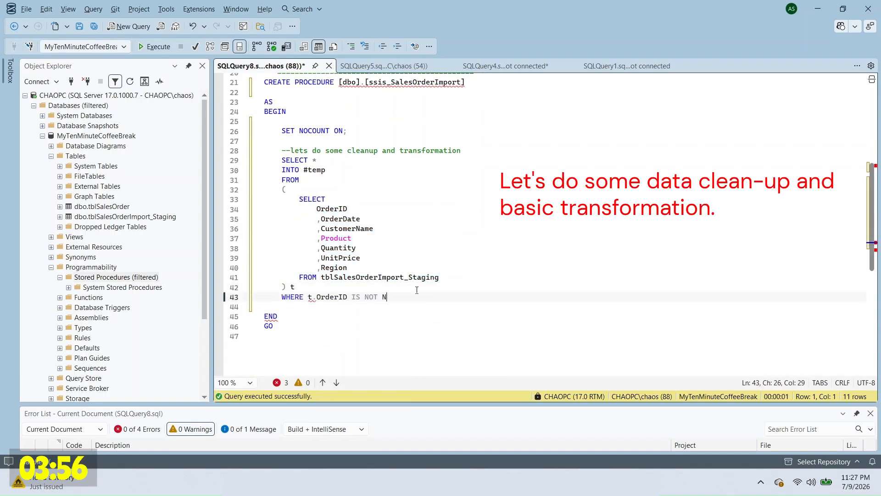
# Use TRY_CAST in the inner query to convert OrderDate to DATE and Quantity to INT, keeping their column names as aliases.
pyautogui.click(321, 219)
pyautogui.write('TRY_CAST(')
pyautogui.click(425, 222)
pyautogui.write('AS DATE) AS OrderDate')
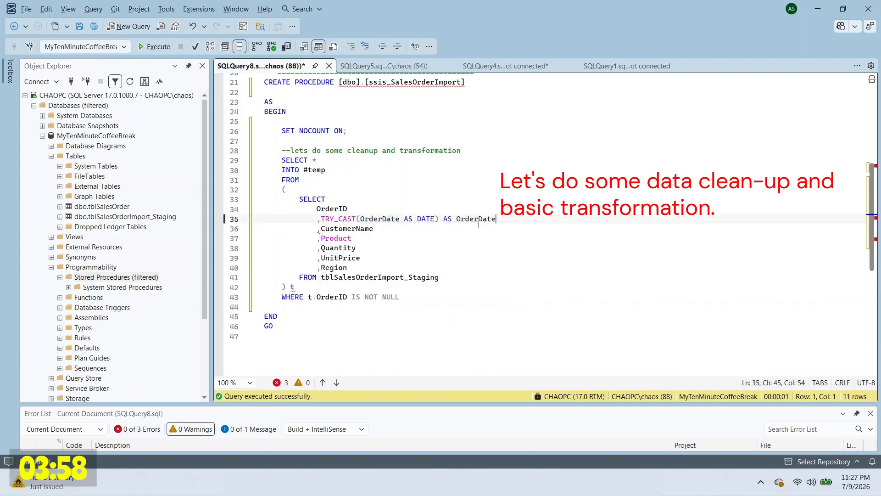
pyautogui.click(321, 248)
pyautogui.write('TRY_CAST(')
pyautogui.click(407, 248)
pyautogui.write('AS INT) AS Quantity')
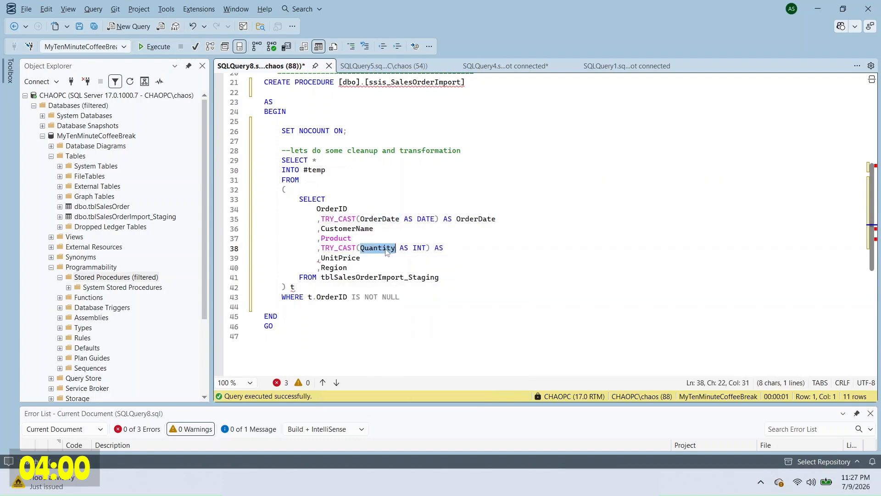
# Convert UnitPrice in the inner query with TRY_CAST to DECIMAL(10,2), aliased as UnitPrice.
pyautogui.click(320, 257)
pyautogui.write('TRY_CAST(')
pyautogui.click(399, 257)
pyautogui.write('AS DECIMAL(10,2)) AS ')
pyautogui.write('UnitPrice')
pyautogui.click(489, 306)
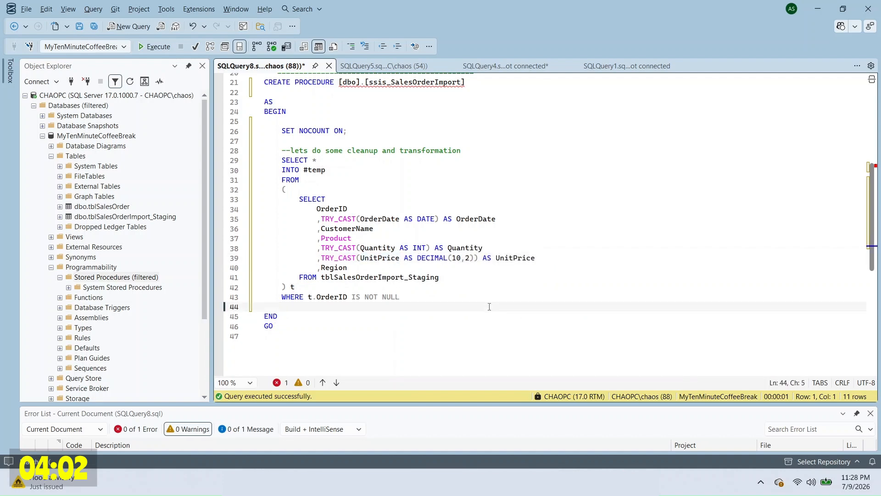
# Add the comment "--load to our fact table" below the filter, followed by INSERT INTO tblSalesOrder.
pyautogui.press('Return')
pyautogui.write('--load to our fact table')
pyautogui.press('Return')
pyautogui.write('INSERT INTO tblSalesOrder')
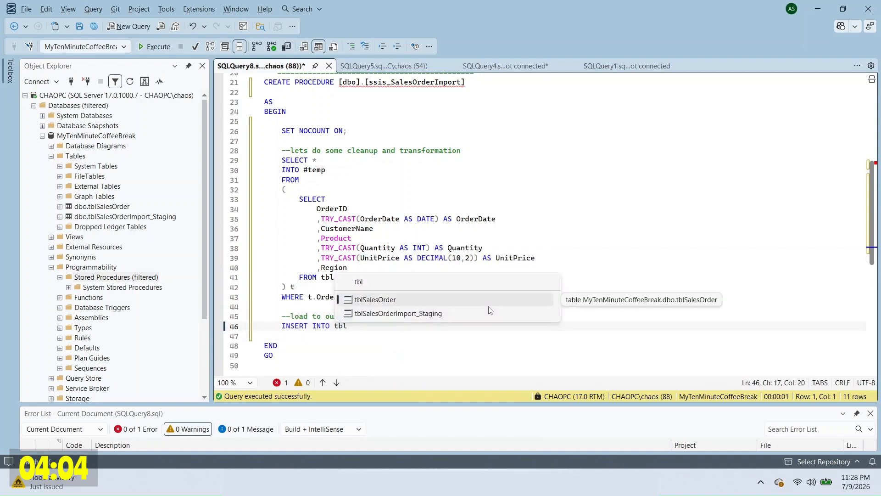
# Look up tblSalesOrder's columns and enter OrderID through Region as the comma-separated, parenthesized insert column list.
pyautogui.hotkey('ctrl', 'shift', 'Left')
pyautogui.press('F5')
pyautogui.moveTo(257, 287); pyautogui.dragTo(274, 338)
pyautogui.hotkey('ctrl', 'c')
pyautogui.click(433, 220)
pyautogui.hotkey('ctrl', 'r')
pyautogui.press('Return')
pyautogui.write('(')
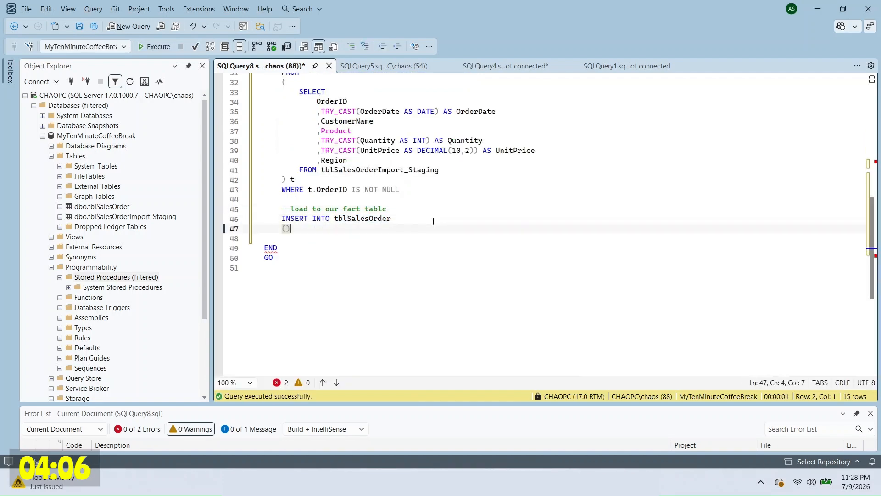
pyautogui.press('Return')
pyautogui.hotkey('ctrl', 'v')
pyautogui.write(',')
pyautogui.click(299, 297)
pyautogui.write(',')
# Complete the insert with a SELECT of the same OrderID through Region columns FROM #temp.
pyautogui.moveTo(331, 297); pyautogui.dragTo(300, 238)
pyautogui.scroll(2, 405, 262)
pyautogui.scroll(-2, 362, 262)
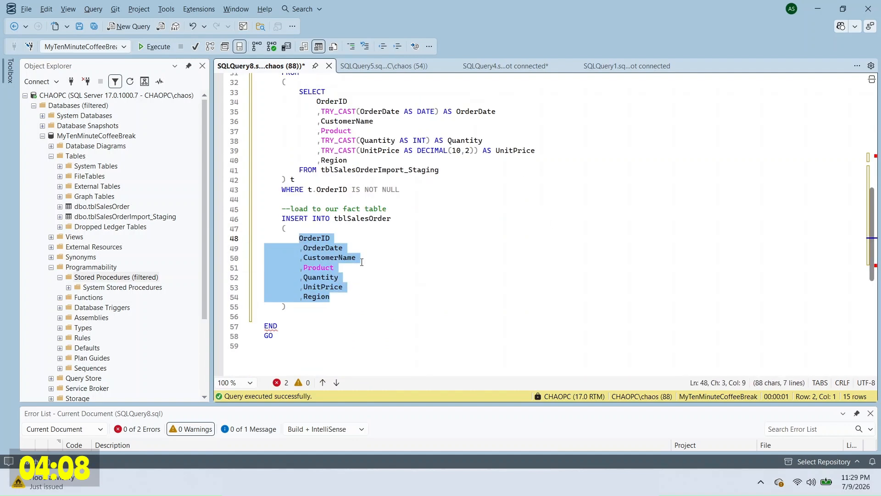
pyautogui.hotkey('ctrl', 'c')
pyautogui.click(354, 317)
pyautogui.write('SELECT')
pyautogui.press('Return')
pyautogui.press('Tab')
pyautogui.hotkey('ctrl', 'v')
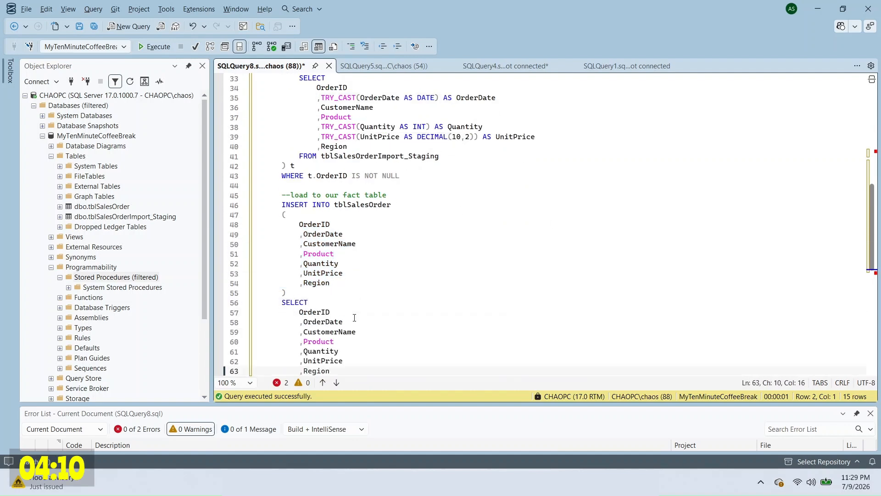
pyautogui.press('Return')
pyautogui.press('BackSpace')
pyautogui.write('FROM #temp')
# Execute the whole CREATE PROCEDURE statement and refresh the database's Stored Procedures folder.
pyautogui.scroll(-2, 429, 270)
pyautogui.scroll(8, 428, 269)
pyautogui.click(264, 127)
pyautogui.scroll(-12, 411, 177)
pyautogui.keyDown('shift'); pyautogui.click(411, 234); pyautogui.keyUp('shift')
pyautogui.scroll(14, 411, 201)
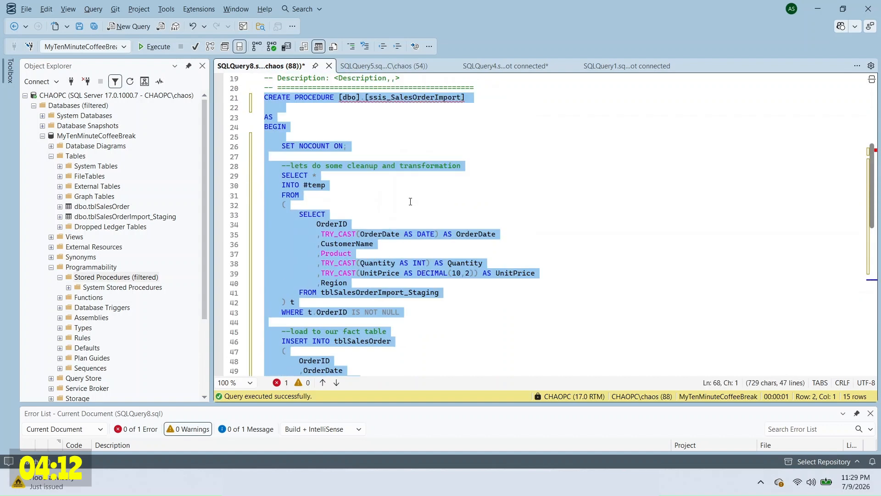
pyautogui.click(156, 46)
pyautogui.rightClick(121, 277)
pyautogui.click(143, 338)
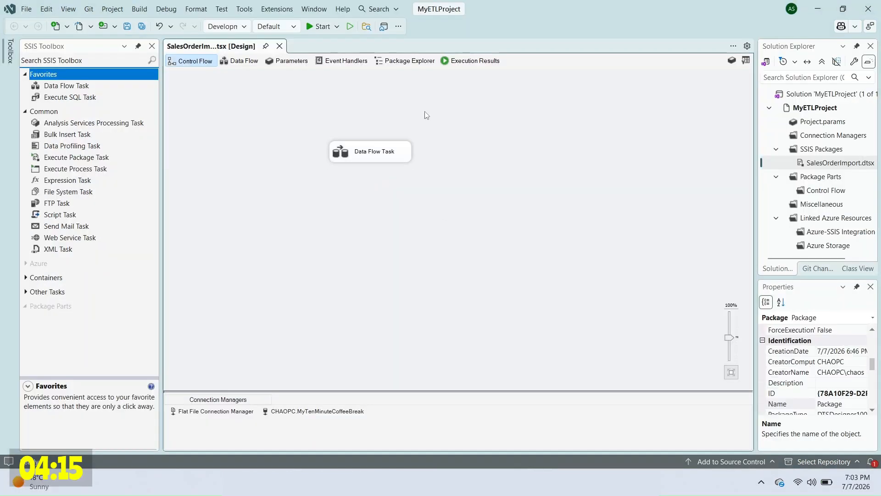
# In Visual Studio's control flow, add an Execute SQL Task below the Data Flow Task and connect the Data Flow Task to it.
pyautogui.rightClick(407, 105)
pyautogui.press('Escape')
pyautogui.moveTo(91, 100); pyautogui.dragTo(413, 208)
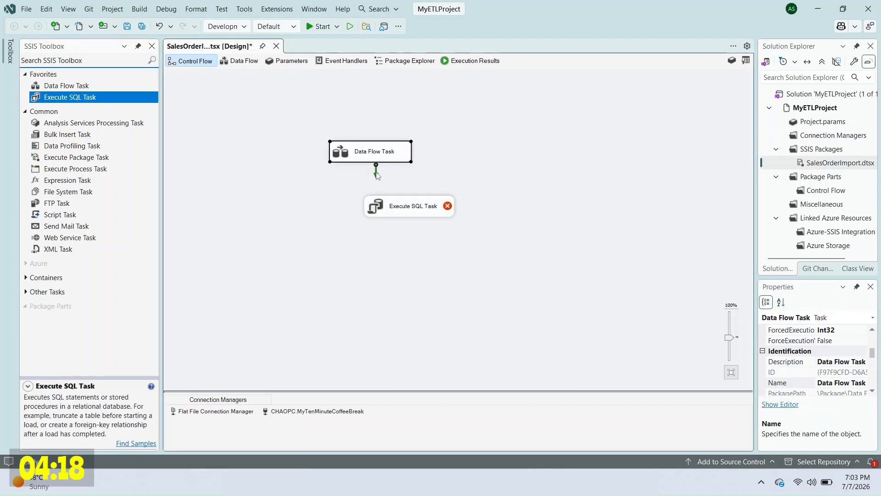
# Set the Execute SQL Task's connection to CHAOPC.MyTenMinuteCoffeeBreak.
pyautogui.doubleClick(415, 209)
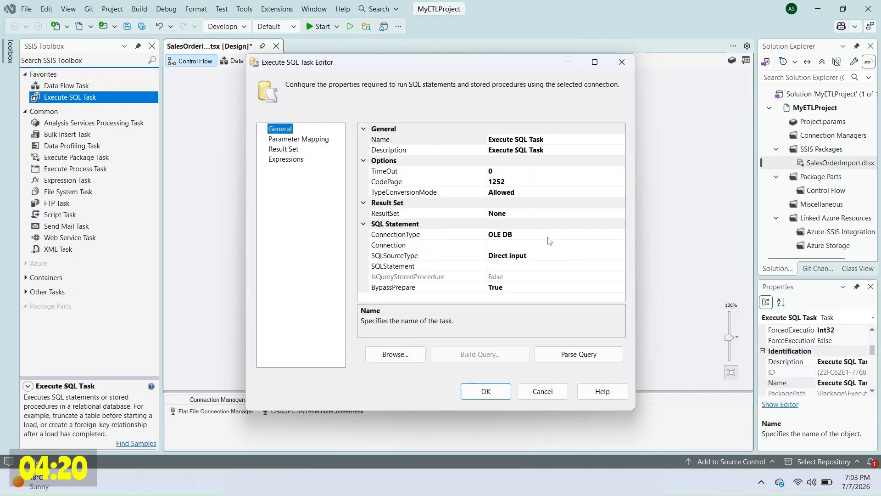
pyautogui.click(549, 245)
pyautogui.click(622, 244)
pyautogui.click(551, 262)
# Set the task's SQL statement to EXEC the [dbo].[ssis_SalesOrderImport] procedure, copying its name from the SSMS script, and accept the settings.
pyautogui.doubleClick(385, 266)
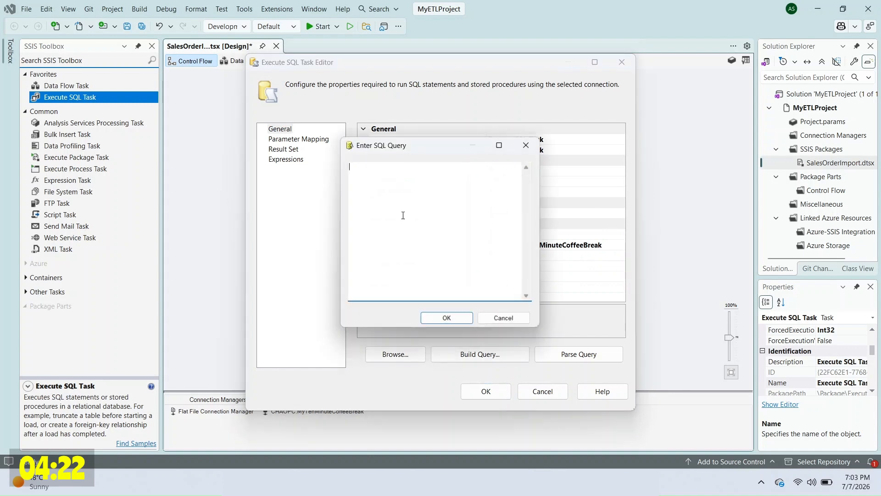
pyautogui.write('EXEC')
pyautogui.click(543, 482)
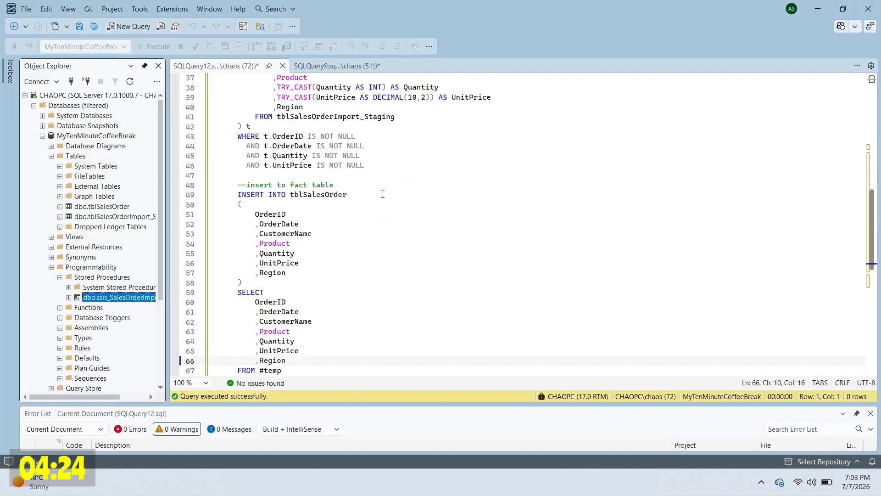
pyautogui.scroll(11, 384, 193)
pyautogui.moveTo(294, 243); pyautogui.dragTo(472, 243)
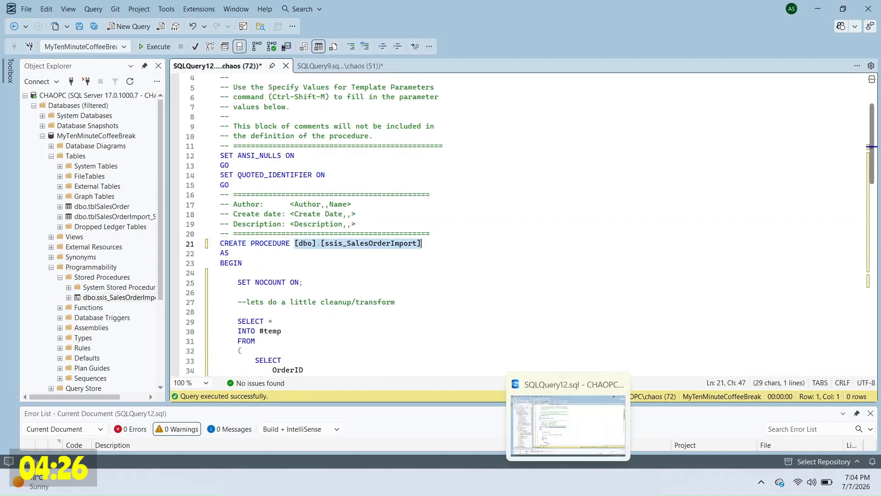
pyautogui.click(545, 482)
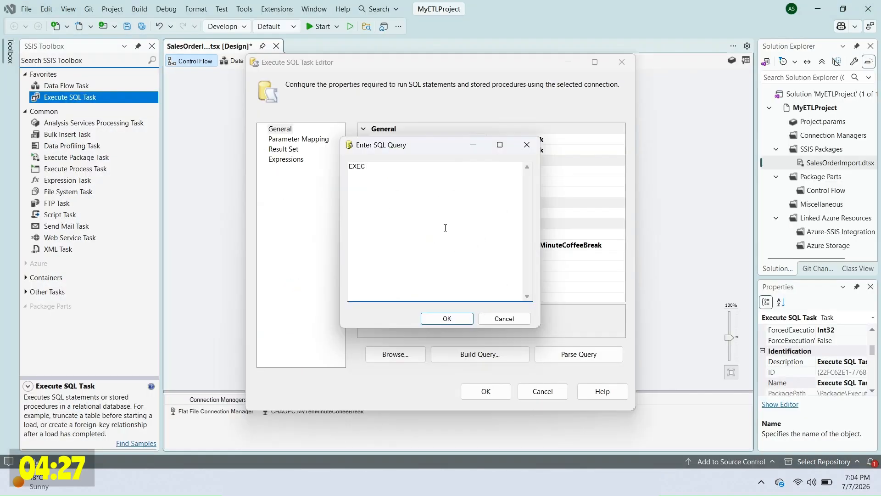
pyautogui.click(447, 318)
pyautogui.click(486, 390)
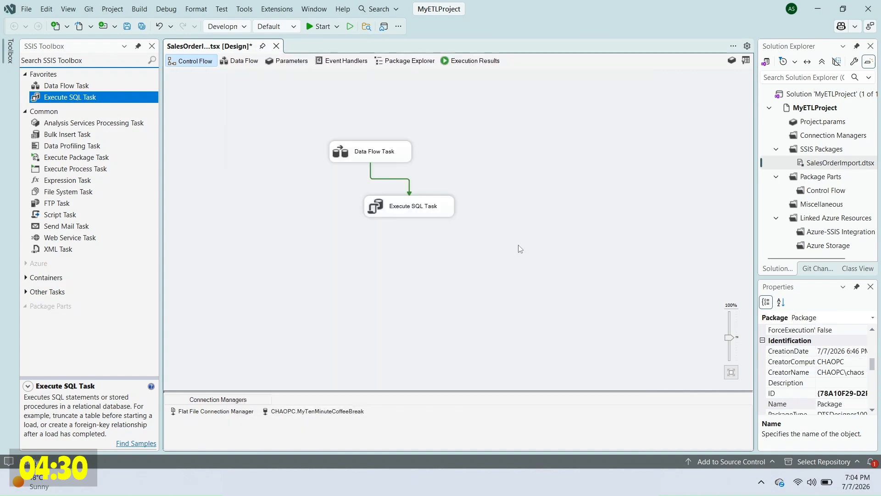
# Execute the SalesOrderImport.dtsx package with both the Data Flow Task and the Execute SQL Task.
pyautogui.rightClick(825, 168)
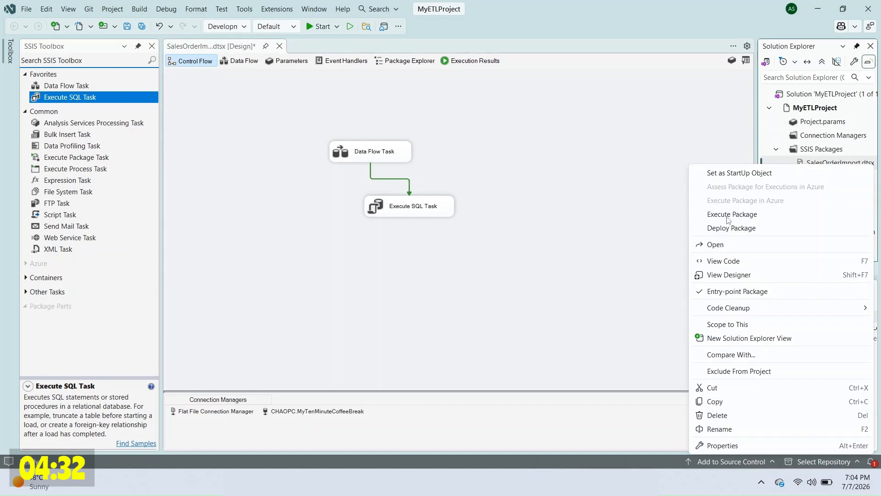
pyautogui.click(734, 215)
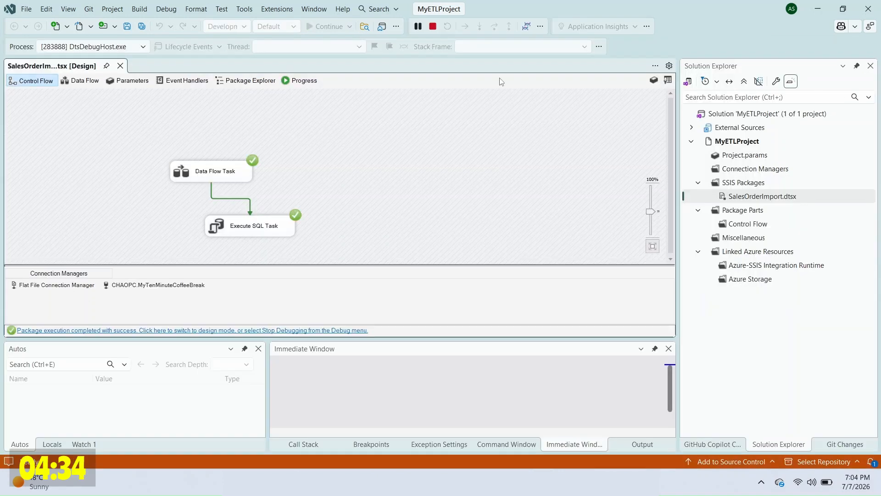
# In SSMS, rerun the SELECT queries on tblSalesOrderImport_Staging and tblSalesOrder and check both result sets for repeated OrderID values.
pyautogui.click(524, 482)
pyautogui.click(340, 66)
pyautogui.press('F5')
pyautogui.click(462, 206)
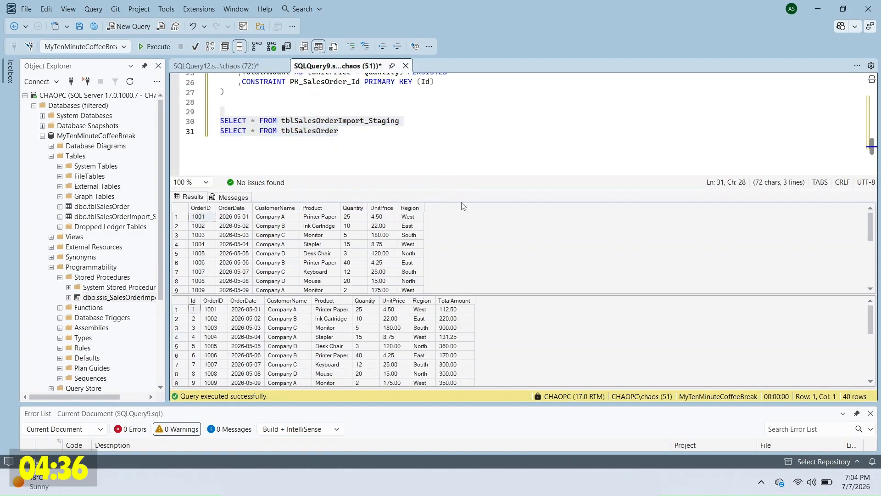
pyautogui.scroll(-4, 462, 207)
pyautogui.scroll(4, 462, 206)
pyautogui.scroll(-4, 206, 249)
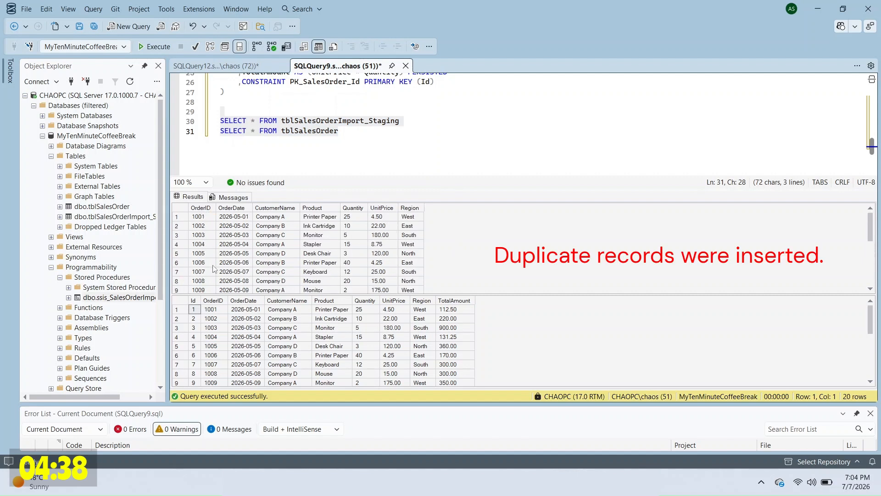
pyautogui.scroll(-4, 527, 342)
pyautogui.scroll(4, 217, 318)
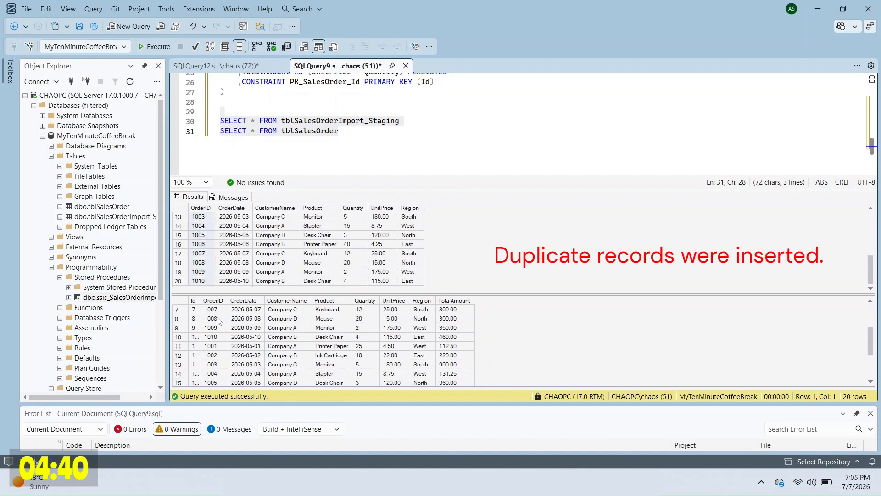
pyautogui.scroll(-3, 217, 318)
pyautogui.moveTo(217, 319); pyautogui.dragTo(217, 355)
pyautogui.click(498, 238)
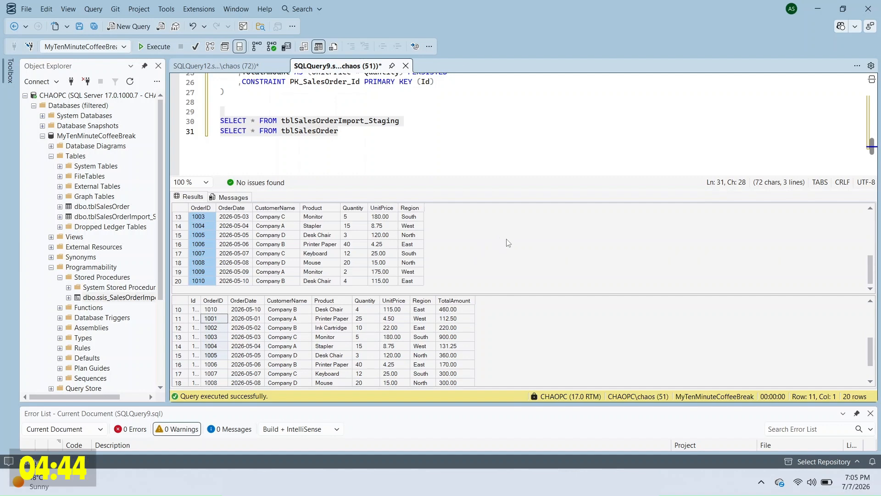
# In Visual Studio, add another Execute SQL Task leading into the Data Flow Task and set its connection to CHAOPC.MyTenMinuteCoffeeBreak.
pyautogui.hotkey('alt', 'Tab')
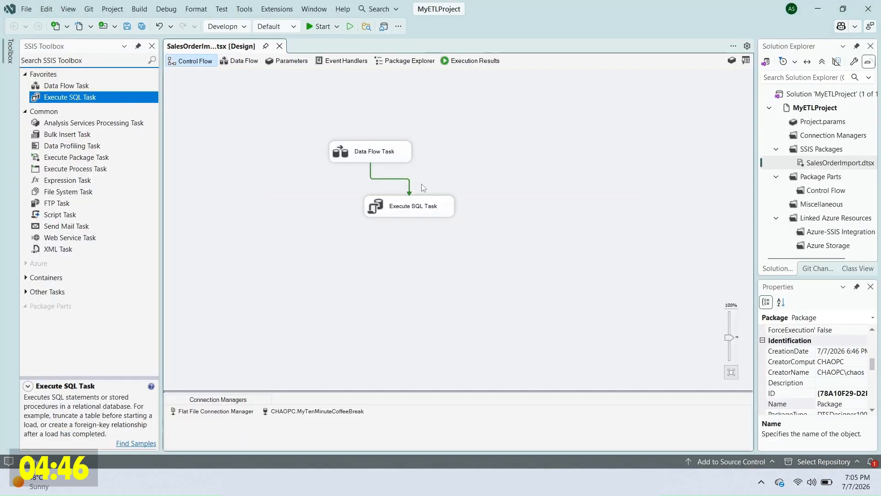
pyautogui.moveTo(70, 97); pyautogui.dragTo(464, 120)
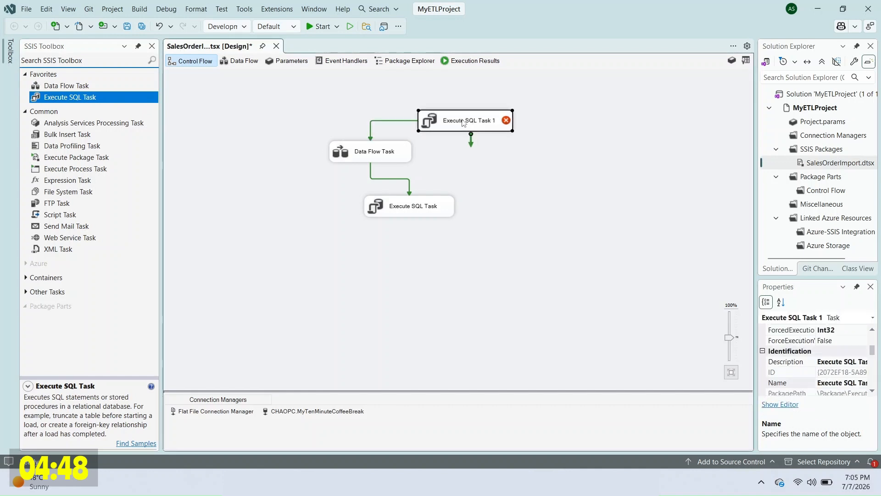
pyautogui.rightClick(463, 123)
pyautogui.click(487, 130)
pyautogui.click(534, 246)
pyautogui.click(620, 245)
# Set the new task's SQL statement to TRUNCATE TABLE tblSalesOrderImport_Staging, copying the table name from the SSMS query, and accept the settings.
pyautogui.click(549, 265)
pyautogui.click(550, 267)
pyautogui.click(622, 267)
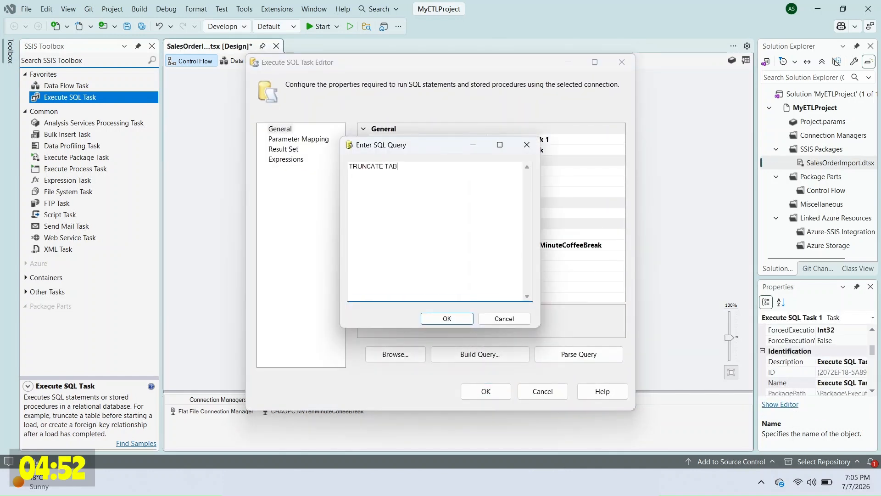
pyautogui.hotkey('alt', 'Tab')
pyautogui.doubleClick(340, 121)
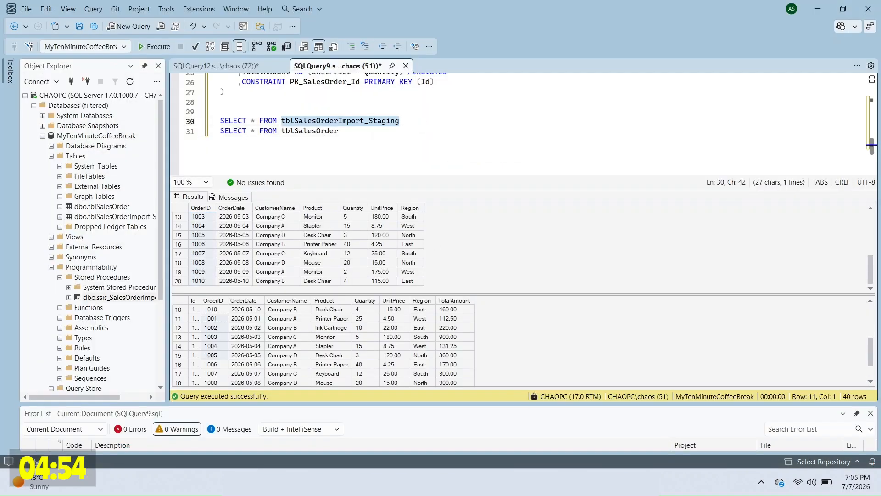
pyautogui.hotkey('ctrl', 'c')
pyautogui.hotkey('alt', 'Tab')
pyautogui.hotkey('ctrl', 'v')
pyautogui.click(446, 317)
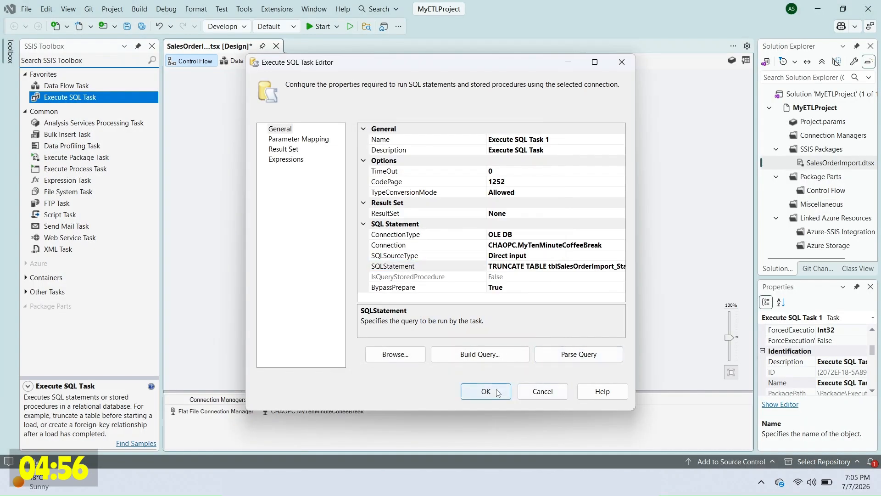
pyautogui.click(486, 391)
# In SSMS, open the dbo.ssis_SalesOrderImport stored procedure's script for modification.
pyautogui.hotkey('alt', 'Tab')
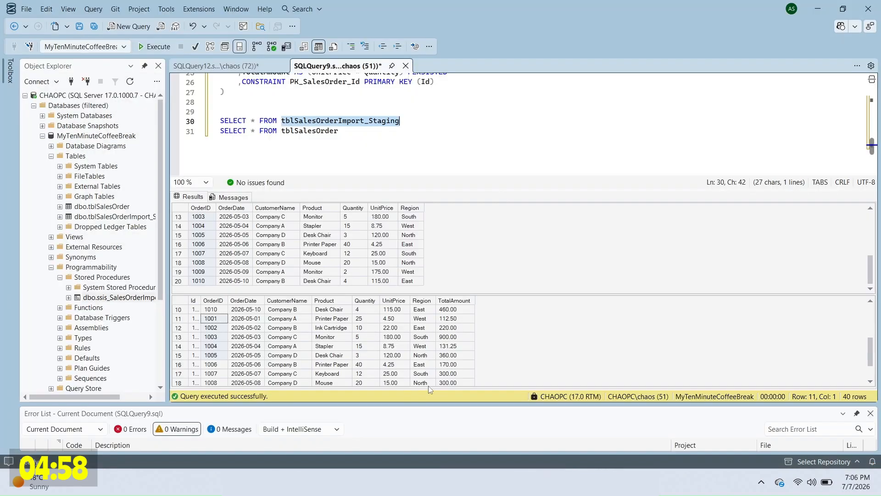
pyautogui.rightClick(123, 297)
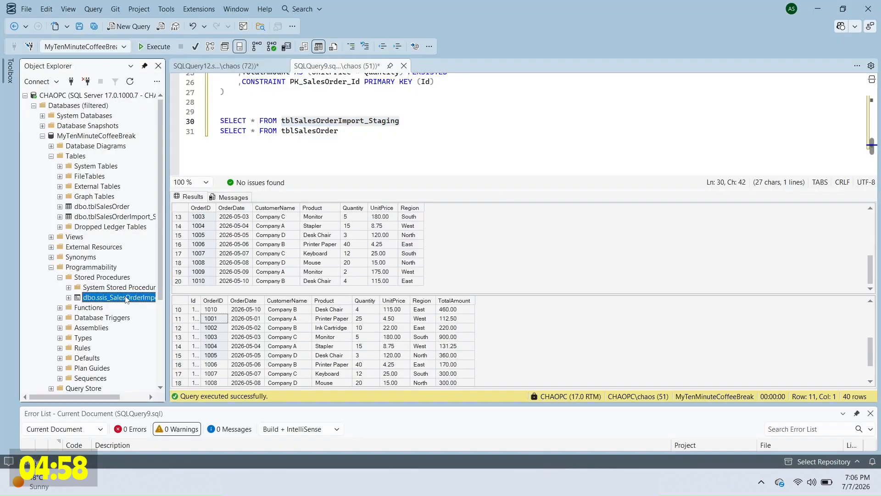
pyautogui.click(146, 314)
# Below the procedure's final FROM #temp, begin the filter WHERE NOT EXISTS (SELECT 1 FROM tblsSalesOrder so WHERE so.OrderId =.
pyautogui.scroll(-6, 379, 276)
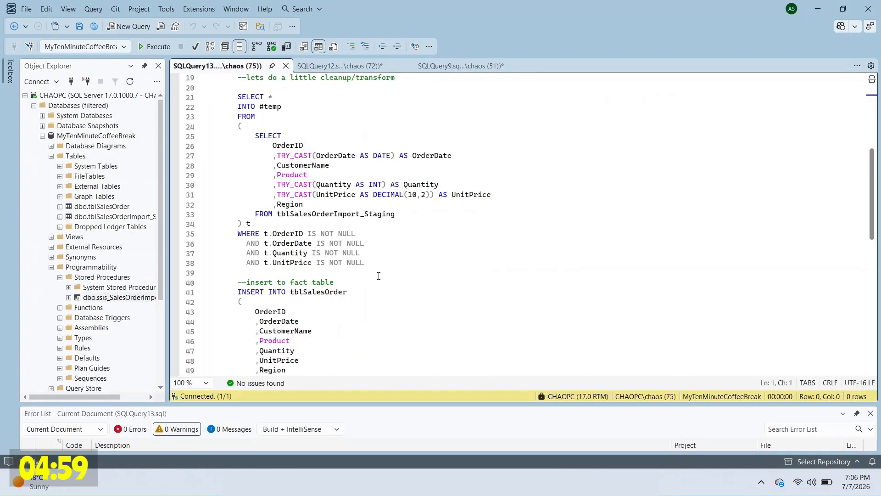
pyautogui.scroll(-7, 378, 276)
pyautogui.click(338, 272)
pyautogui.write('WHERE NOT EXI')
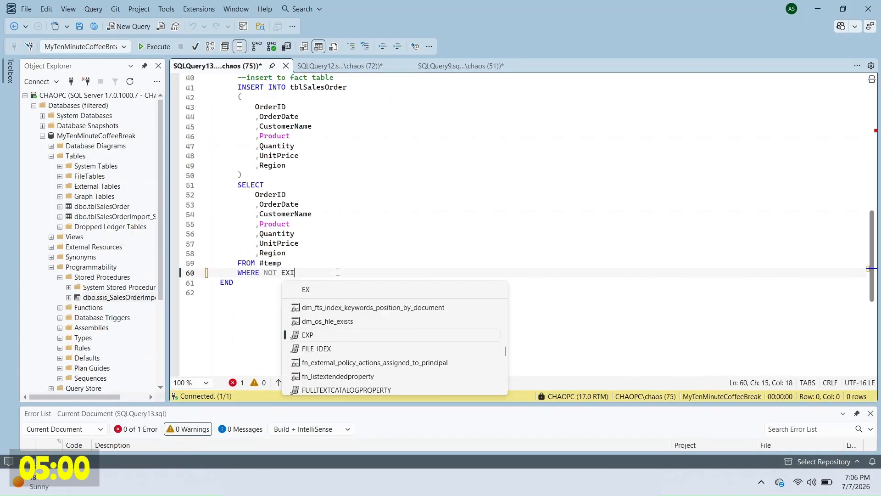
pyautogui.write('STS (SELECT 1 FROM tblsSalesOrder')
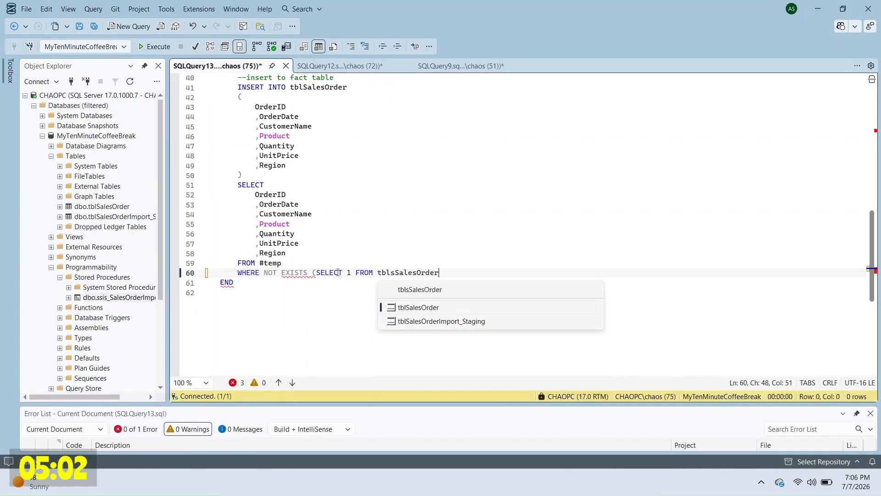
pyautogui.write(' so WHERE so.OrderId =')
# Alias #temp as t, complete the NOT EXISTS comparison with t.OrderID and a closing parenthesis, and execute the procedure script.
pyautogui.click(333, 263)
pyautogui.write('t')
pyautogui.click(557, 273)
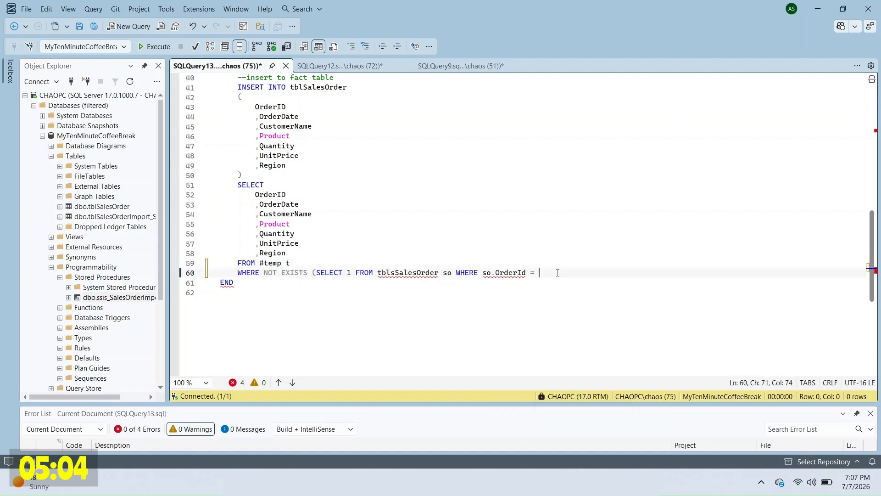
pyautogui.write('t.Order')
pyautogui.doubleClick(582, 334)
pyautogui.write(')')
pyautogui.press('Return')
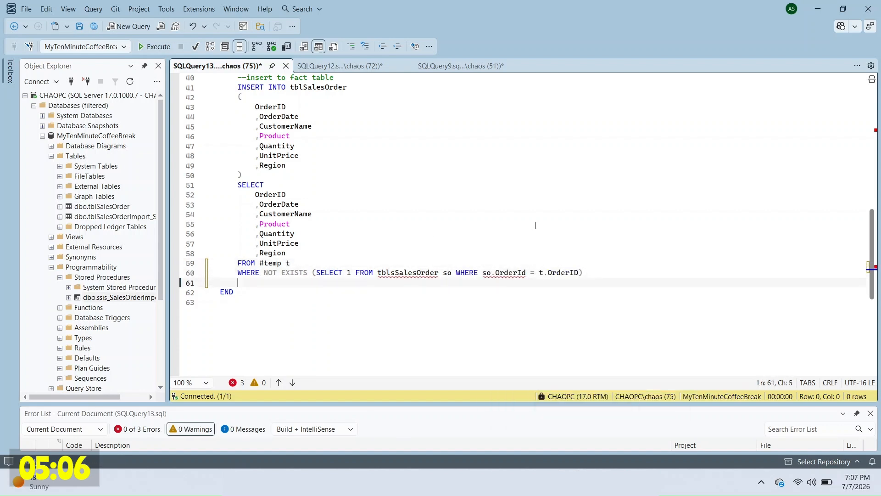
pyautogui.press('F5')
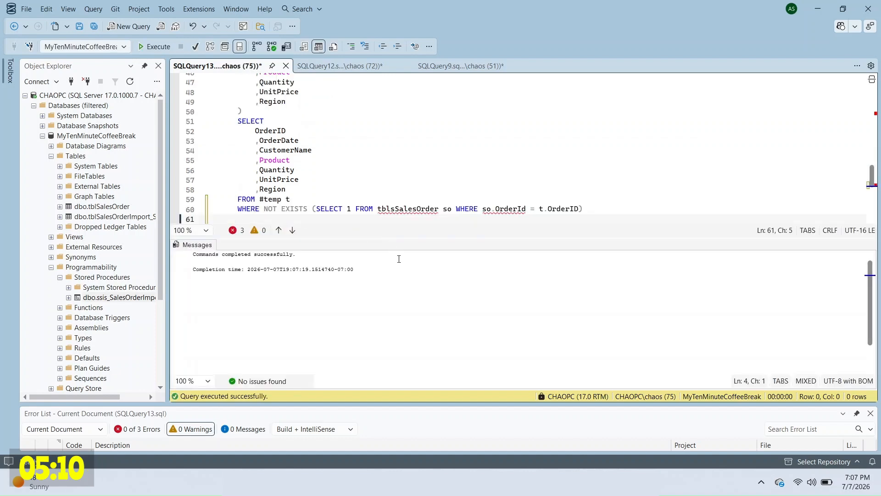
# In the SQLQuery9 script, insert the line truncate table tblSalesOrderImport_Staging above the two SELECT queries.
pyautogui.click(458, 66)
pyautogui.click(388, 110)
pyautogui.press('Return')
pyautogui.write('truncat')
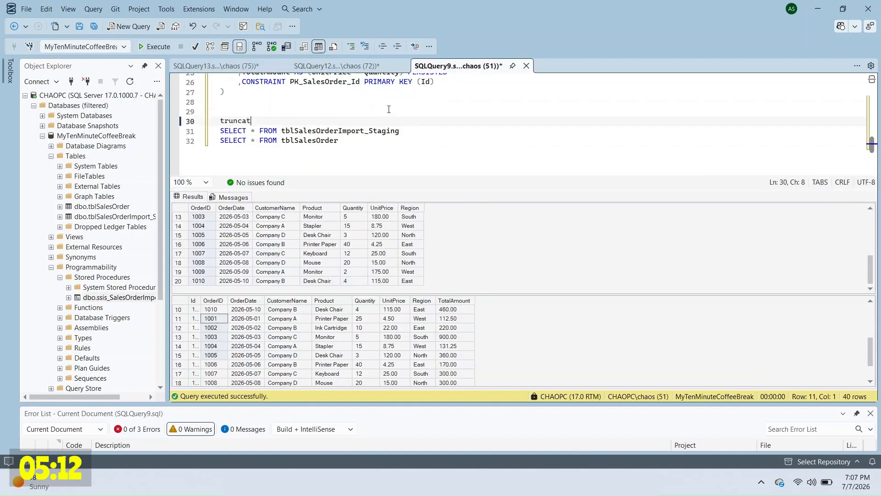
pyautogui.write('e table')
pyautogui.hotkey('ctrl', 'v')
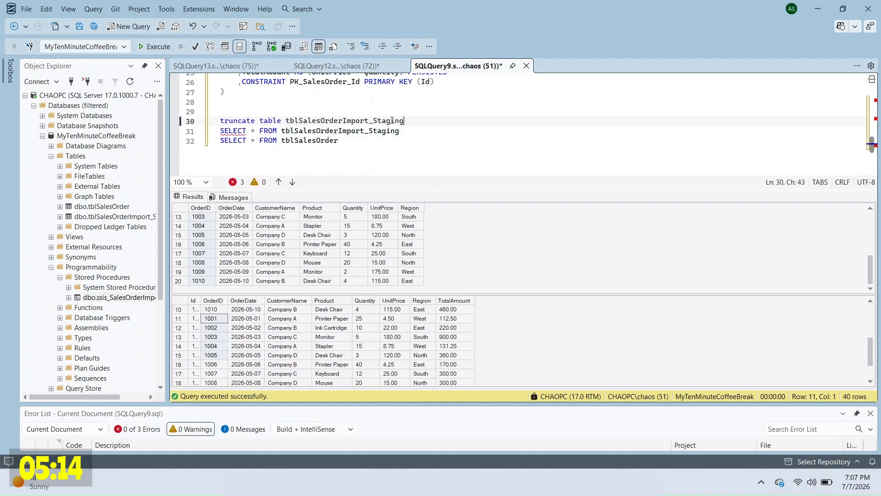
# Add a truncate table tblSalesOrder line beneath the staging truncate, and run both truncates together with the SELECT queries.
pyautogui.hotkey('shift', 'Up')
pyautogui.hotkey('ctrl', 'c')
pyautogui.press('Return')
pyautogui.hotkey('ctrl', 'v')
pyautogui.press('Return')
pyautogui.doubleClick(322, 170)
pyautogui.doubleClick(349, 141)
pyautogui.hotkey('ctrl', 'v')
pyautogui.click(437, 124)
pyautogui.press('Delete')
pyautogui.moveTo(303, 102); pyautogui.dragTo(454, 163)
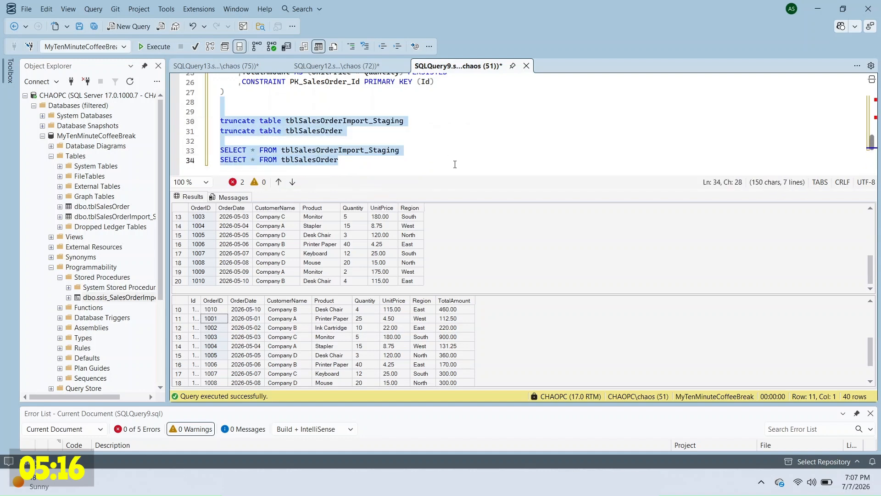
pyautogui.press('F5')
# Switch to Visual Studio, execute the SalesOrderImport.dtsx package, and stop debugging when the run ends.
pyautogui.hotkey('alt', 'Tab')
pyautogui.rightClick(826, 163)
pyautogui.click(683, 200)
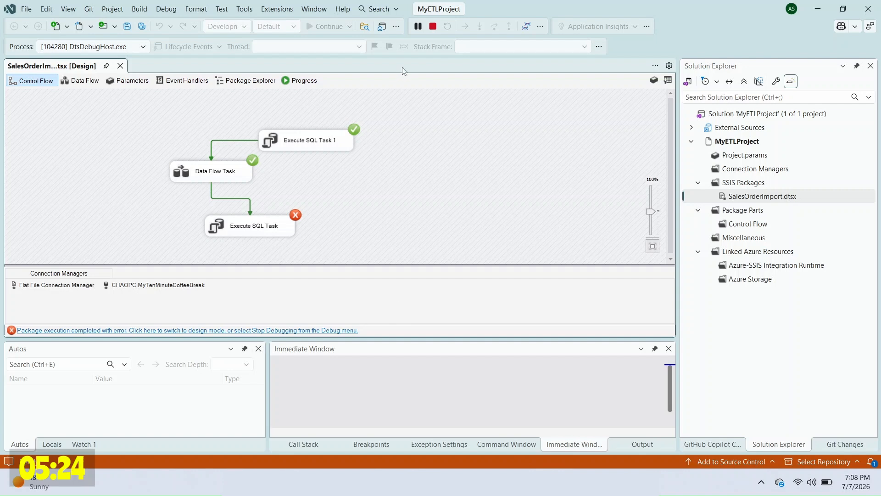
pyautogui.click(433, 27)
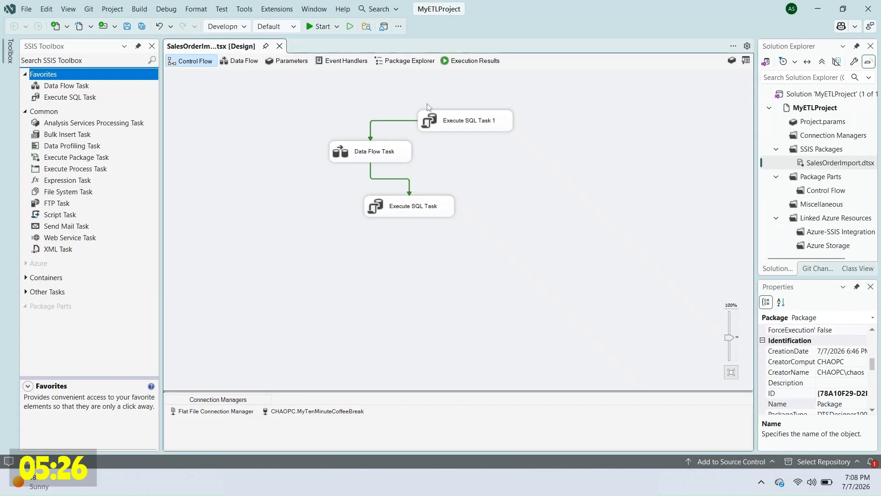
# Find the Execute SQL Task's error in the package's execution results and copy its message text.
pyautogui.click(457, 62)
pyautogui.scroll(-5, 411, 277)
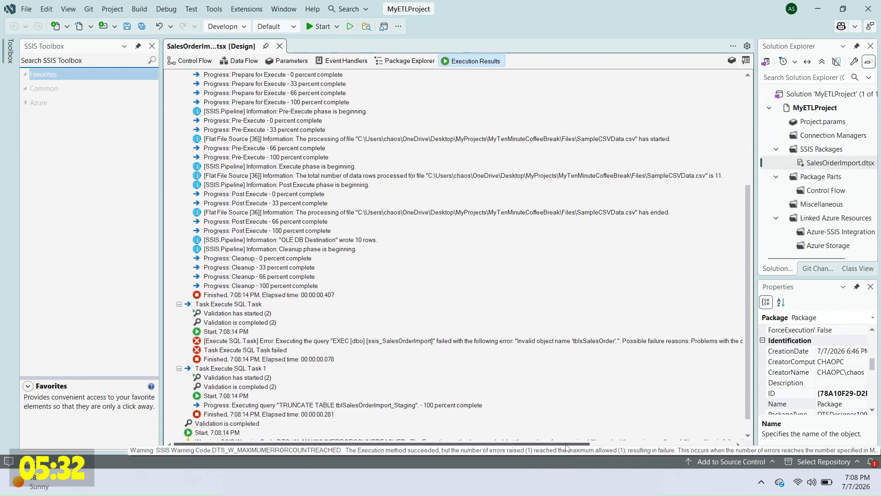
pyautogui.moveTo(566, 444); pyautogui.dragTo(577, 375)
pyautogui.click(551, 341)
pyautogui.rightClick(532, 343)
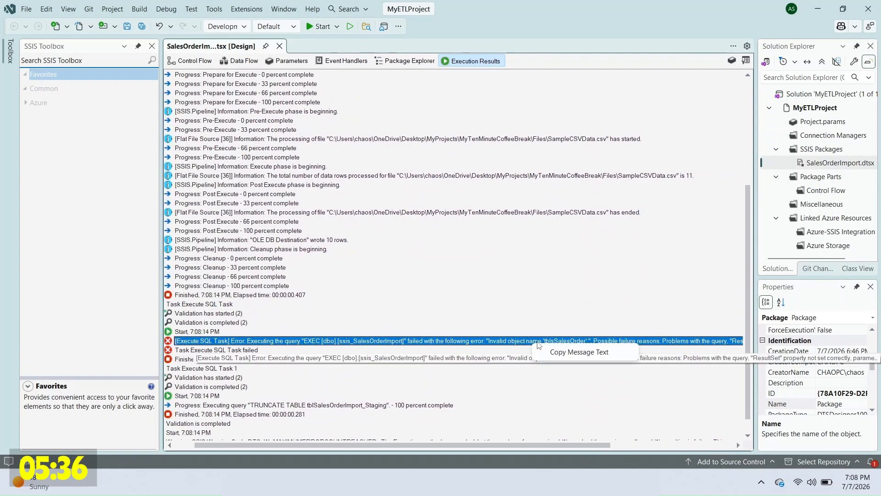
pyautogui.click(555, 354)
# In SSMS, paste the error message below the SELECT queries, break it before the quoted error, and examine the object name it cites.
pyautogui.hotkey('alt', 'Tab')
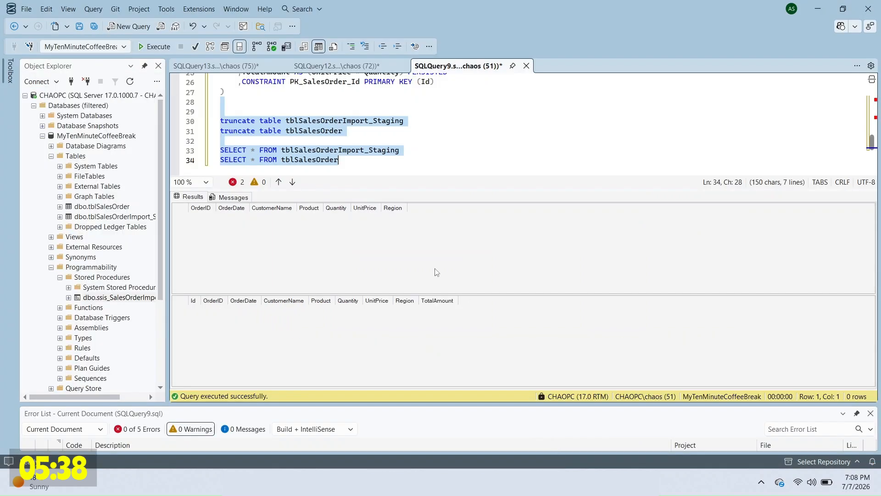
pyautogui.click(452, 142)
pyautogui.scroll(-3, 446, 152)
pyautogui.click(445, 143)
pyautogui.press('Return')
pyautogui.press('Return')
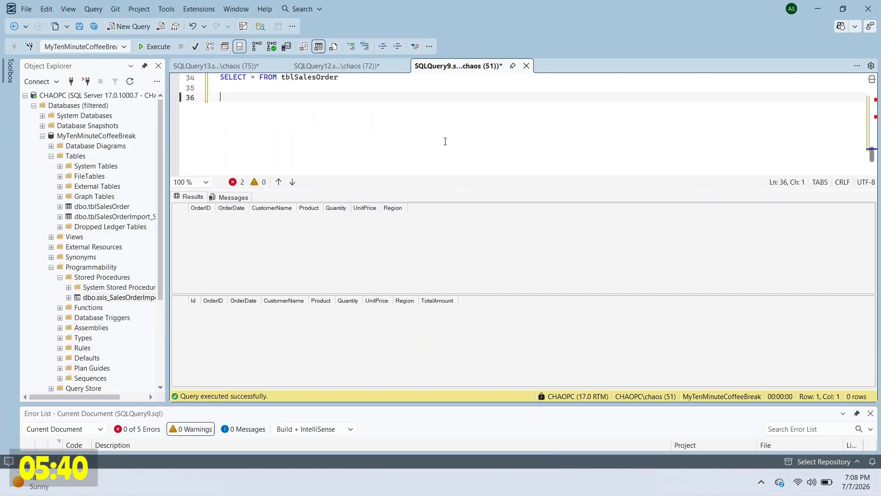
pyautogui.hotkey('ctrl', 'v')
pyautogui.click(727, 97)
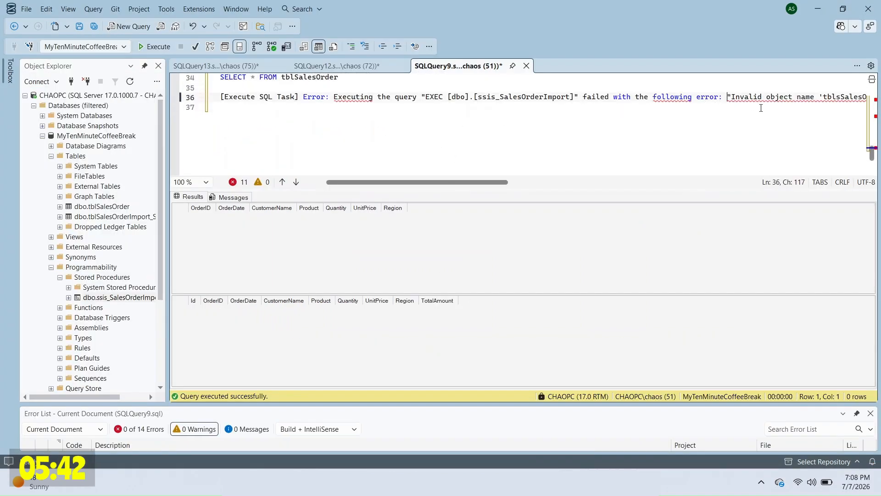
pyautogui.press('Return')
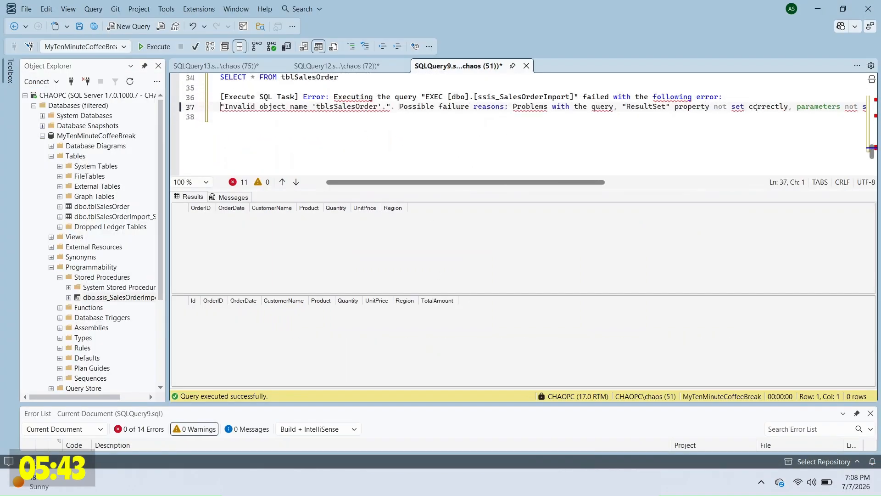
pyautogui.doubleClick(340, 107)
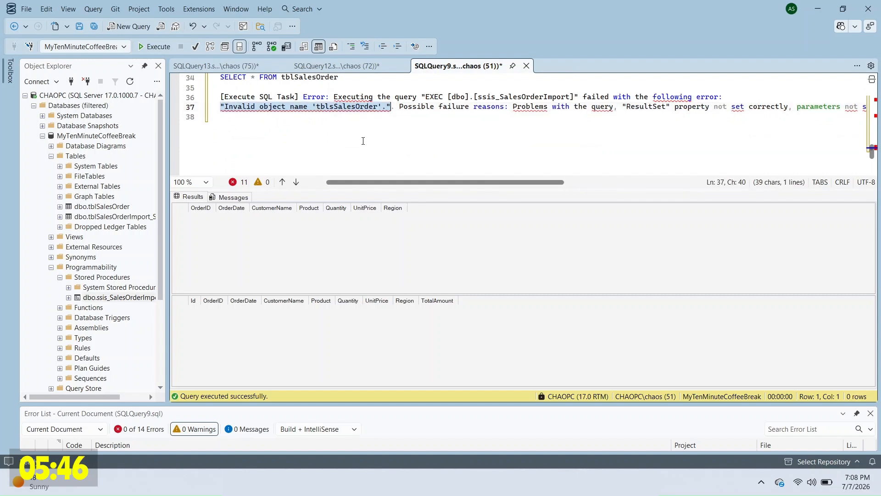
pyautogui.click(347, 131)
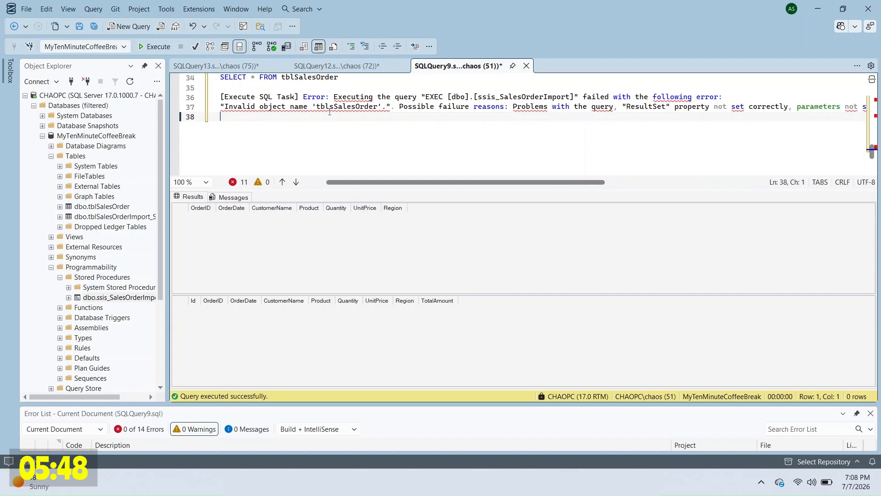
pyautogui.moveTo(316, 106); pyautogui.dragTo(334, 107)
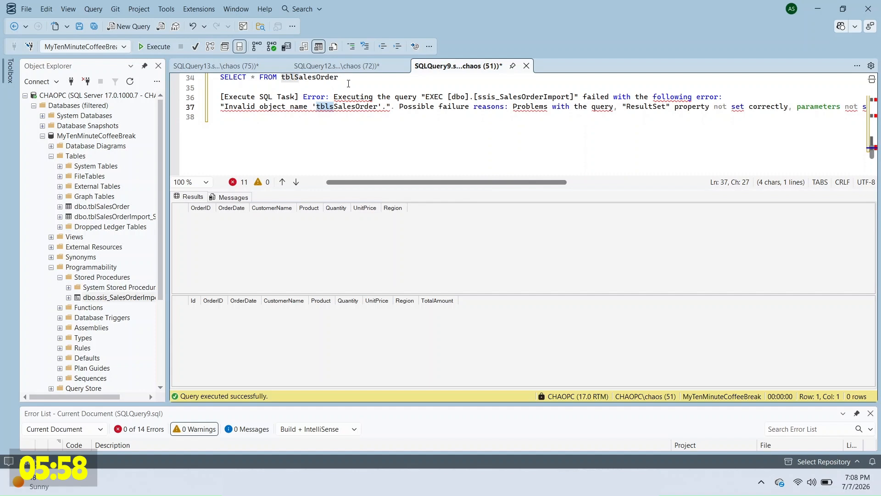
# In the procedure script's NOT EXISTS filter, correct the table name to tblSalesOrder.
pyautogui.click(336, 65)
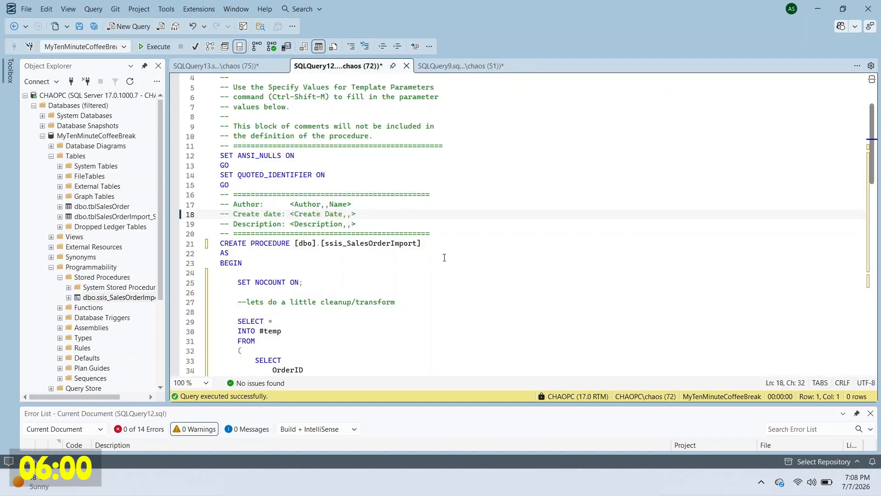
pyautogui.click(202, 65)
pyautogui.scroll(-2, 392, 206)
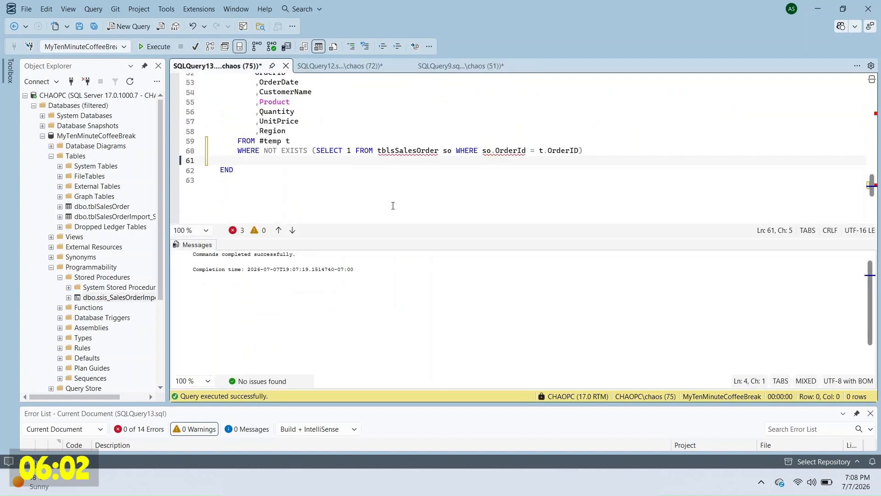
pyautogui.click(390, 150)
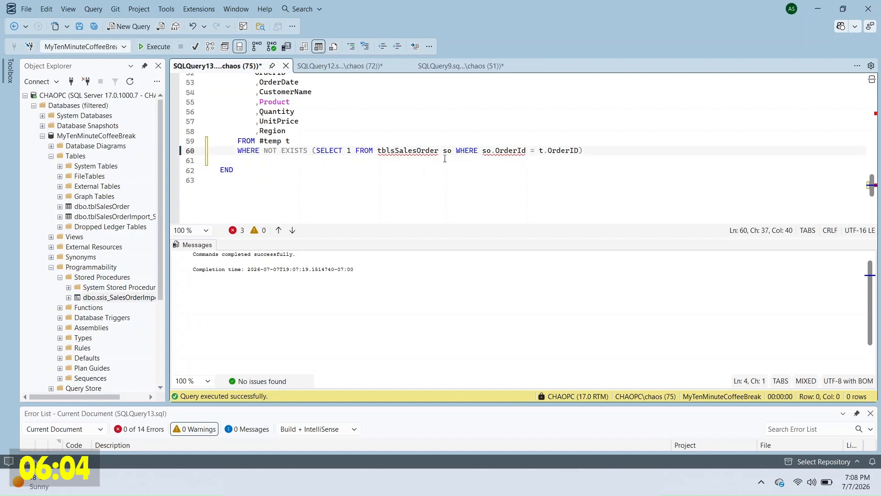
pyautogui.press('Delete')
pyautogui.click(445, 160)
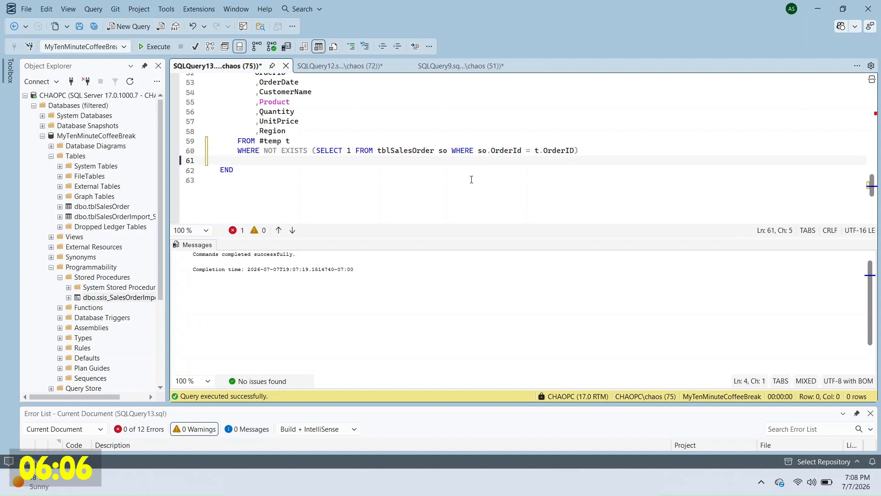
# Execute the corrected stored procedure script, and rerun SalesOrderImport.dtsx in Visual Studio, stopping debugging once the run ends.
pyautogui.press('F5')
pyautogui.hotkey('ctrl', 'Tab')
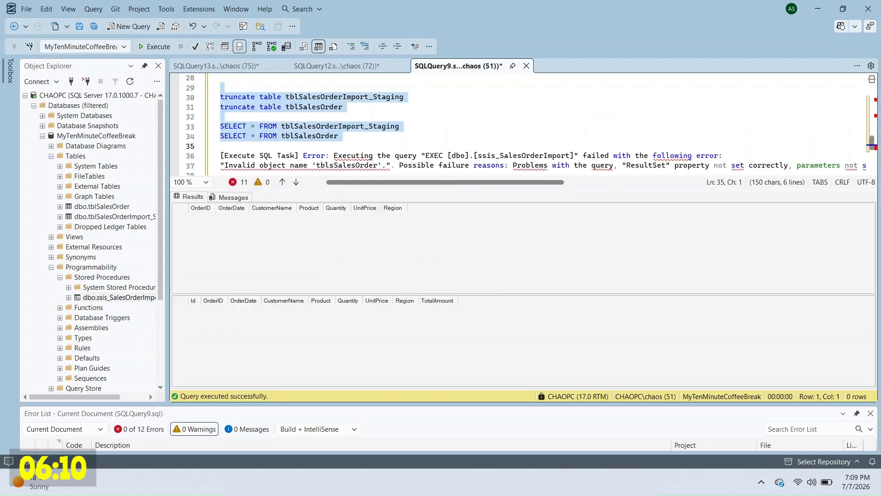
pyautogui.click(729, 210)
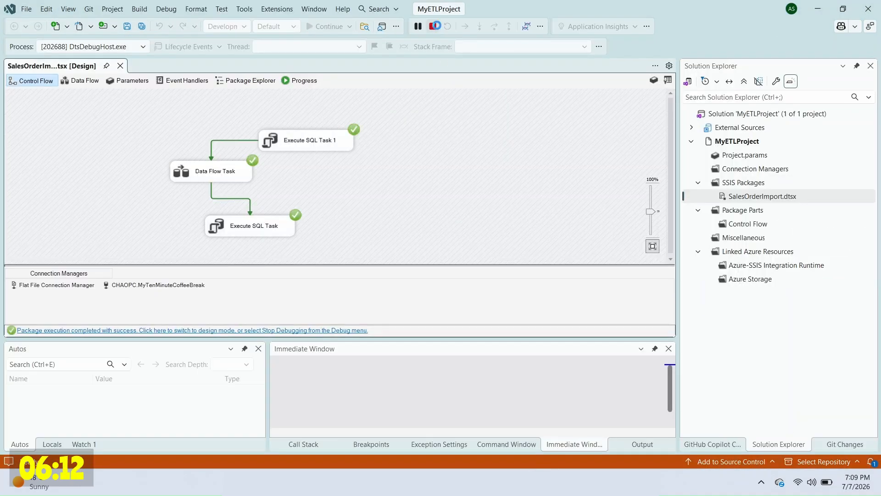
pyautogui.click(432, 26)
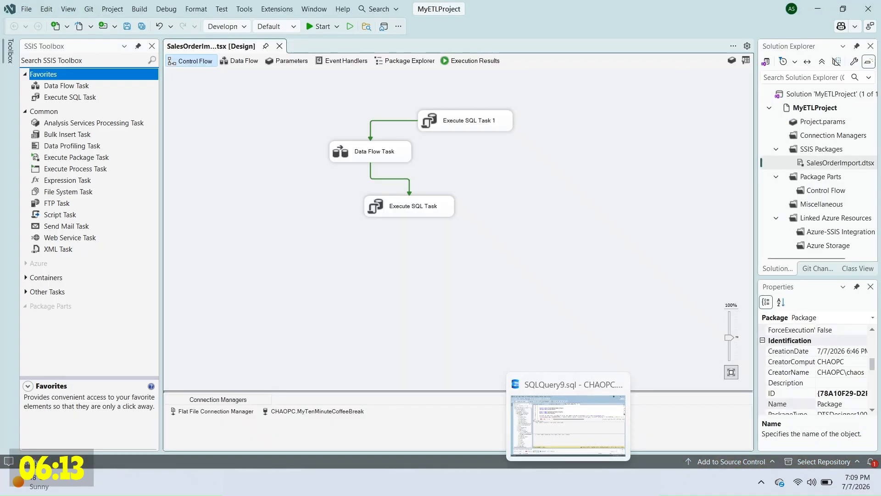
# In SSMS, run the SELECT queries on tblSalesOrderImport_Staging and tblSalesOrder, and enlarge the result grids to examine the imported rows.
pyautogui.click(571, 482)
pyautogui.moveTo(412, 117); pyautogui.dragTo(417, 135)
pyautogui.press('F5')
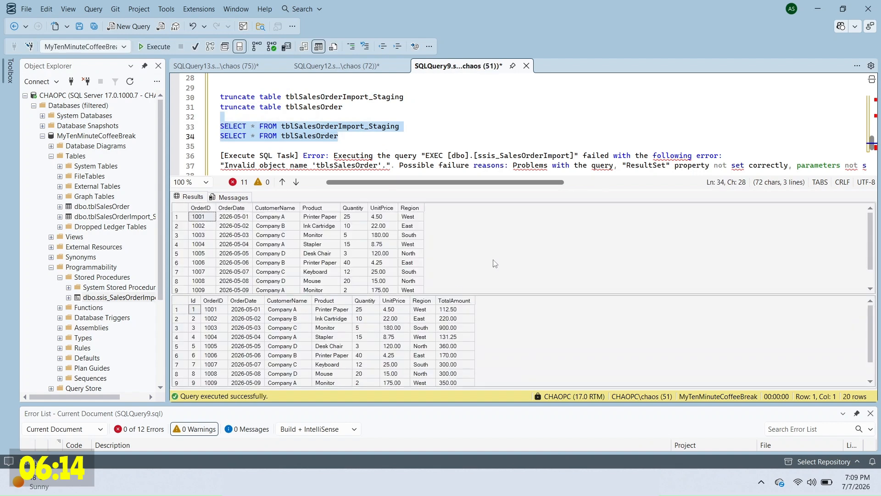
pyautogui.scroll(-1, 494, 263)
pyautogui.moveTo(544, 189); pyautogui.dragTo(544, 132)
pyautogui.moveTo(544, 238); pyautogui.dragTo(543, 281)
pyautogui.scroll(-2, 521, 339)
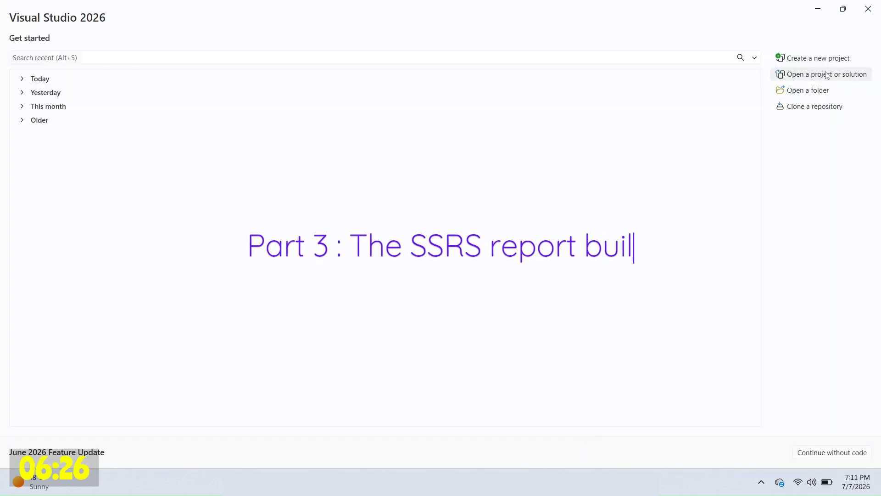
# In Visual Studio, create a Report Server Project named MyETLReportProject.
pyautogui.click(819, 58)
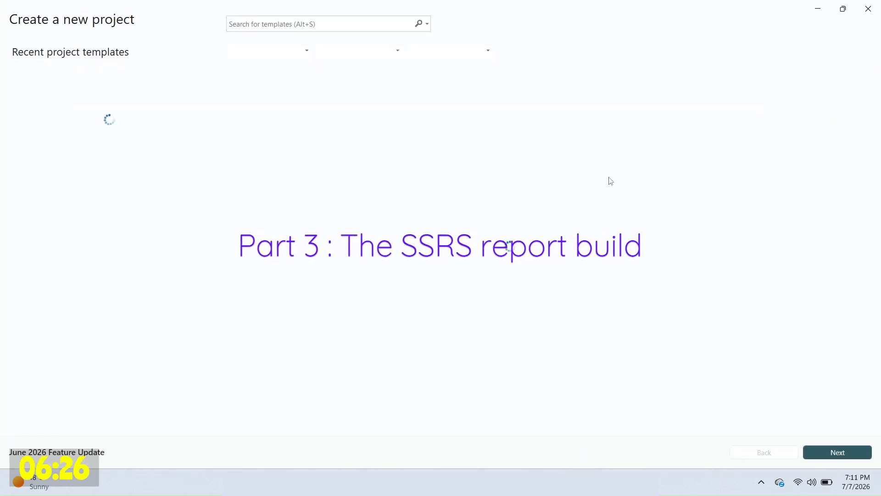
pyautogui.doubleClick(85, 116)
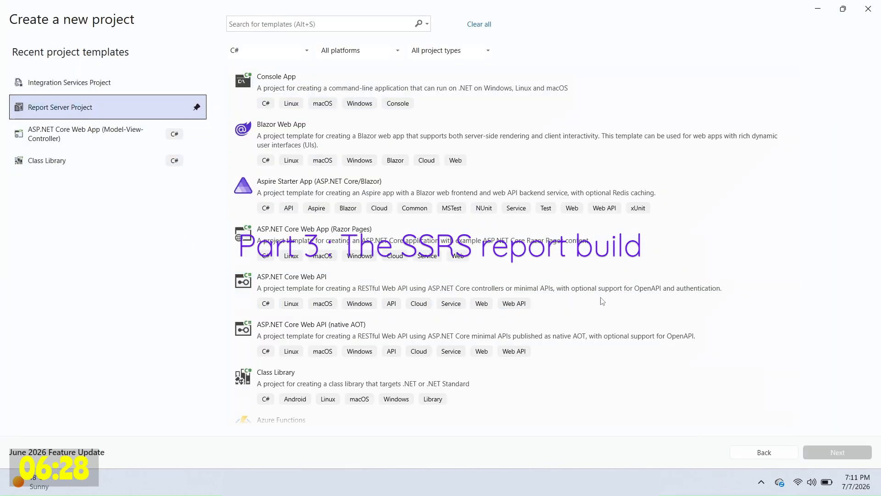
pyautogui.write('MyETLReportPro')
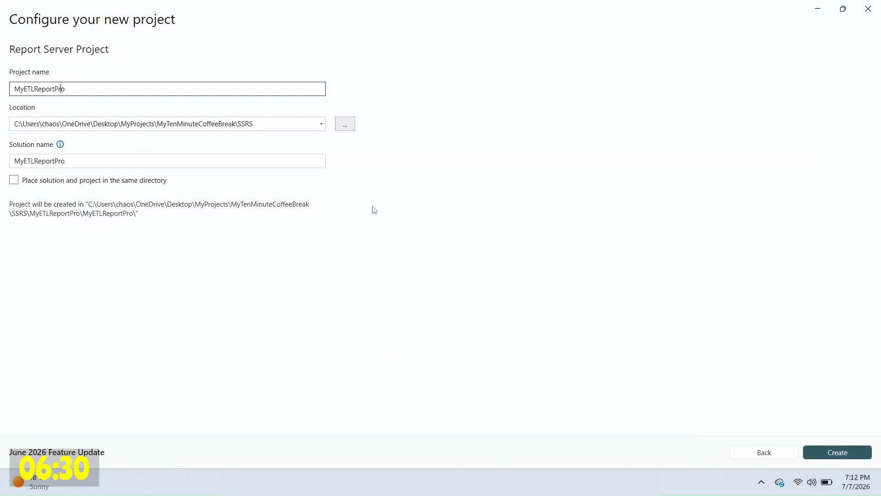
pyautogui.write('ject')
pyautogui.press('Return')
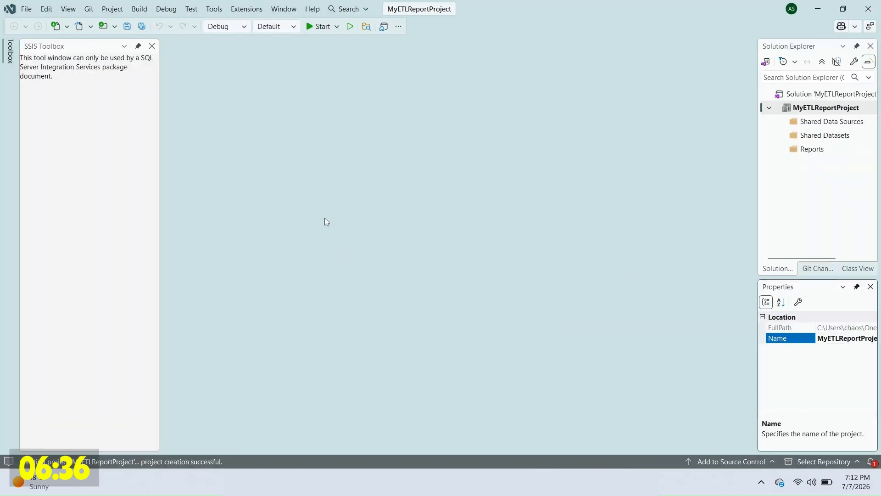
# Add a Microsoft SQL Server shared data source named shared_datasource to the project.
pyautogui.rightClick(832, 120)
pyautogui.click(815, 129)
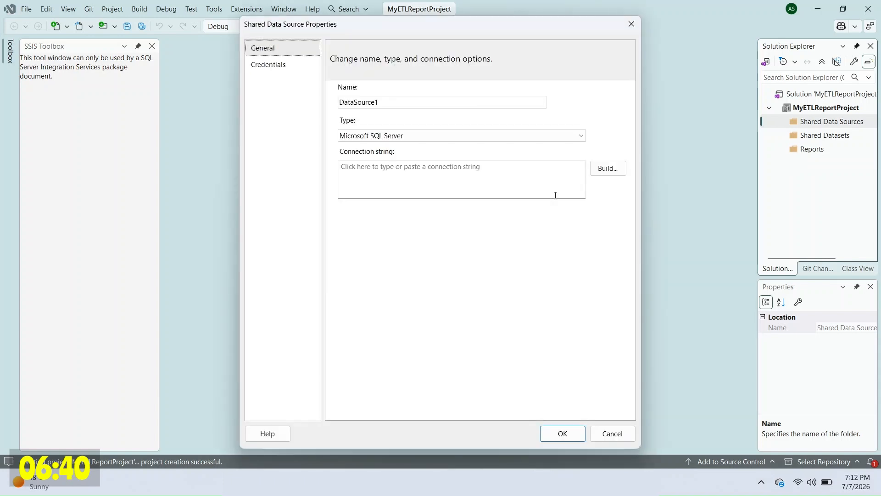
pyautogui.write('shared_d')
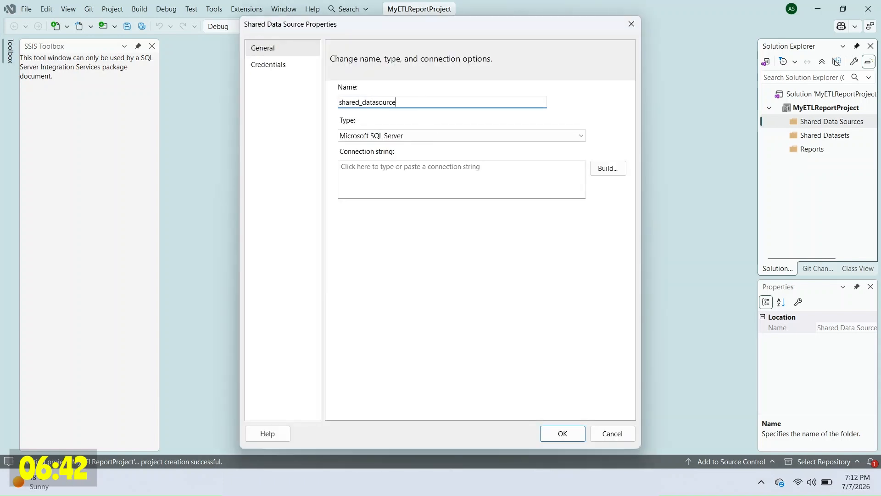
# Connect shared_datasource to the MyTenMinuteCoffeeBreak database on server CHAOPC, test the connection, and save the data source.
pyautogui.click(607, 167)
pyautogui.click(442, 127)
pyautogui.write('CHAO')
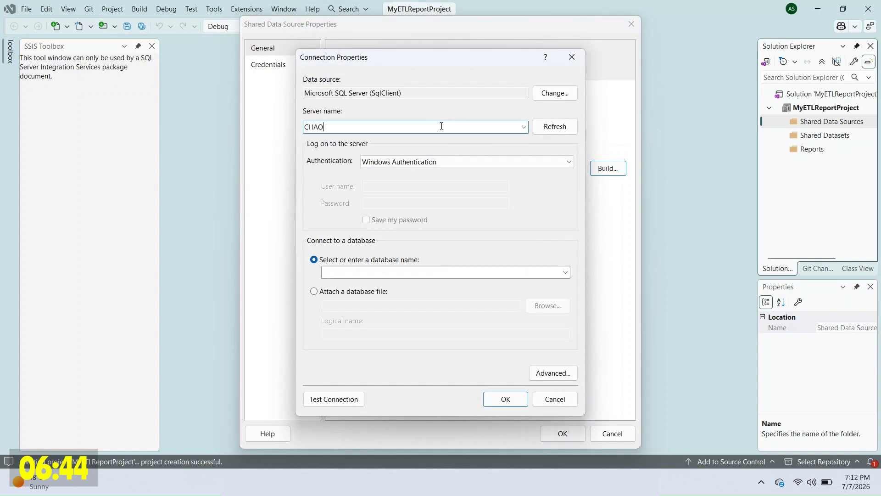
pyautogui.write('PC')
pyautogui.click(565, 272)
pyautogui.click(429, 356)
pyautogui.click(334, 399)
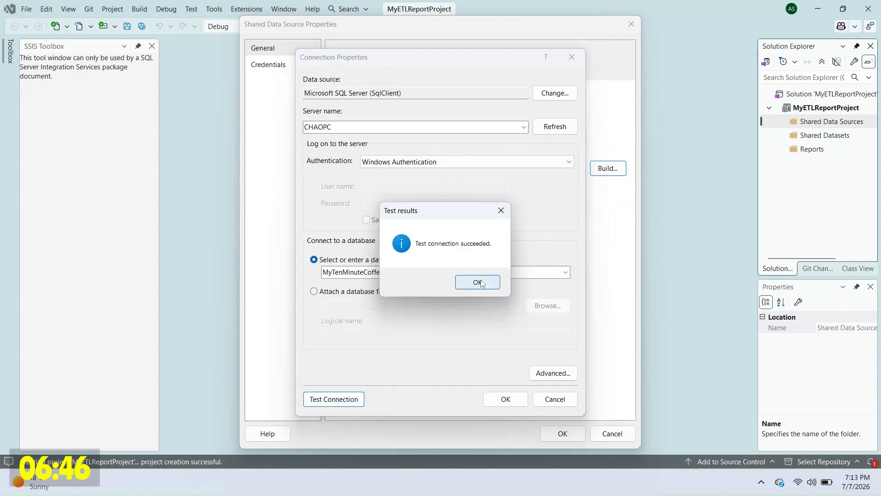
pyautogui.click(476, 281)
pyautogui.click(505, 399)
pyautogui.click(574, 434)
# Add a new empty report named Sales Order Report.rdl to the project's Reports folder.
pyautogui.rightClick(810, 163)
pyautogui.moveTo(777, 185)
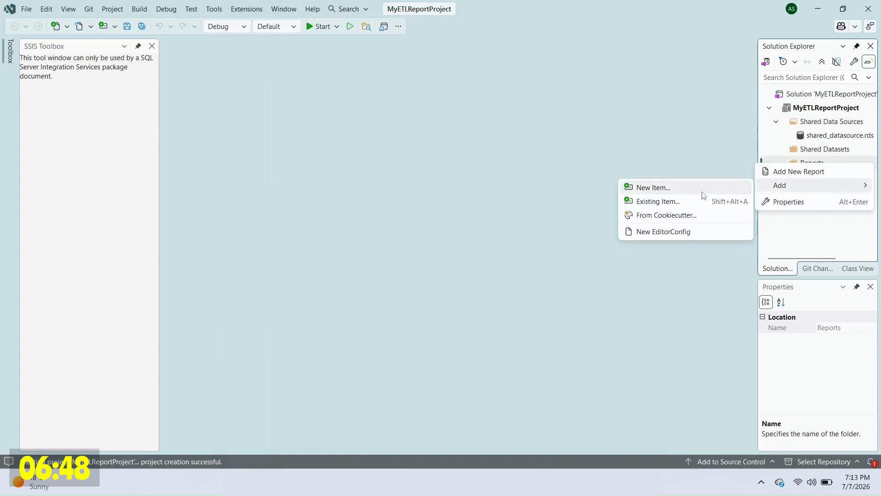
pyautogui.click(718, 191)
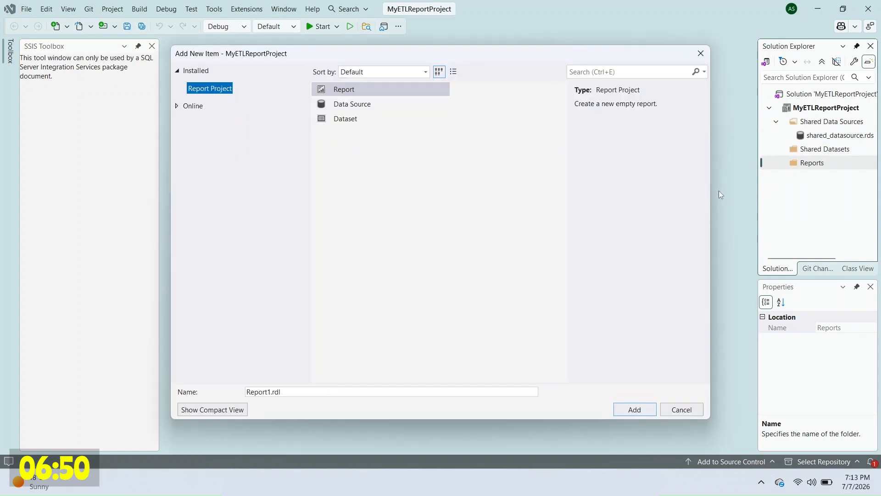
pyautogui.moveTo(271, 392); pyautogui.dragTo(213, 392)
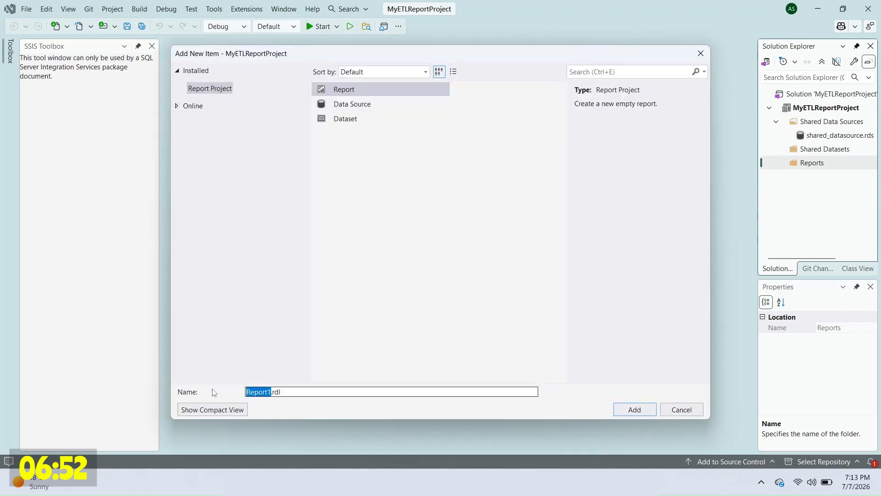
pyautogui.write('Sales Order')
pyautogui.press('Return')
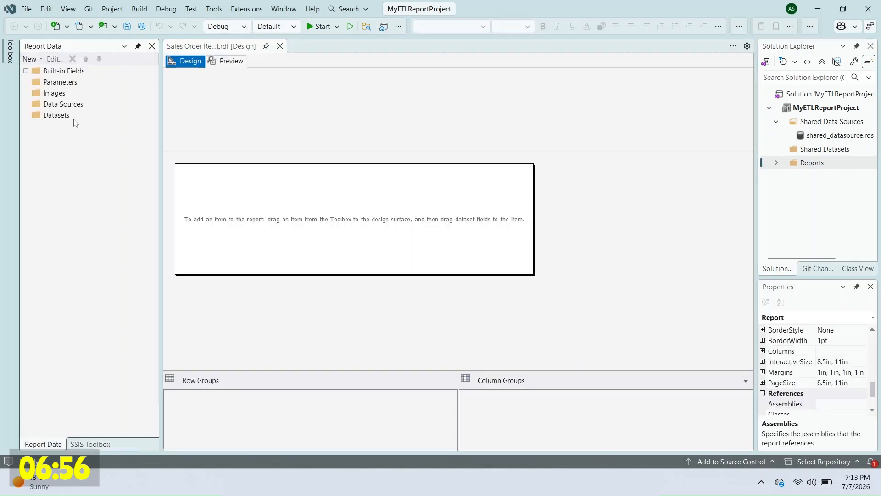
# Add a report data source named report_datasource that references the shared data source shared_datasource.
pyautogui.rightClick(62, 103)
pyautogui.click(106, 110)
pyautogui.doubleClick(412, 106)
pyautogui.write('re')
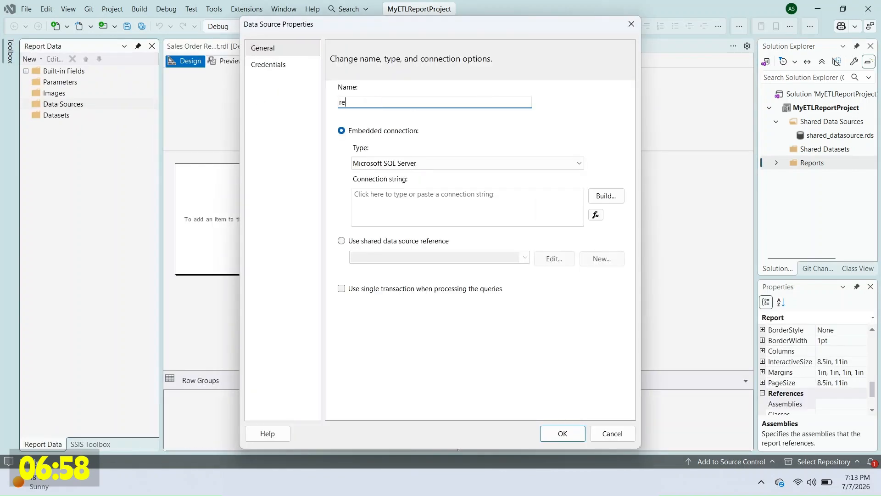
pyautogui.write('port_datasource')
pyautogui.click(419, 238)
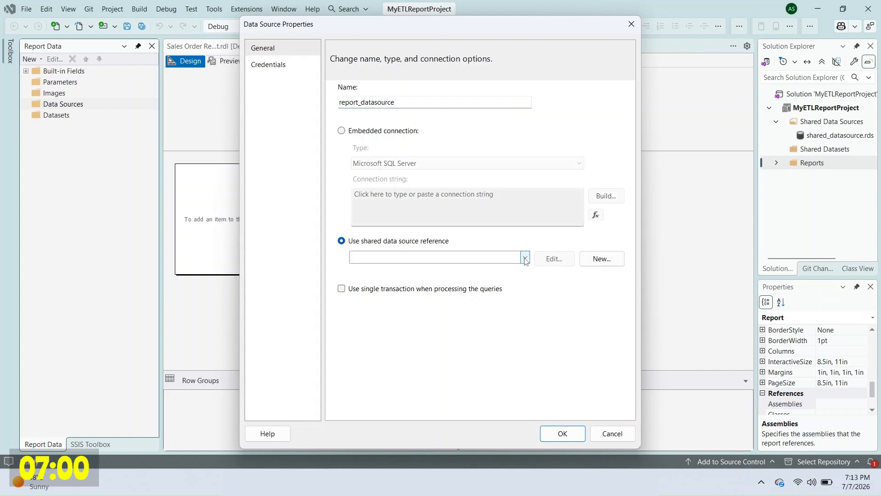
pyautogui.click(525, 257)
pyautogui.click(487, 270)
pyautogui.click(562, 434)
# Try to add an embedded dataset named report_dataset that queries report_datasource through a stored procedure.
pyautogui.rightClick(58, 131)
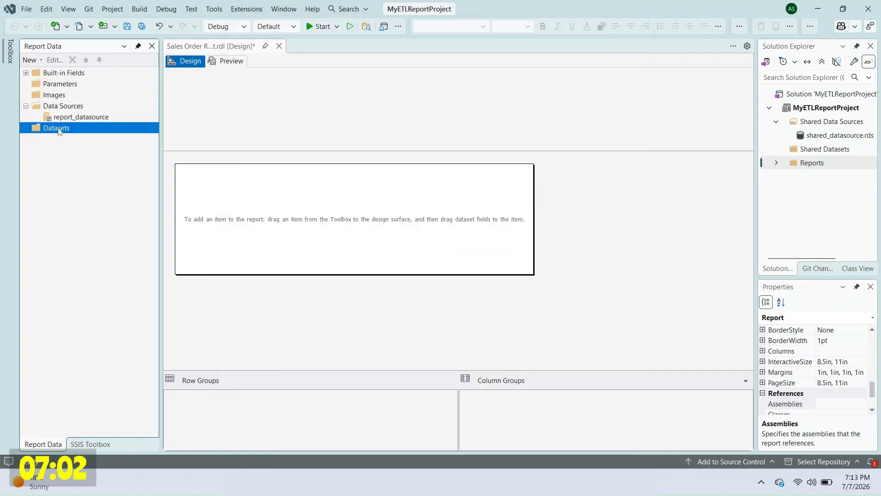
pyautogui.click(81, 135)
pyautogui.write('report_')
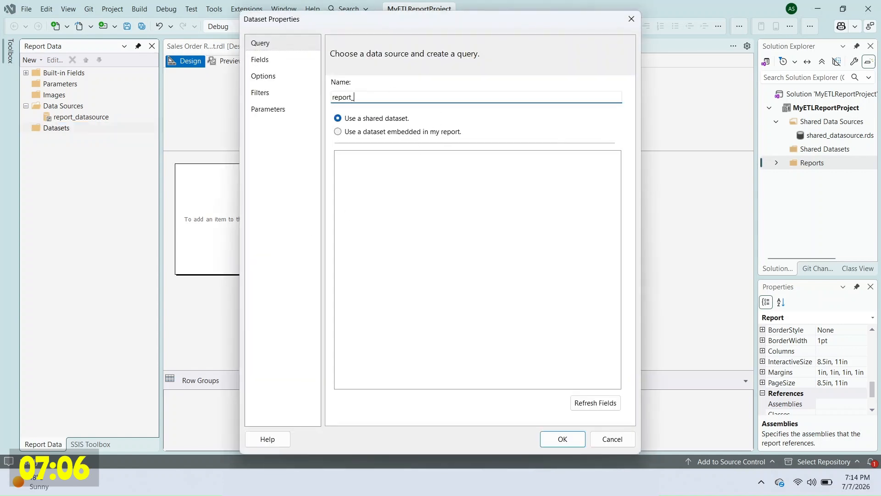
pyautogui.write('dataset')
pyautogui.click(387, 134)
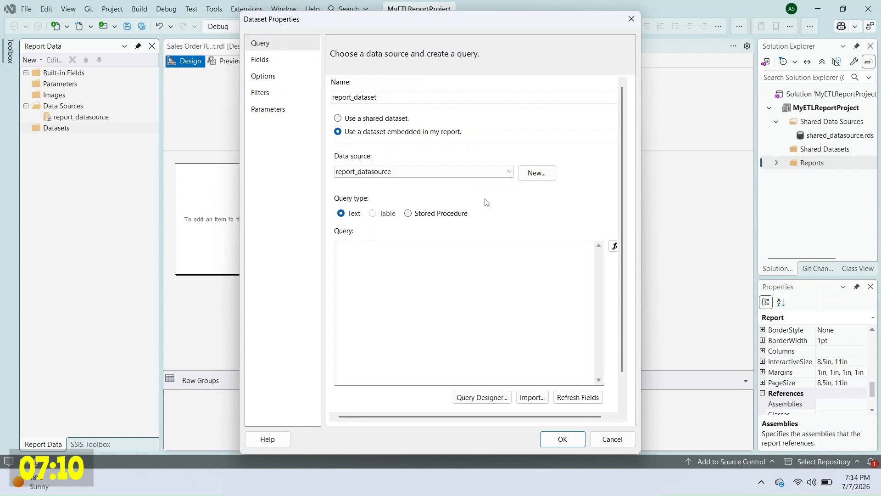
pyautogui.click(443, 214)
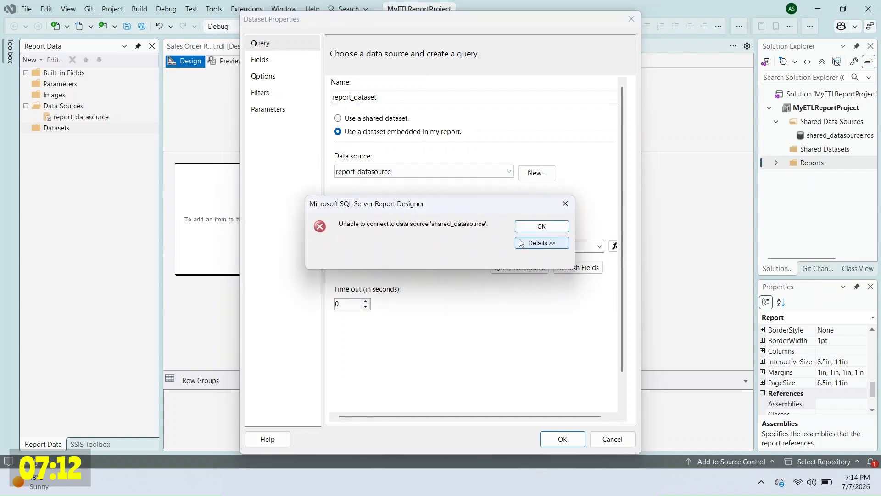
# Examine the details of the shared_datasource connection error, and discard the dataset being created.
pyautogui.click(546, 244)
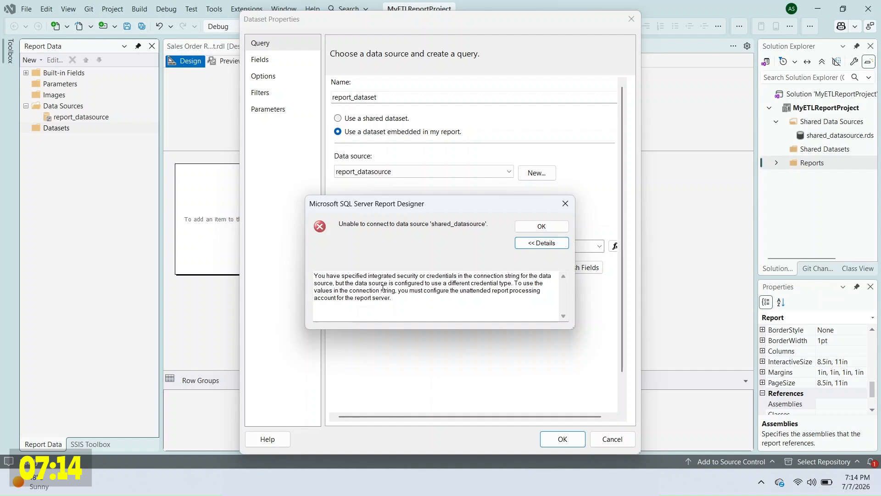
pyautogui.moveTo(367, 275); pyautogui.dragTo(419, 274)
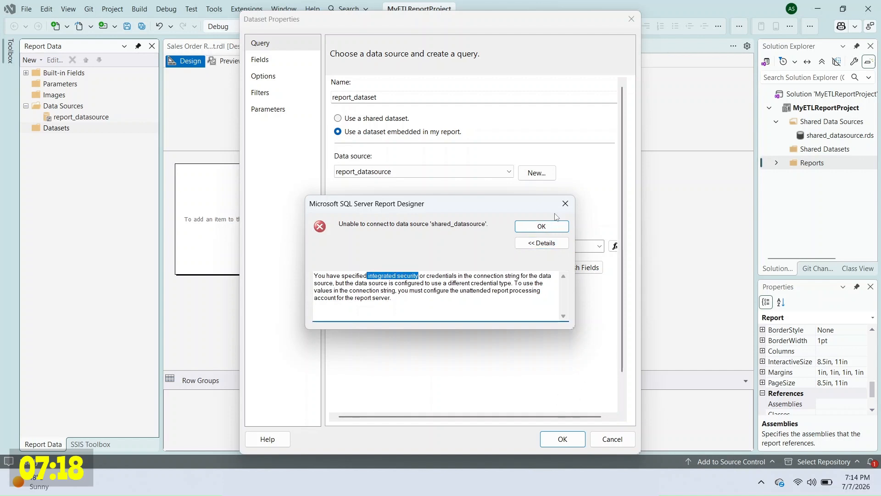
pyautogui.click(542, 225)
pyautogui.click(612, 439)
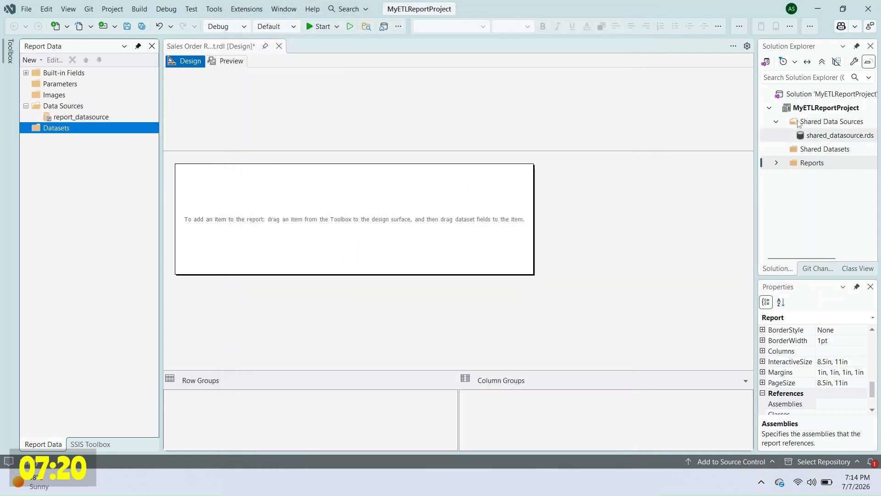
# Set Integrated Security to True in shared_datasource's advanced connection properties, test the connection, and save the data source.
pyautogui.doubleClick(826, 136)
pyautogui.click(607, 168)
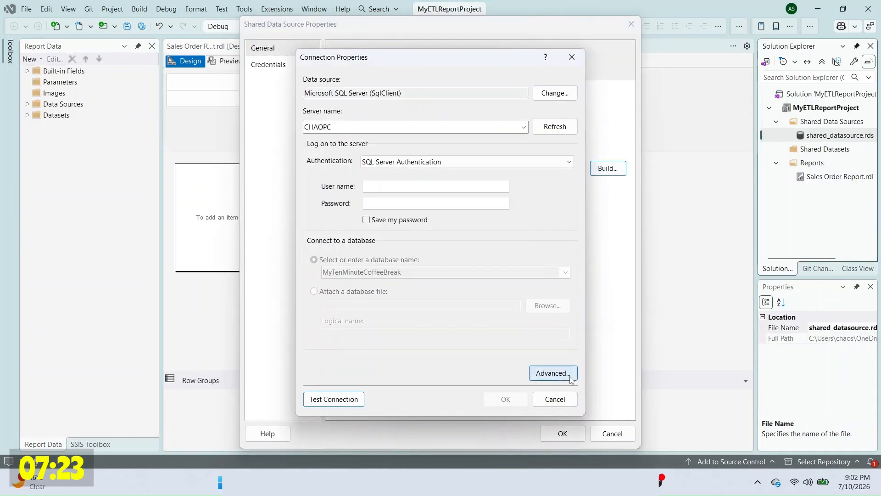
pyautogui.click(553, 372)
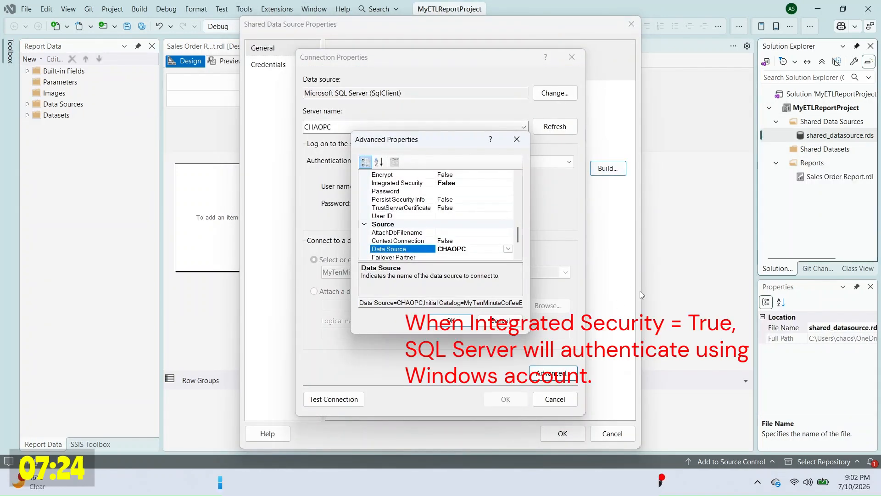
pyautogui.click(399, 183)
pyautogui.click(508, 183)
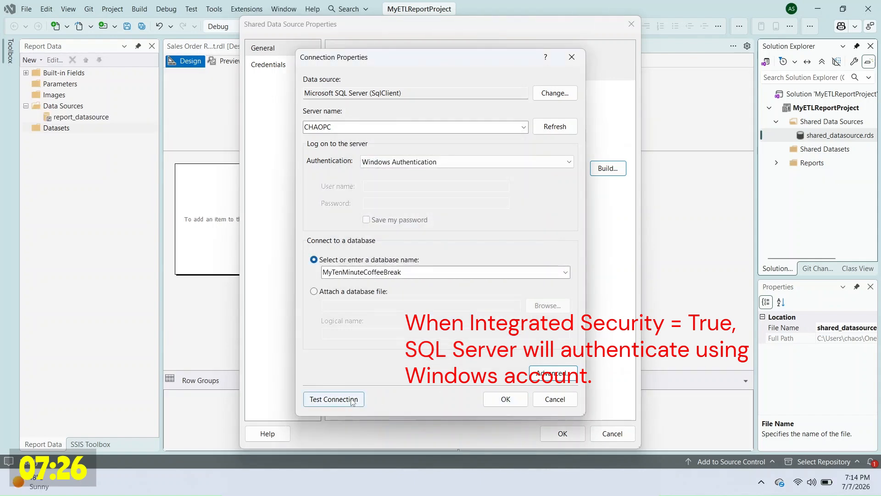
pyautogui.click(352, 400)
pyautogui.click(474, 283)
pyautogui.click(505, 399)
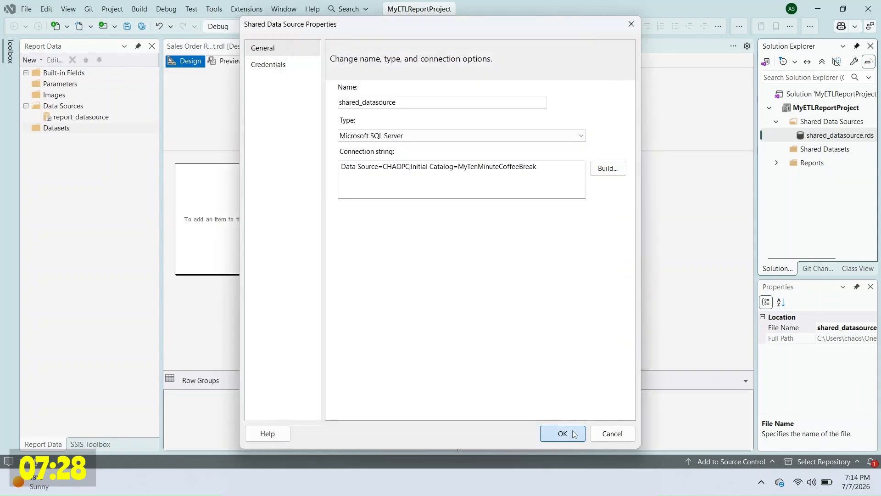
pyautogui.click(562, 433)
# Start an embedded dataset named report_dataset on report_datasource with the Stored Procedure query type, and list the available procedures.
pyautogui.rightClick(81, 128)
pyautogui.click(94, 133)
pyautogui.write('repor')
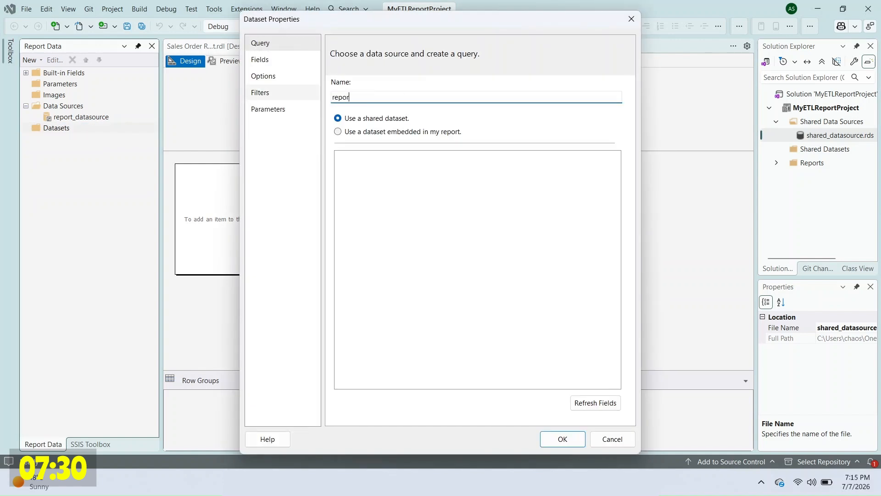
pyautogui.write('t_dataset')
pyautogui.click(338, 132)
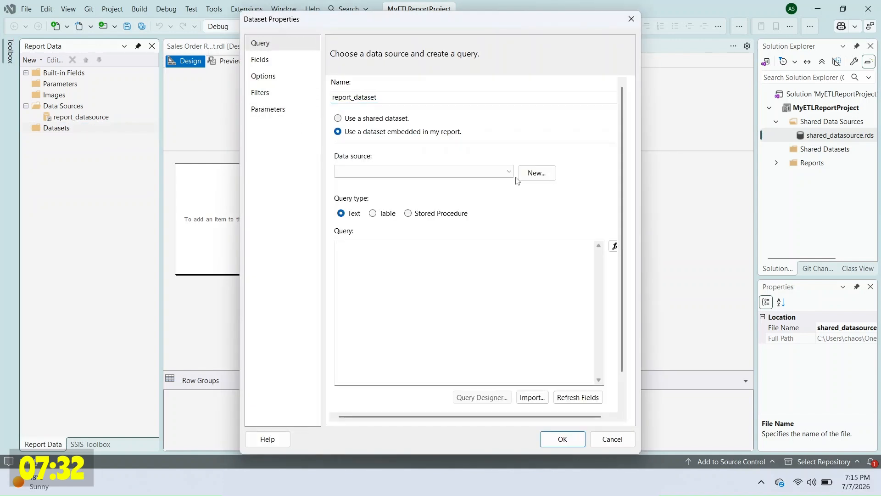
pyautogui.click(417, 214)
pyautogui.click(454, 246)
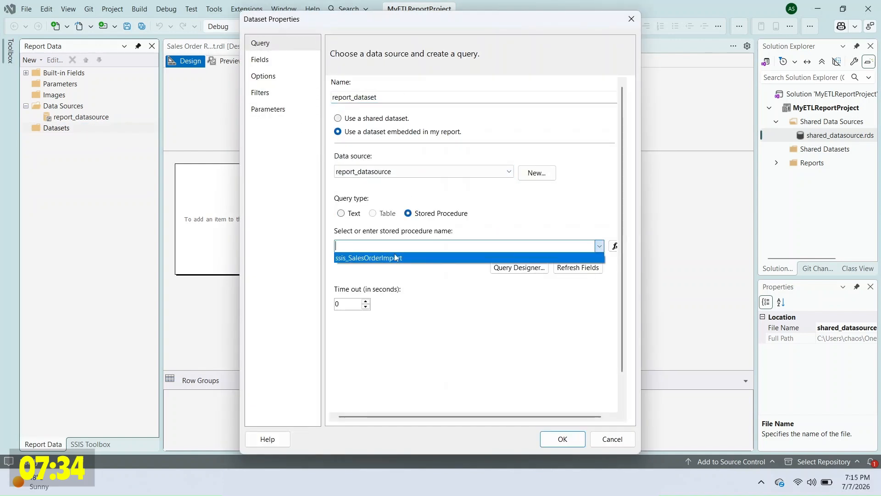
# Switch to SQL Server Management Studio and start a new stored procedure script in MyTenMinuteCoffeeBreak named [dbo].[ssrs_SalesOrderReport].
pyautogui.click(609, 444)
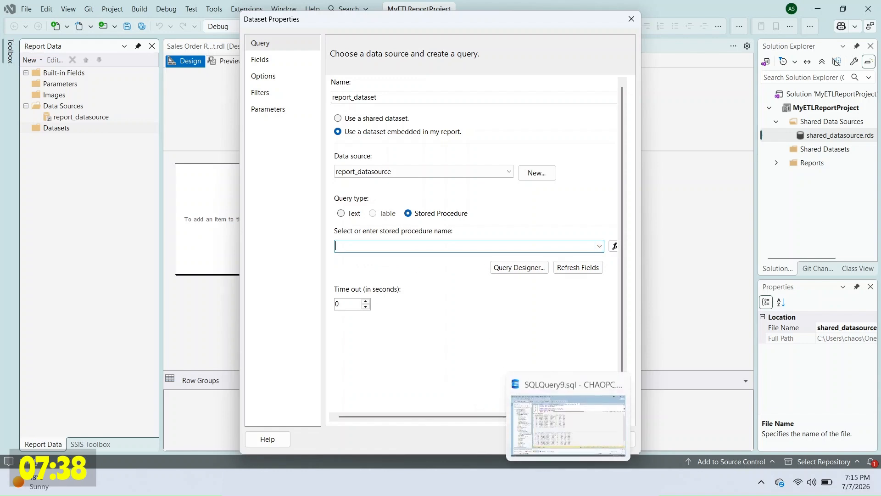
pyautogui.click(515, 384)
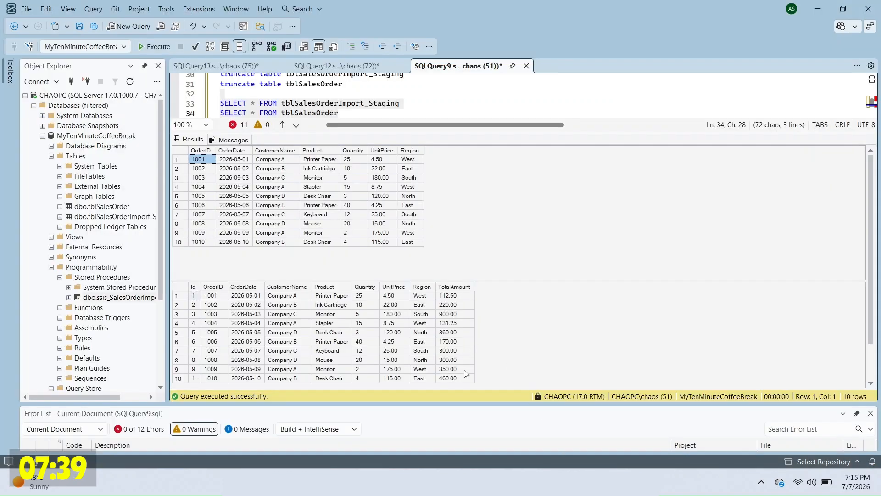
pyautogui.rightClick(99, 282)
pyautogui.moveTo(119, 285)
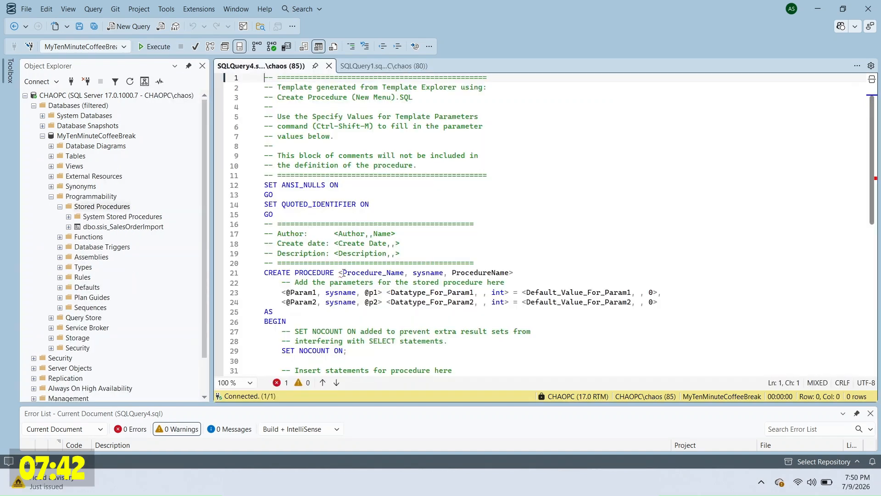
pyautogui.moveTo(340, 273); pyautogui.dragTo(516, 272)
pyautogui.write('[dbo].[ssrs_Sale')
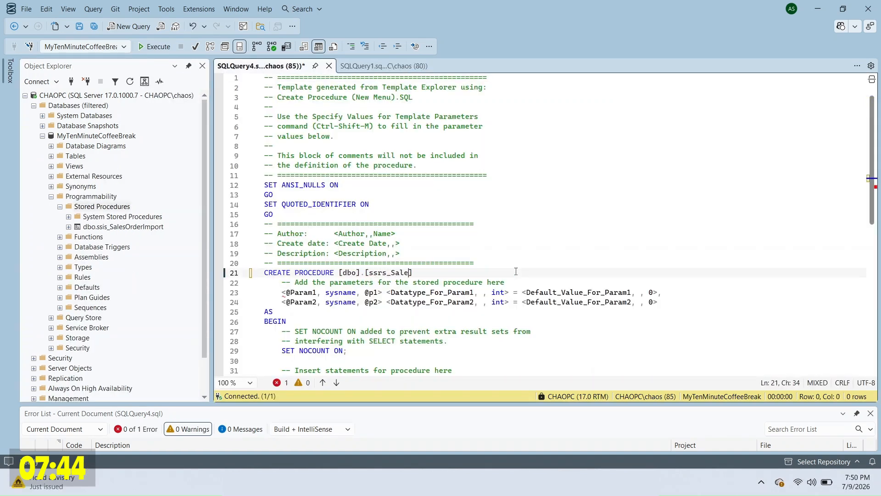
# Remove the template's parameter placeholders and the comment above SET NOCOUNT ON from the procedure script.
pyautogui.moveTo(281, 282); pyautogui.dragTo(673, 307)
pyautogui.press('Delete')
pyautogui.moveTo(282, 312); pyautogui.dragTo(282, 331)
pyautogui.press('Delete')
pyautogui.press('Return')
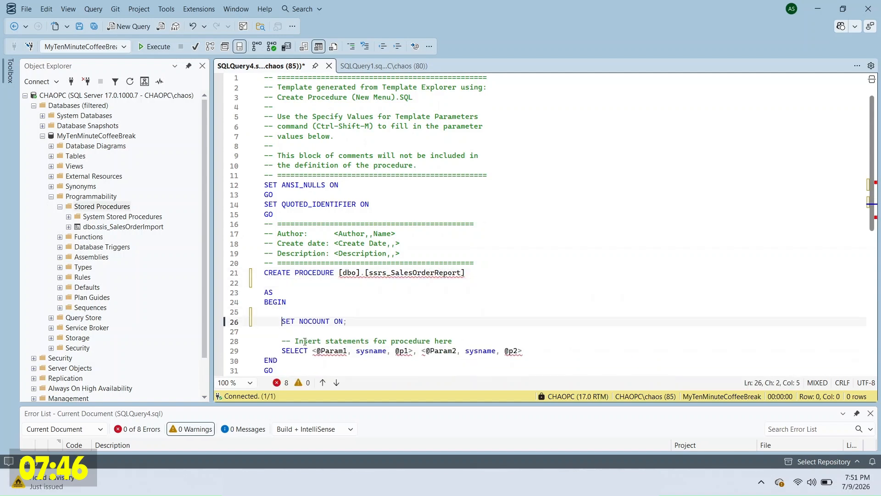
# Replace the template's placeholder statement in the procedure body with a SELECT from tblSalesOrder.
pyautogui.scroll(-2, 301, 340)
pyautogui.moveTo(283, 273); pyautogui.dragTo(600, 289)
pyautogui.press('Return')
pyautogui.press('Return')
pyautogui.press('Return')
pyautogui.press('Up')
pyautogui.press('Up')
pyautogui.write('SELECT')
pyautogui.press('Return')
pyautogui.write('FROM tblSalesOrder')
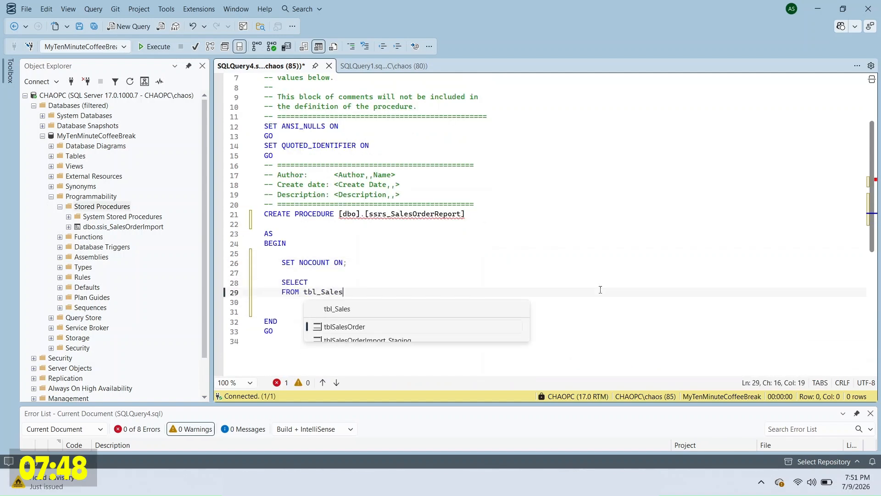
# List Product and Region as the first columns of the SELECT statement.
pyautogui.press('Up')
pyautogui.press('Return')
pyautogui.press('Tab')
pyautogui.write('Product')
pyautogui.press('Return')
pyautogui.write(',Region')
pyautogui.press('Return')
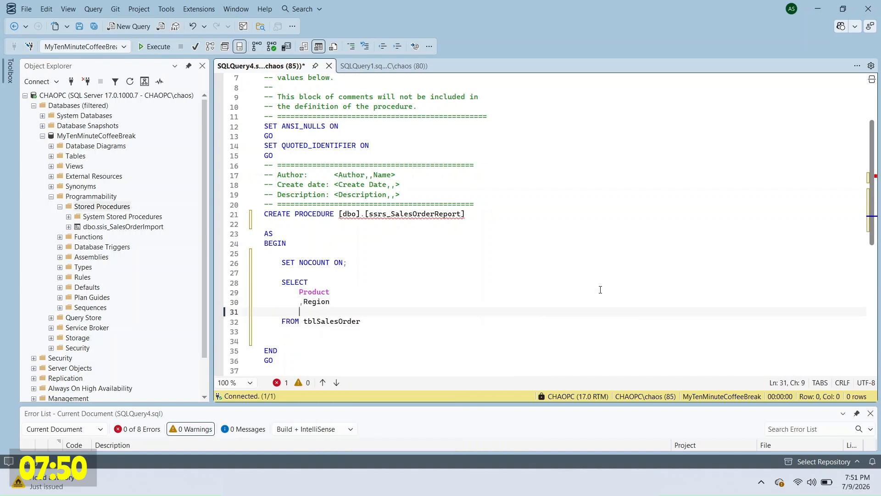
# Add SUM(Quantity) AS TotalQuantity and SUM(TotalAmount) AS TotalSalesAmount to the SELECT, and group the query by Product, Region.
pyautogui.write(',SUM(Quantity) AS TotalQuantity')
pyautogui.press('Return')
pyautogui.write(',SUM')
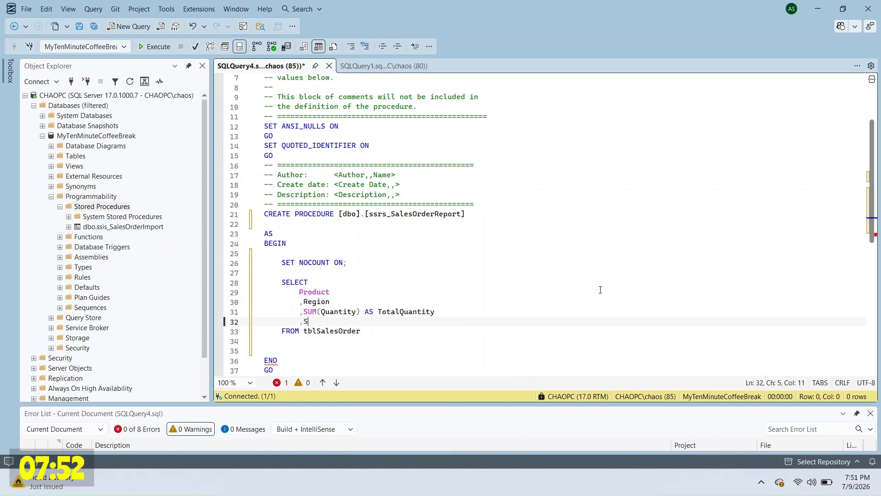
pyautogui.write('(TotalAmount) AS Total')
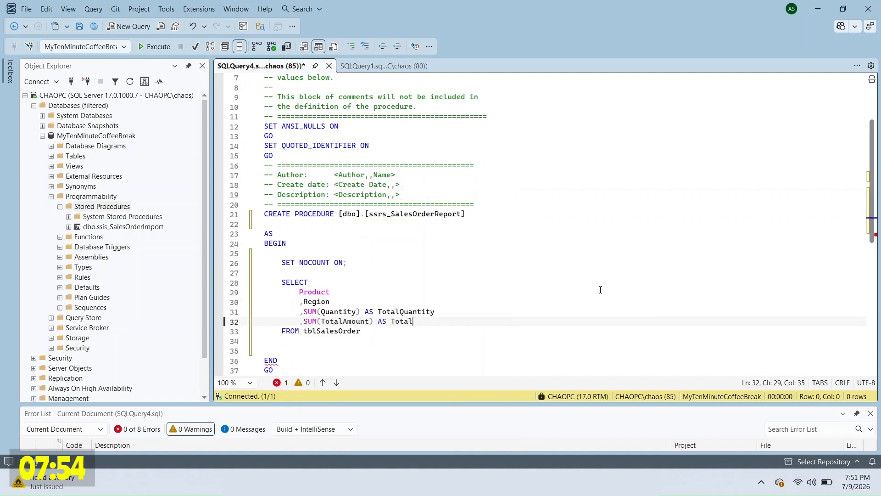
pyautogui.write('SalesAmount')
pyautogui.press('Down')
pyautogui.press('Return')
pyautogui.write('GROUP BY Product, Region')
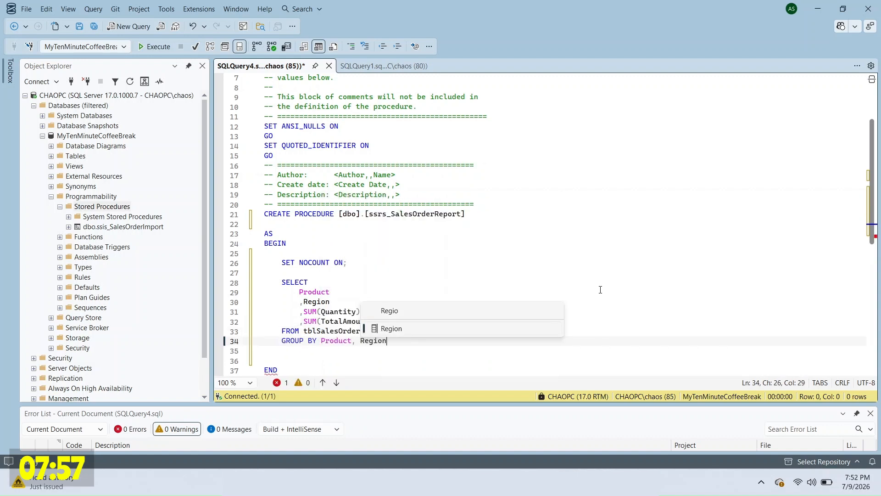
pyautogui.press('Escape')
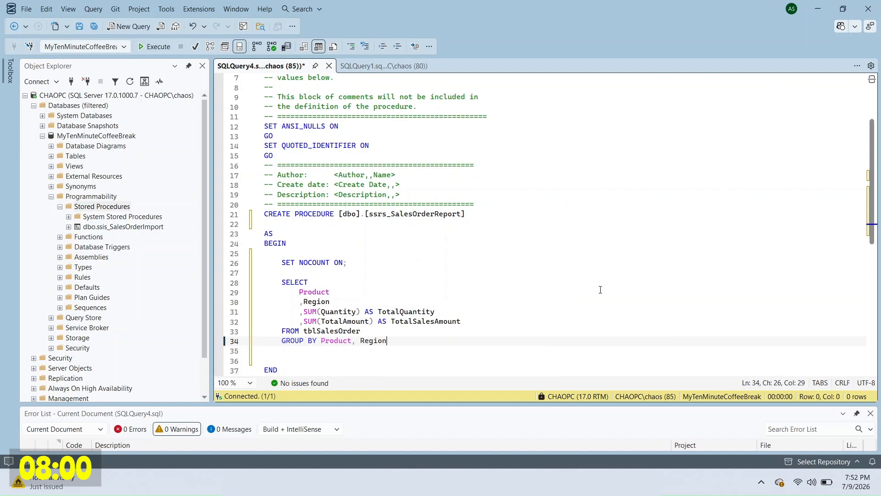
# Execute the script to create the ssrs_SalesOrderReport procedure, and refresh the database's Stored Procedures folder.
pyautogui.scroll(-1, 597, 275)
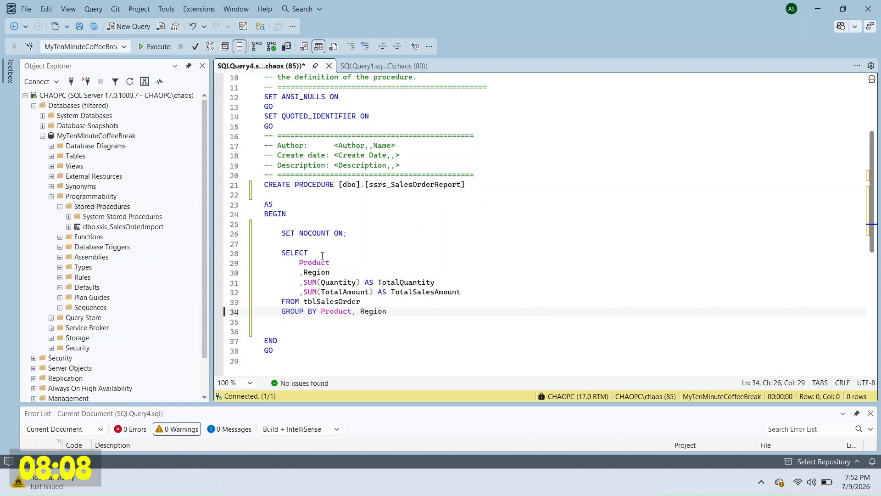
pyautogui.click(277, 253)
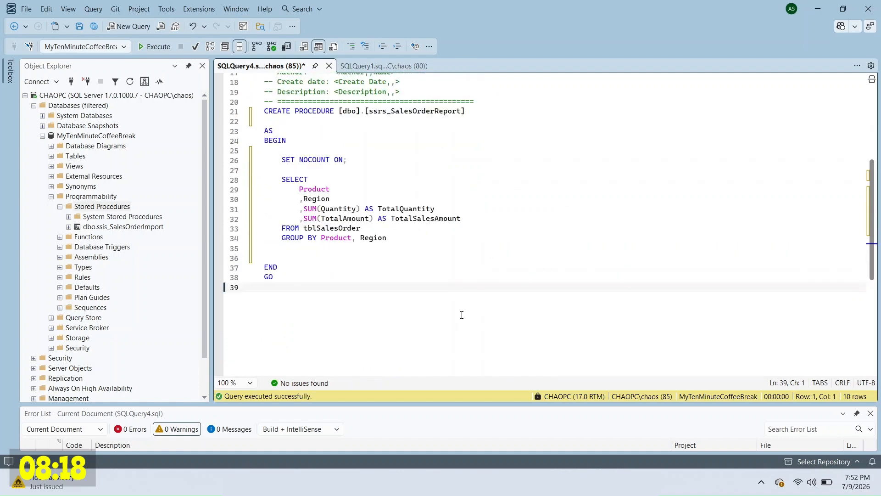
pyautogui.scroll(3, 461, 315)
pyautogui.scroll(-3, 461, 315)
pyautogui.press('F5')
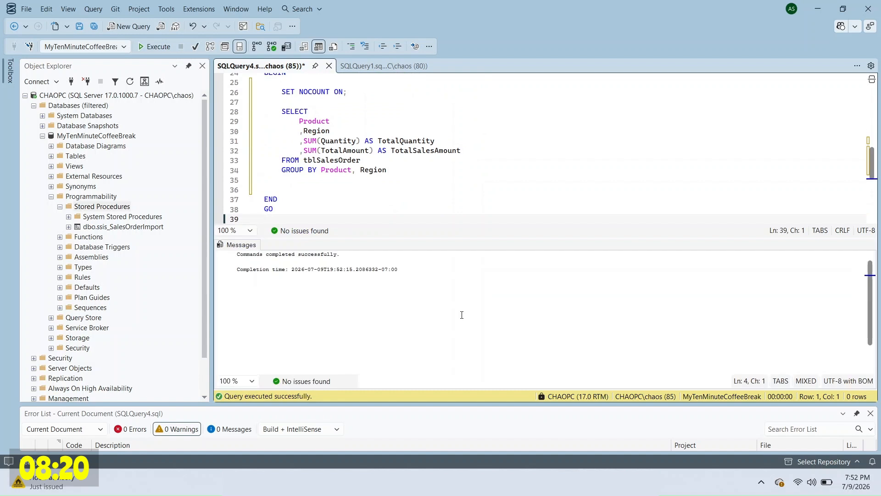
pyautogui.rightClick(124, 210)
pyautogui.click(147, 272)
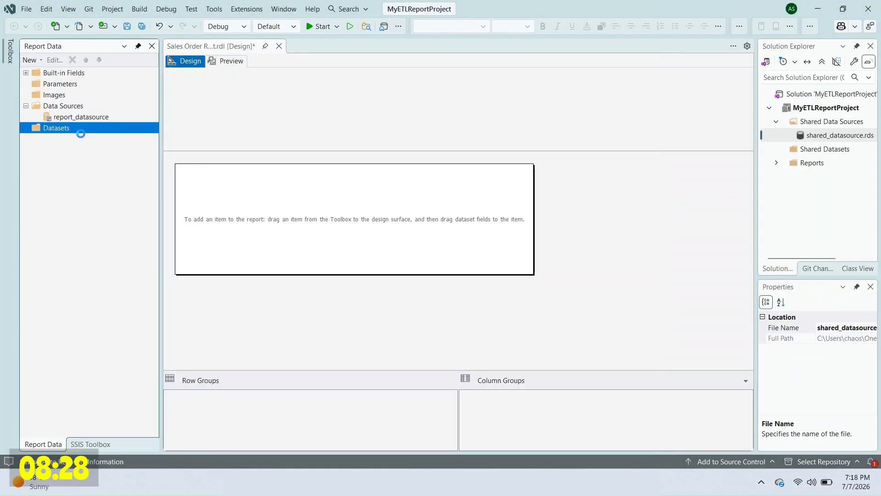
# Switch to Visual Studio and add an embedded dataset named report_dataset that uses the stored procedure ssrs_SalesOrderReport on report_datasource.
pyautogui.click(87, 137)
pyautogui.write('report_dataset')
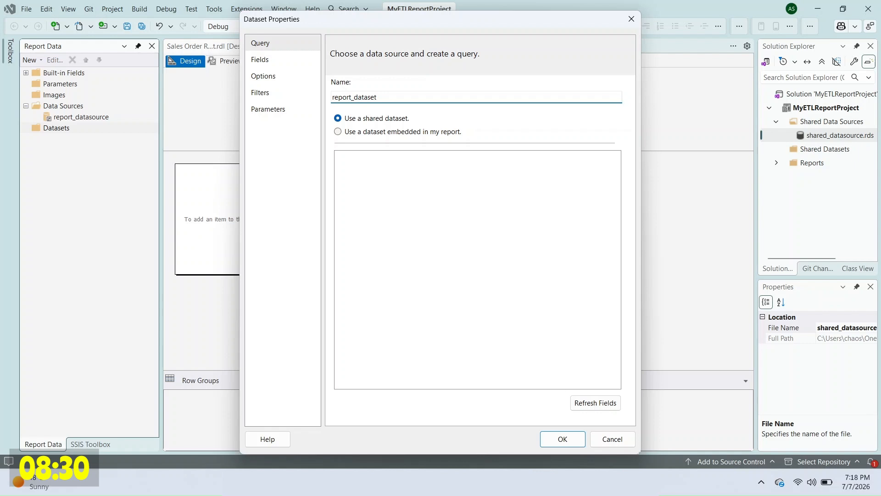
pyautogui.click(338, 131)
pyautogui.click(408, 213)
pyautogui.click(415, 246)
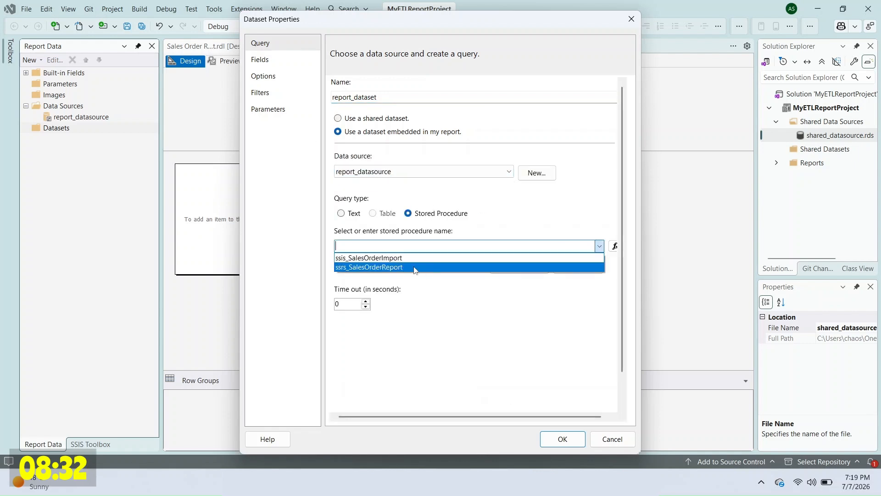
pyautogui.click(415, 267)
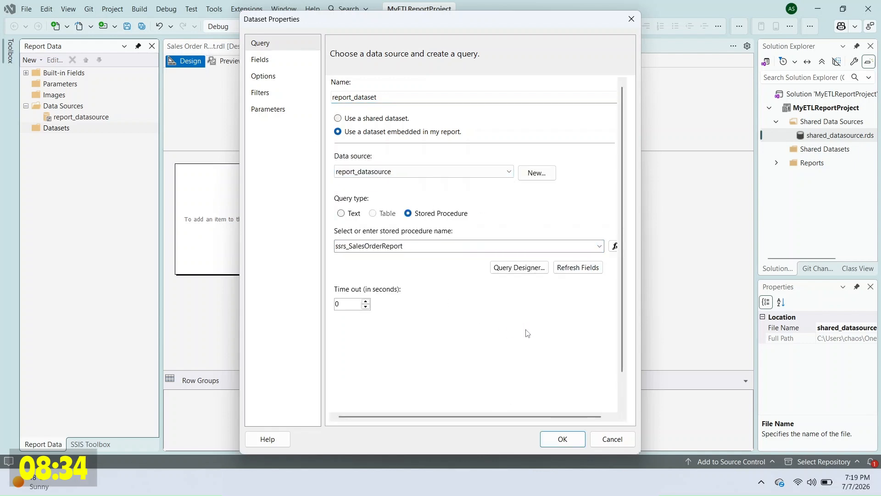
pyautogui.press('Return')
# Insert a table in the report body and fill its three columns with the Product, Region and TotalQuantity fields.
pyautogui.click(90, 444)
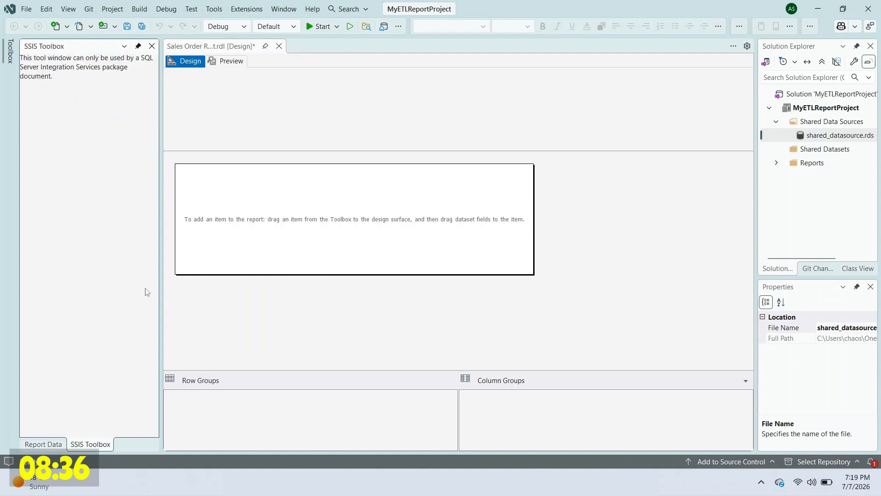
pyautogui.click(11, 50)
pyautogui.moveTo(53, 127); pyautogui.dragTo(257, 200)
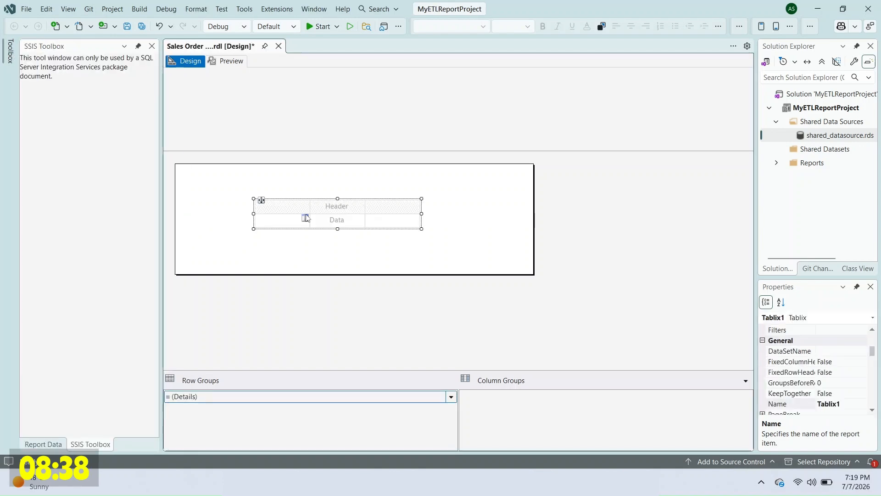
pyautogui.click(43, 443)
pyautogui.click(76, 148)
pyautogui.moveTo(80, 150); pyautogui.dragTo(282, 220)
pyautogui.moveTo(75, 159); pyautogui.dragTo(334, 220)
pyautogui.moveTo(84, 170); pyautogui.dragTo(390, 220)
# Insert a column to the right of Total Quantity and fill it with the TotalSalesAmount field.
pyautogui.rightClick(400, 193)
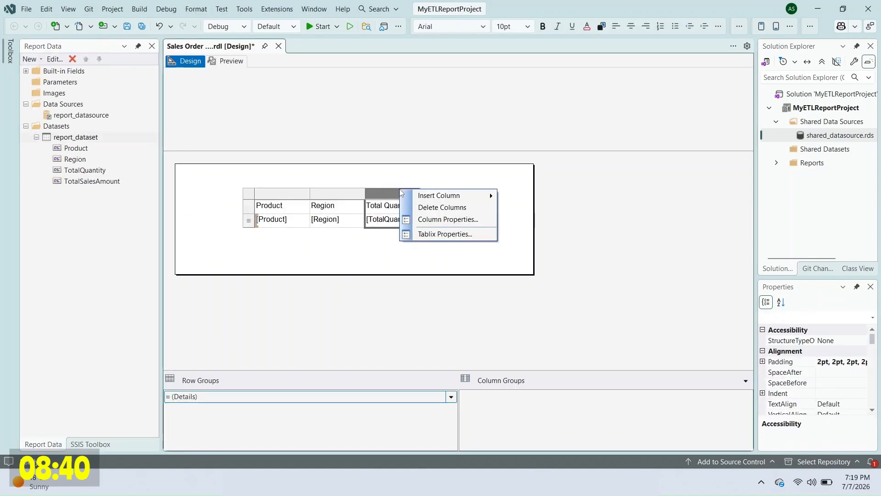
pyautogui.click(514, 207)
pyautogui.moveTo(92, 181); pyautogui.dragTo(445, 220)
# Widen all four table columns and move the table closer to the report body's left edge.
pyautogui.click(248, 207)
pyautogui.moveTo(309, 193); pyautogui.dragTo(340, 194)
pyautogui.moveTo(395, 193); pyautogui.dragTo(424, 193)
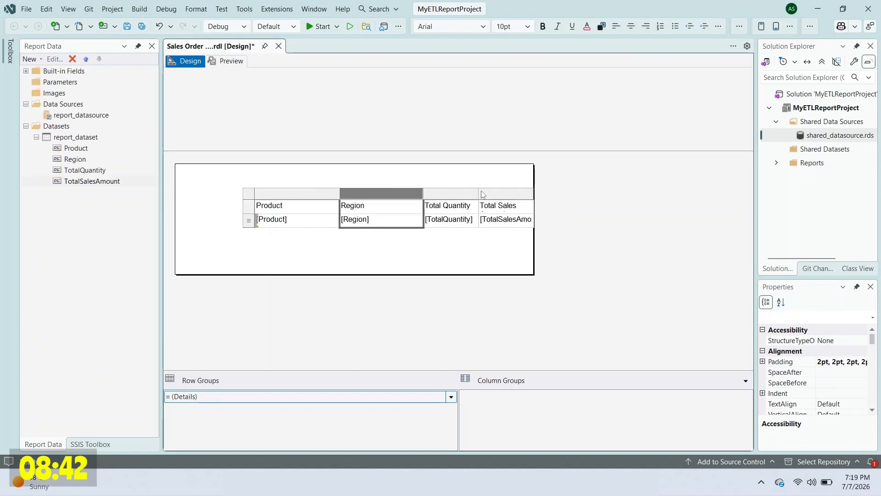
pyautogui.moveTo(479, 193); pyautogui.dragTo(505, 193)
pyautogui.moveTo(560, 193); pyautogui.dragTo(606, 193)
pyautogui.moveTo(248, 193); pyautogui.dragTo(195, 225)
pyautogui.click(501, 239)
# Set the table header row's background color to Silver and make its text bold.
pyautogui.click(195, 239)
pyautogui.moveTo(871, 336); pyautogui.dragTo(872, 346)
pyautogui.click(792, 372)
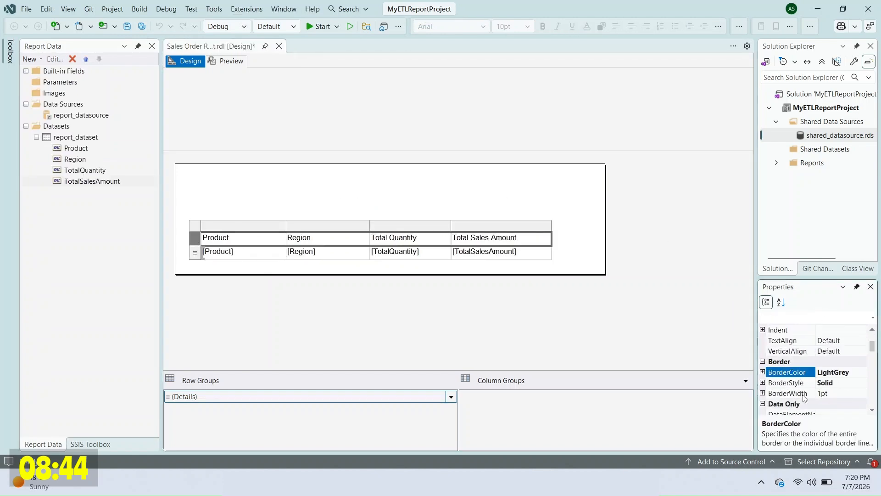
pyautogui.scroll(-2, 803, 397)
pyautogui.click(796, 394)
pyautogui.click(862, 394)
pyautogui.click(861, 315)
pyautogui.click(244, 238)
pyautogui.click(194, 239)
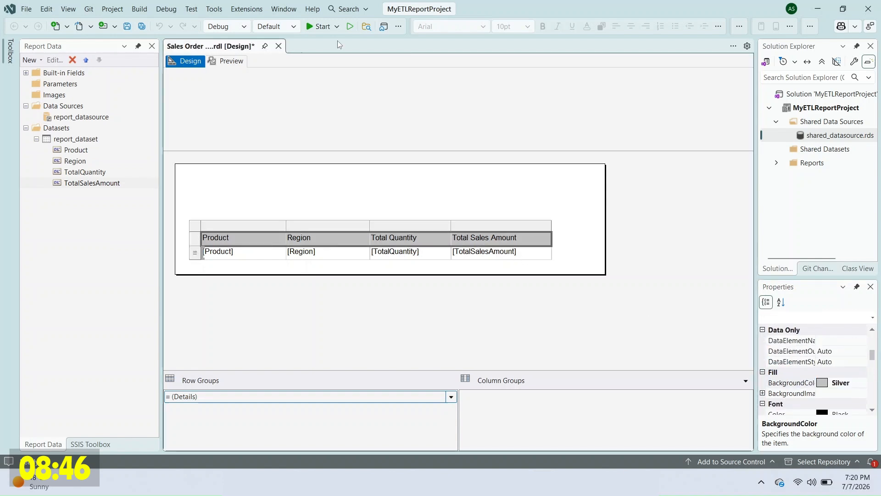
pyautogui.click(543, 27)
# Insert a new table row above the column header row.
pyautogui.click(238, 238)
pyautogui.rightClick(197, 237)
pyautogui.moveTo(243, 244)
pyautogui.click(322, 247)
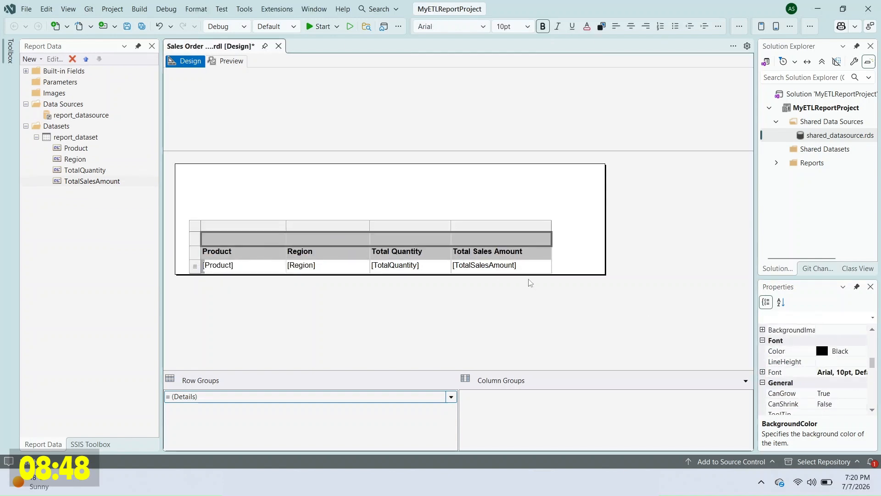
# Clear the gray background from the new top row and merge its cells into one.
pyautogui.click(791, 329)
pyautogui.click(862, 329)
pyautogui.click(808, 344)
pyautogui.click(220, 238)
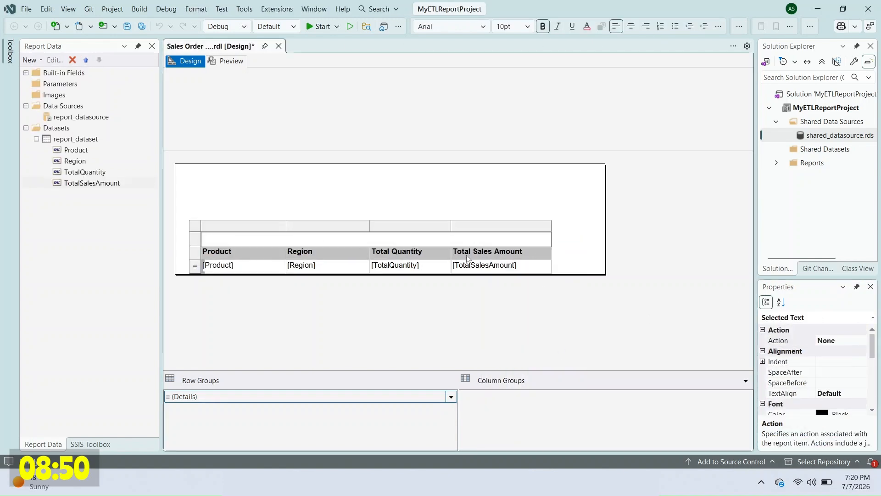
pyautogui.rightClick(458, 237)
pyautogui.click(230, 265)
# Set the merged top cell's expression to the built-in field ReportName.
pyautogui.rightClick(228, 237)
pyautogui.click(250, 317)
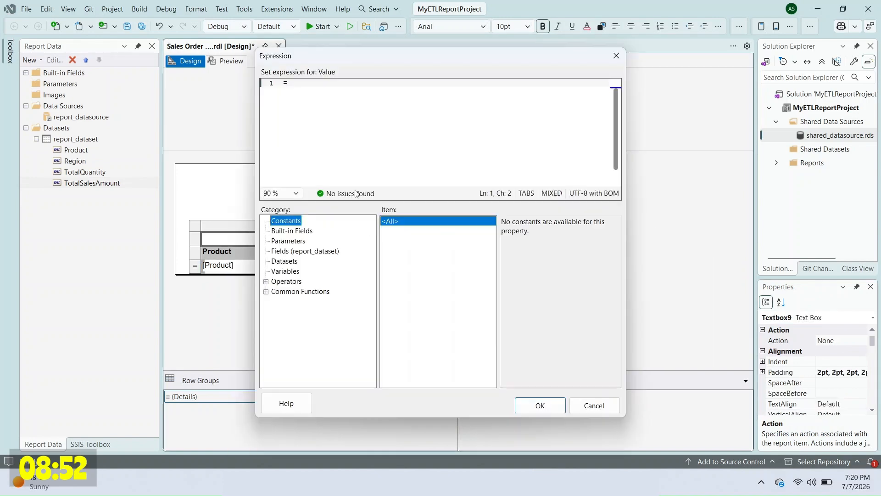
pyautogui.click(285, 261)
pyautogui.click(292, 231)
pyautogui.doubleClick(401, 304)
pyautogui.click(540, 405)
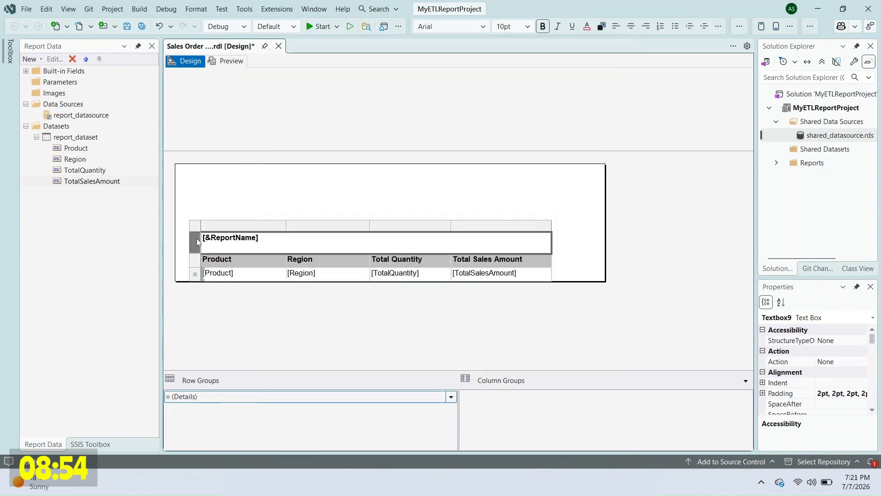
# Remove the bold from the report name row and set its font size to 16pt.
pyautogui.click(542, 26)
pyautogui.click(527, 26)
pyautogui.click(507, 126)
# Move the table to the report body's upper-left corner with the body shrunk to fit it, and preview the report.
pyautogui.click(195, 225)
pyautogui.moveTo(209, 231); pyautogui.dragTo(182, 164)
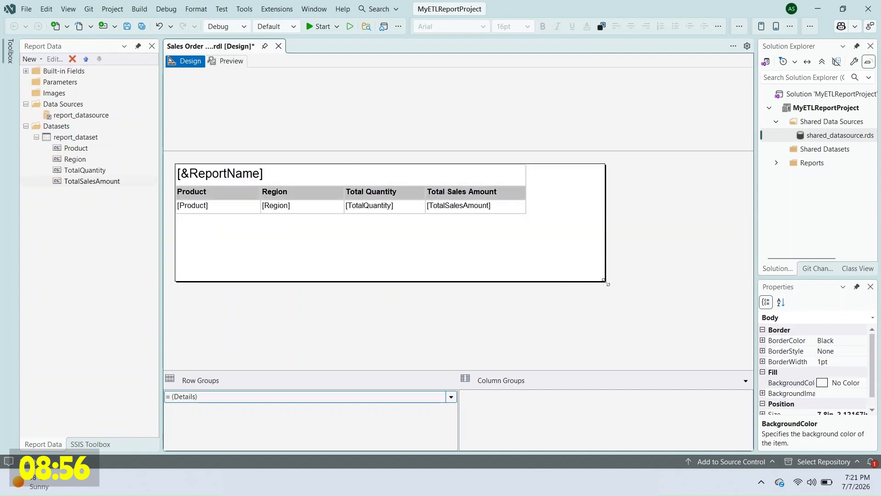
pyautogui.moveTo(605, 281); pyautogui.dragTo(506, 180)
pyautogui.click(230, 61)
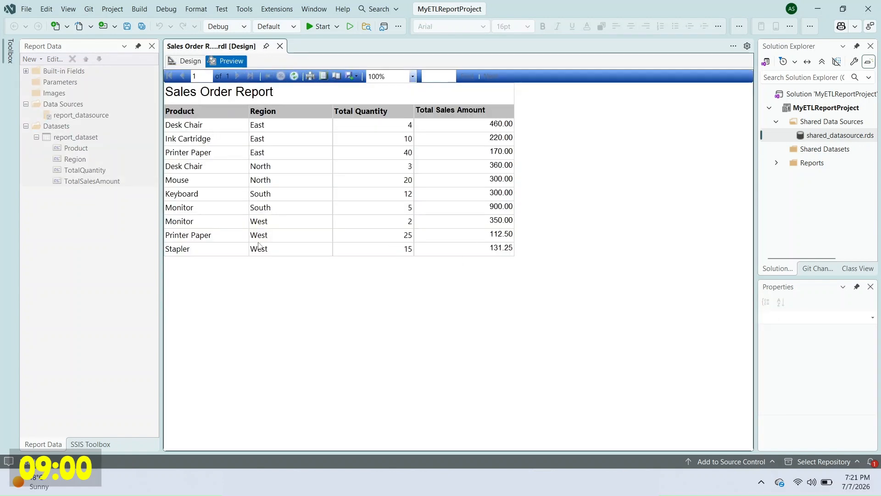
pyautogui.click(196, 61)
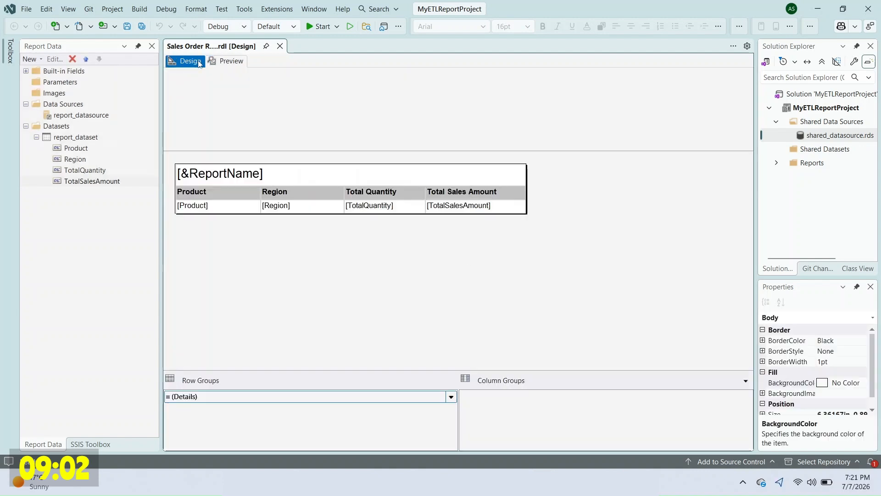
# Sort the table's Details row group by the Product field from A to Z and preview the report.
pyautogui.click(232, 211)
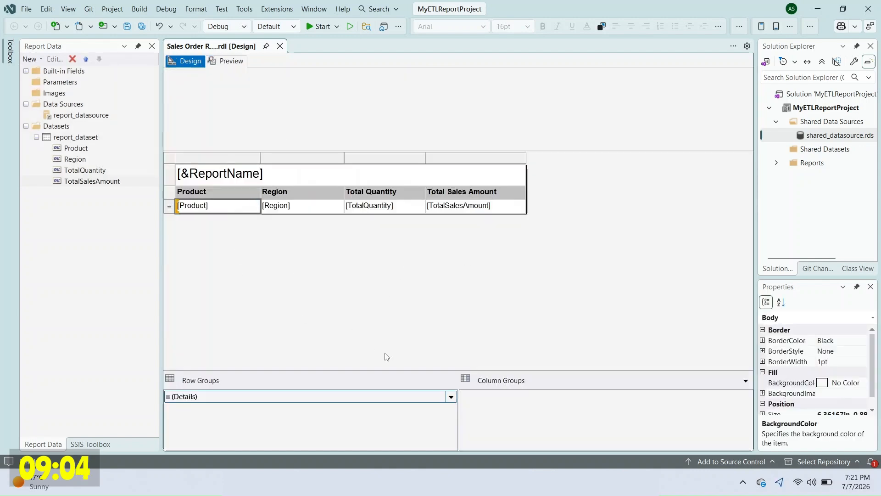
pyautogui.click(452, 398)
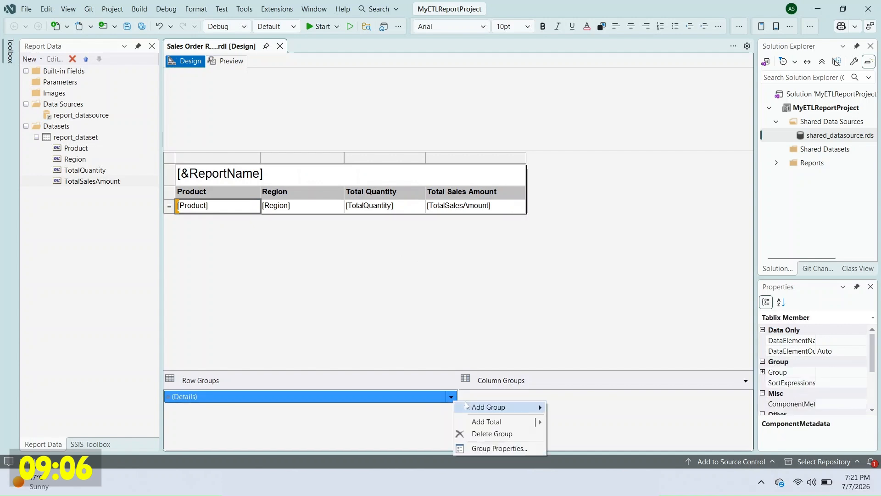
pyautogui.click(505, 451)
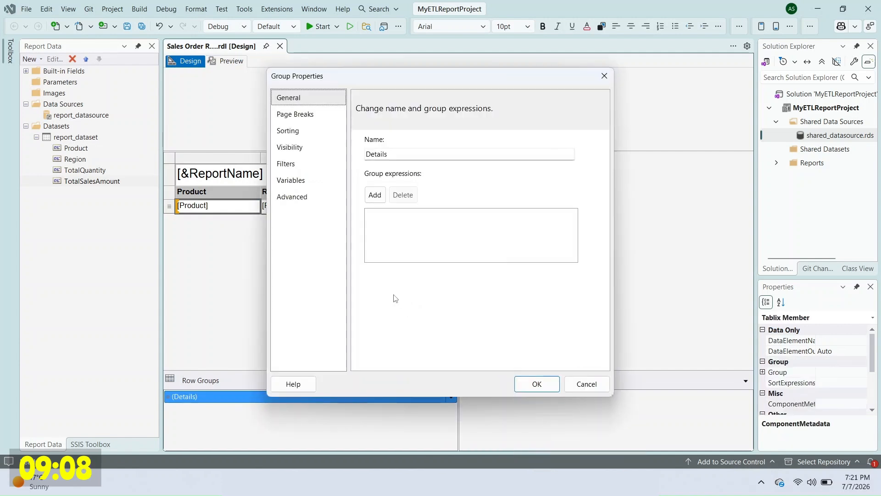
pyautogui.click(287, 131)
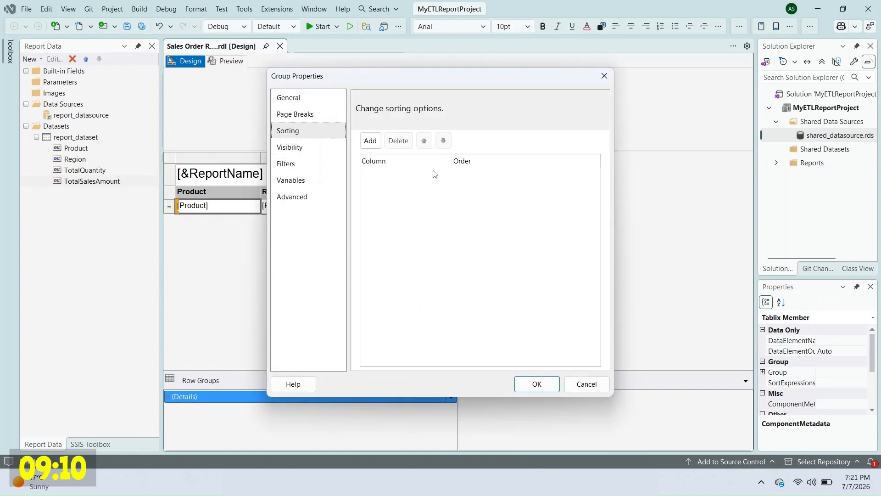
pyautogui.click(370, 141)
pyautogui.click(514, 176)
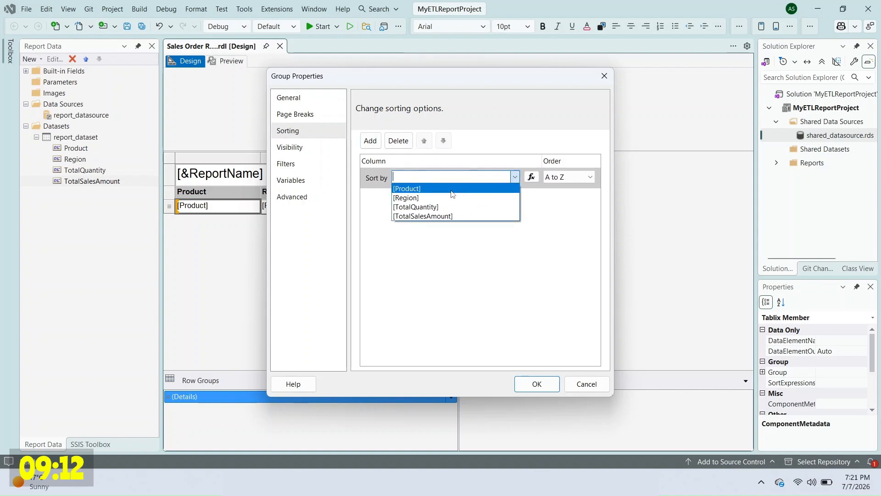
pyautogui.click(453, 189)
pyautogui.click(551, 384)
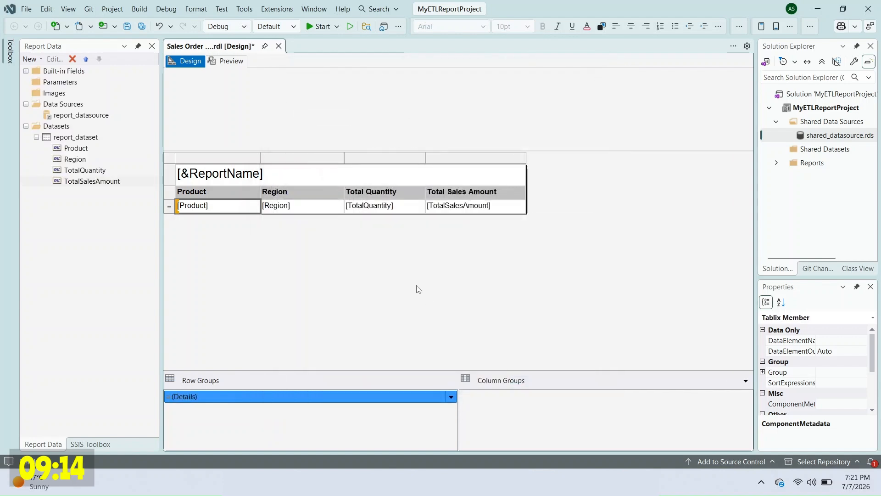
pyautogui.click(229, 63)
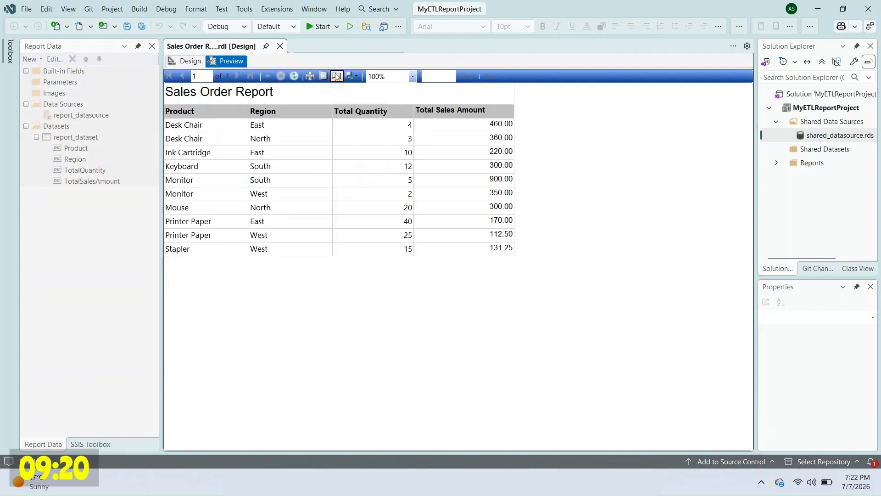
# Format the TotalSalesAmount cell as currency with the 1000 separator enabled, and preview the report.
pyautogui.click(187, 61)
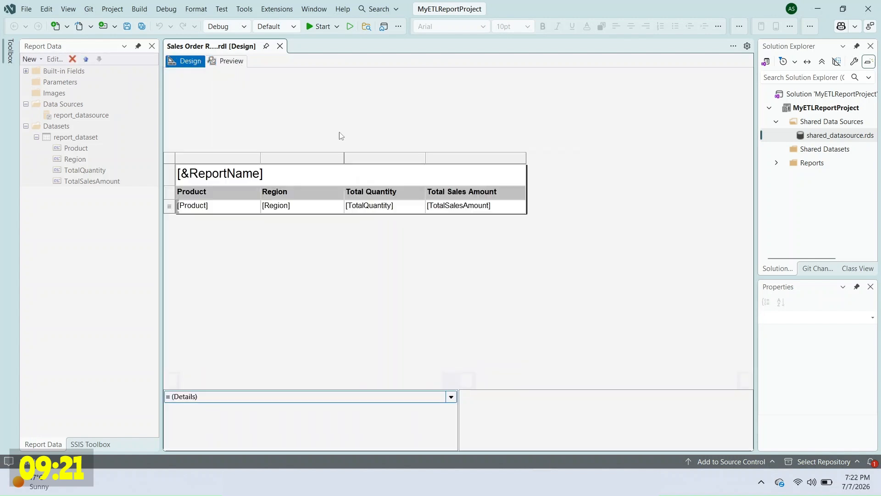
pyautogui.click(495, 210)
pyautogui.rightClick(501, 213)
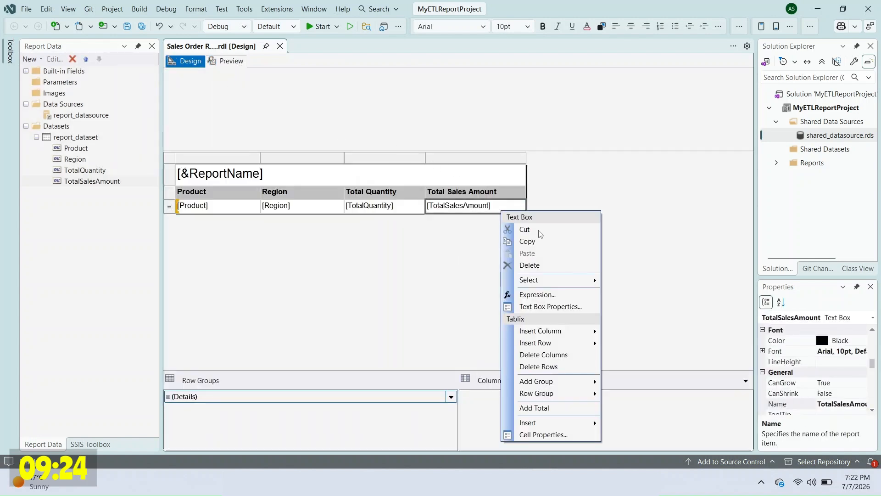
pyautogui.click(565, 307)
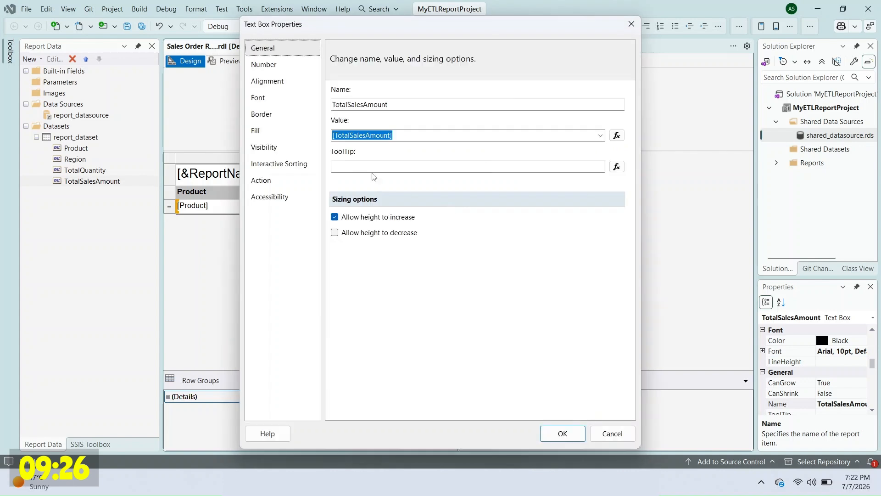
pyautogui.click(266, 65)
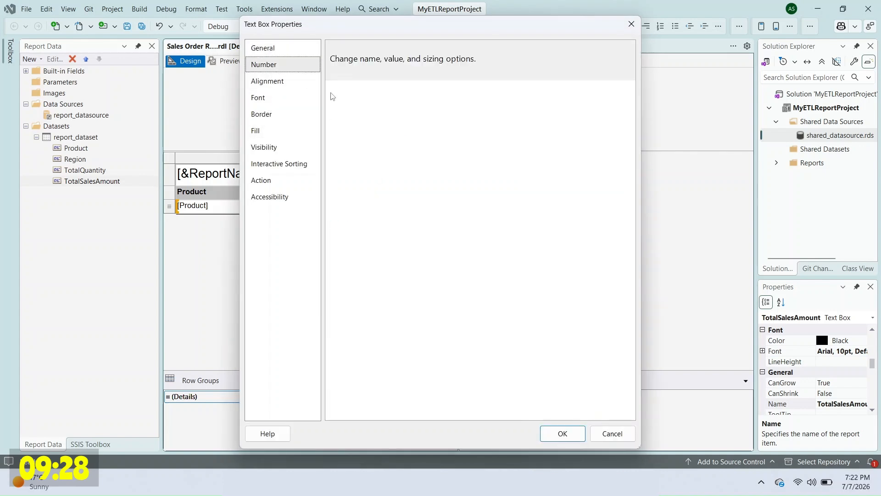
pyautogui.click(347, 117)
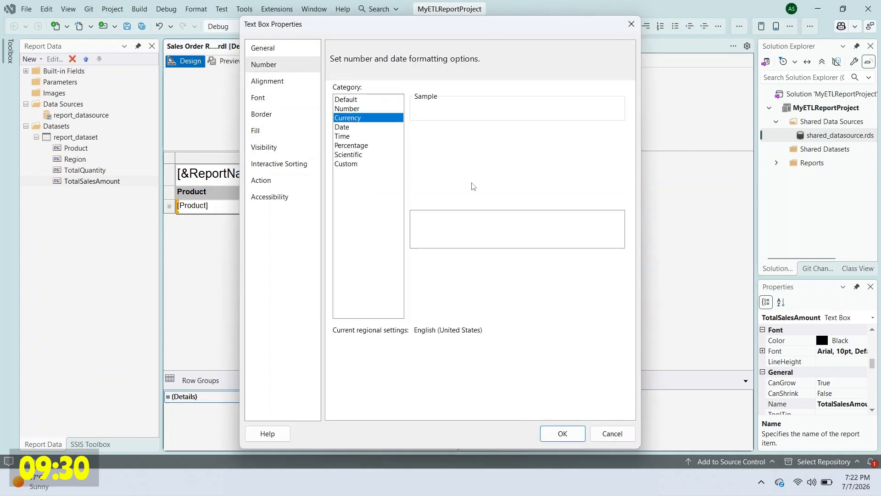
pyautogui.click(426, 156)
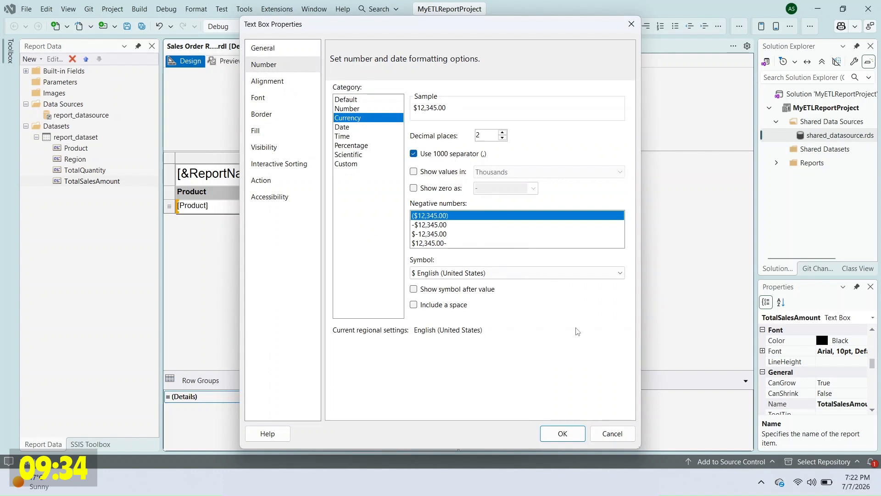
pyautogui.click(563, 433)
pyautogui.click(226, 61)
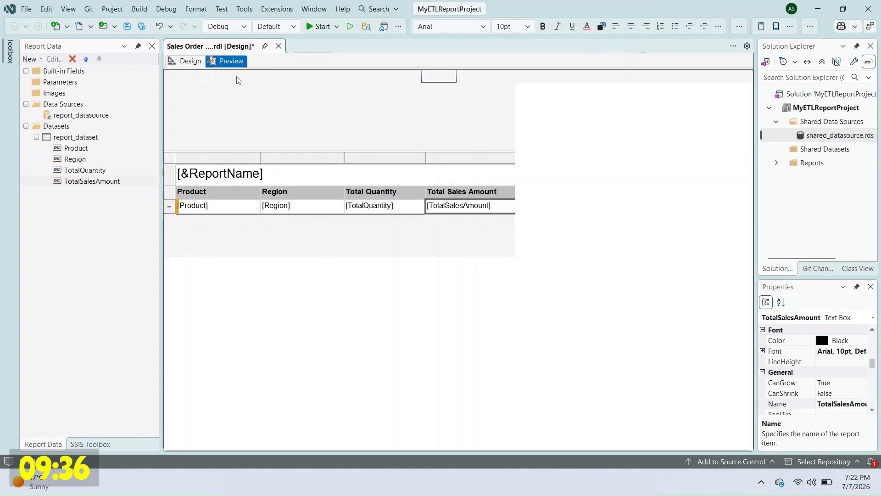